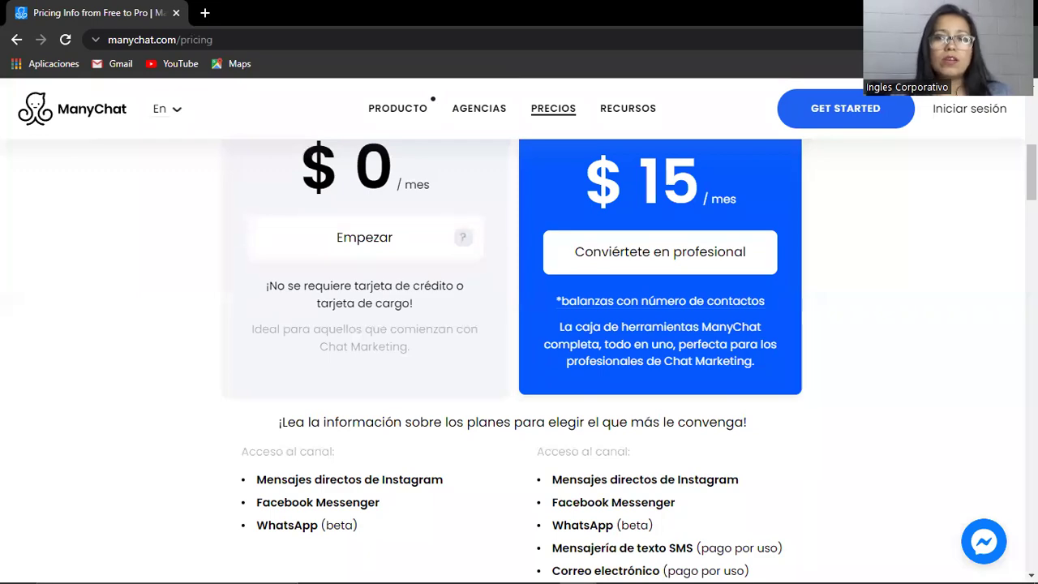
# Review the ManyChat pricing page, comparing the features and monthly cost of the free and Pro plans
pyautogui.scroll(-6, 519, 357)
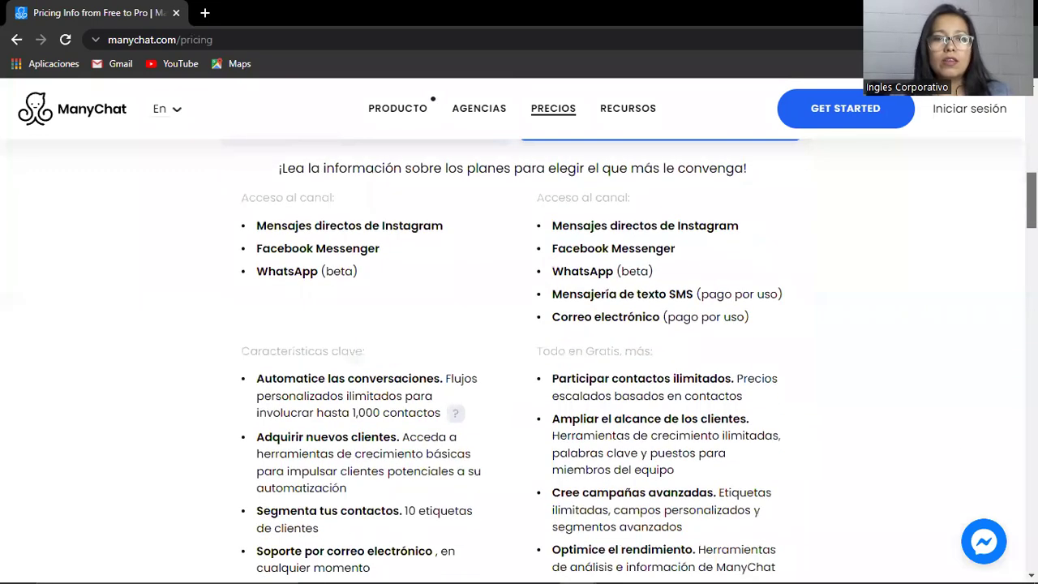
pyautogui.scroll(-2, 519, 357)
pyautogui.scroll(5, 519, 357)
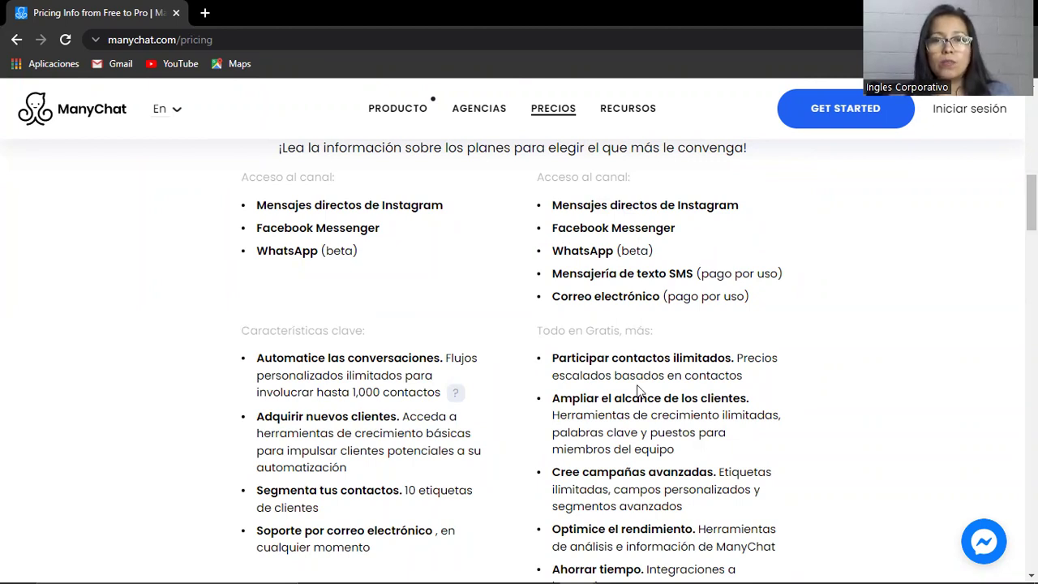
pyautogui.moveTo(1031, 203); pyautogui.dragTo(1031, 132)
pyautogui.scroll(-2, 1031, 134)
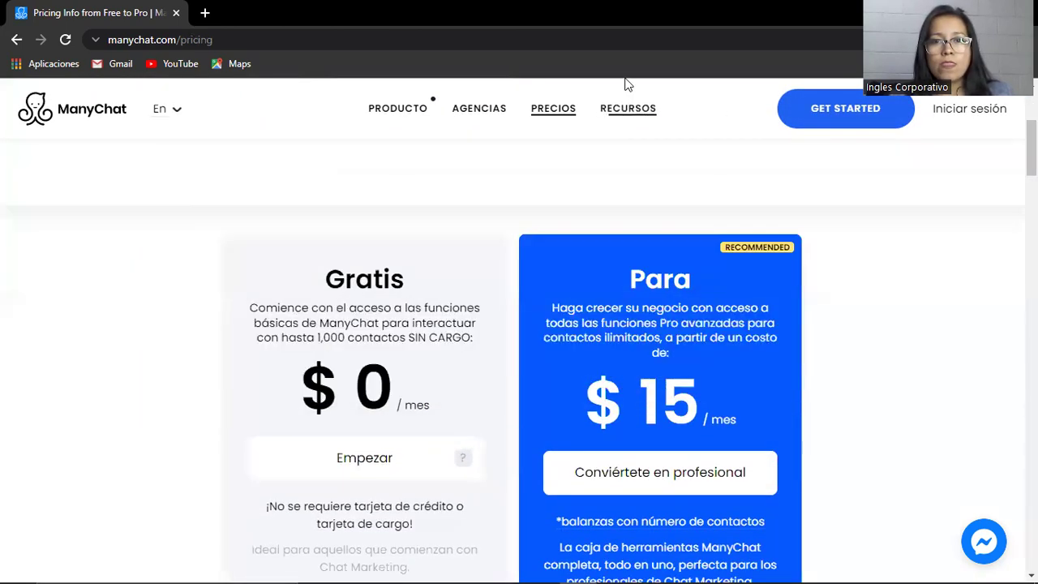
# Open the Inicio section of the SENS account and look through the Learning Hub's lessons, expert help, recommended strategies and success stories
pyautogui.hotkey('alt', 's')
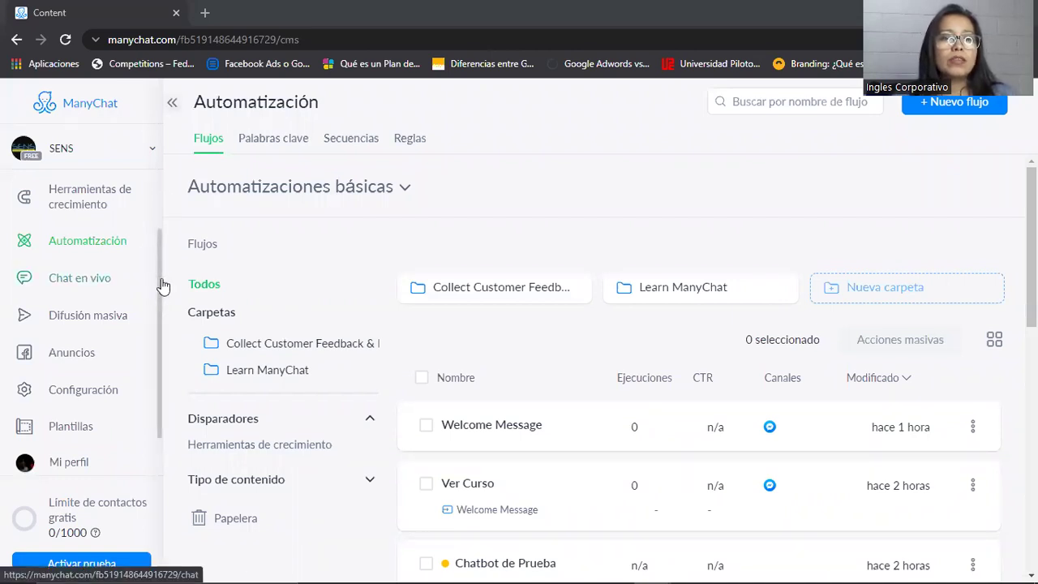
pyautogui.scroll(2, 162, 283)
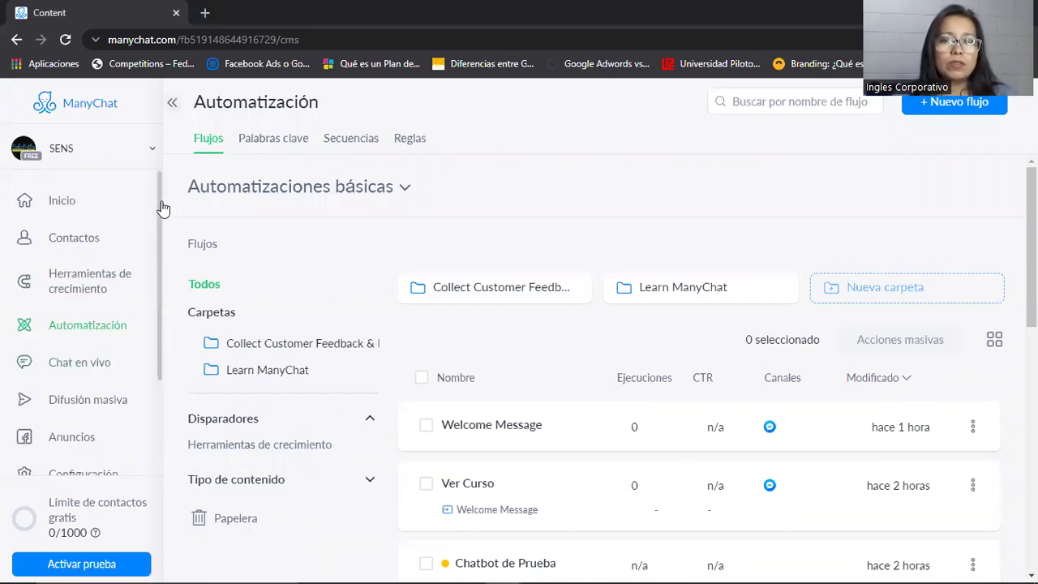
pyautogui.click(81, 207)
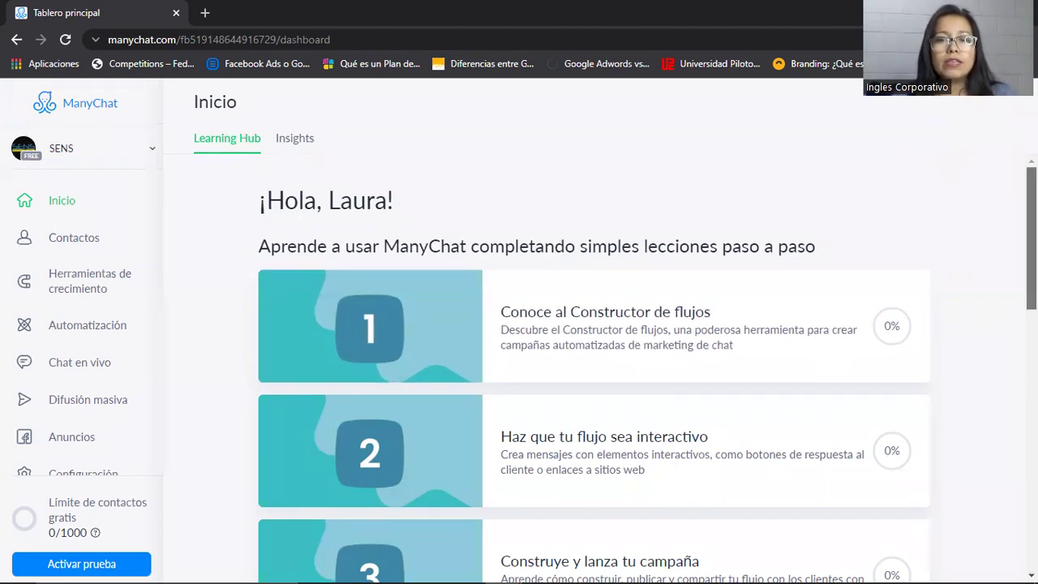
pyautogui.scroll(-1, 594, 373)
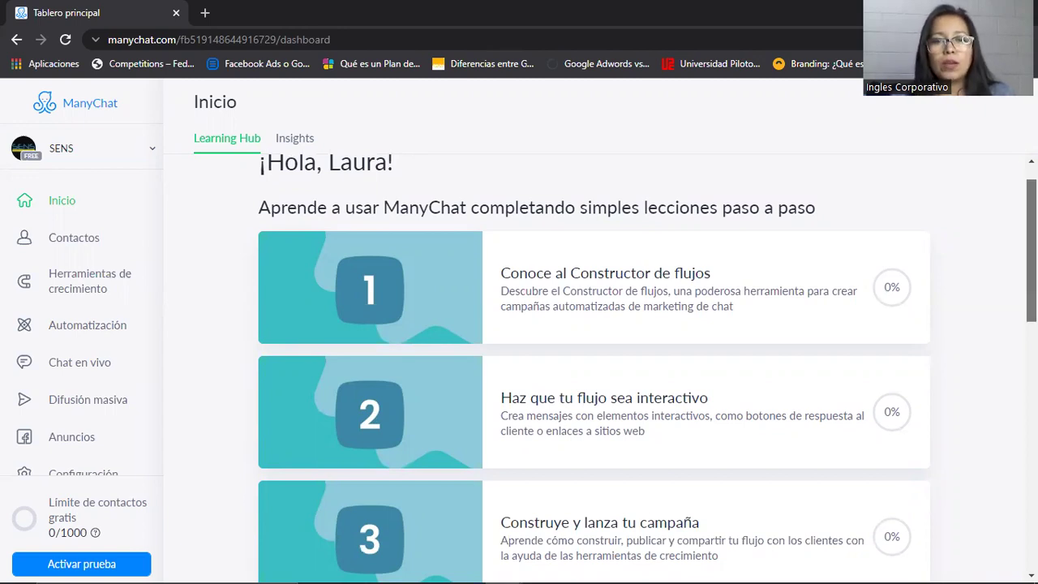
pyautogui.scroll(-1, 593, 365)
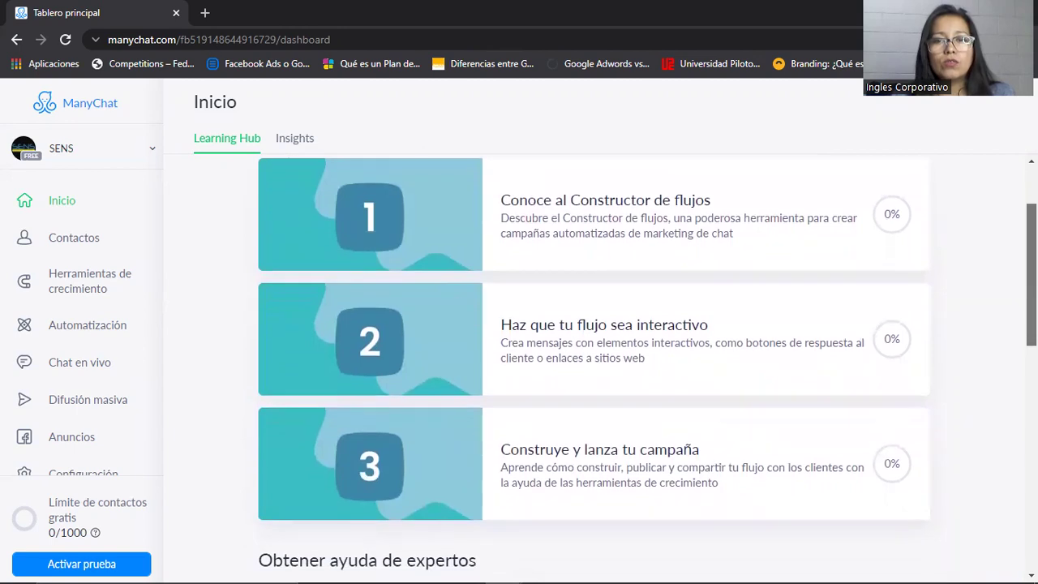
pyautogui.scroll(-1, 593, 365)
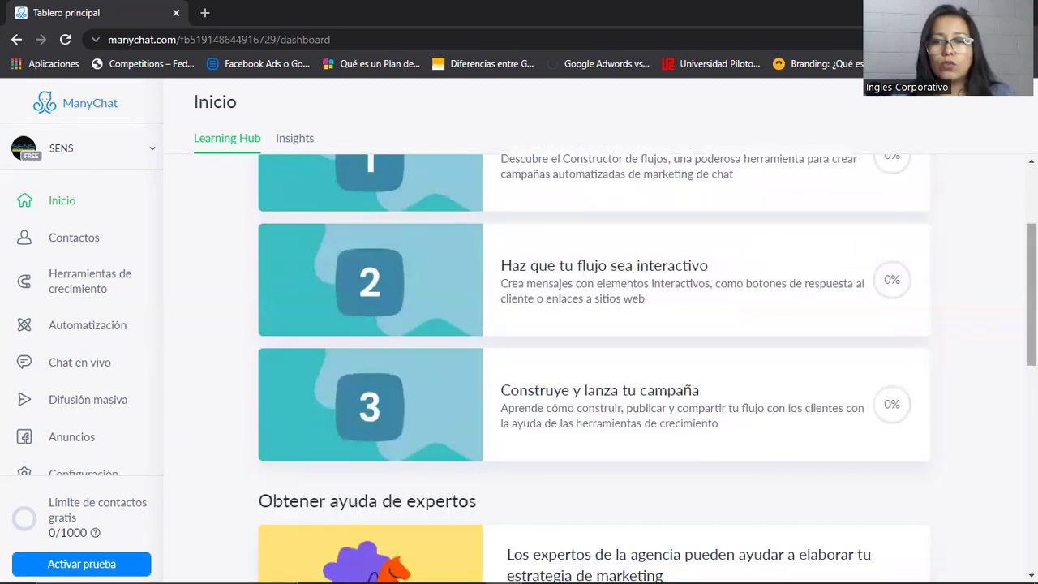
pyautogui.scroll(-1, 593, 365)
pyautogui.scroll(-3, 594, 365)
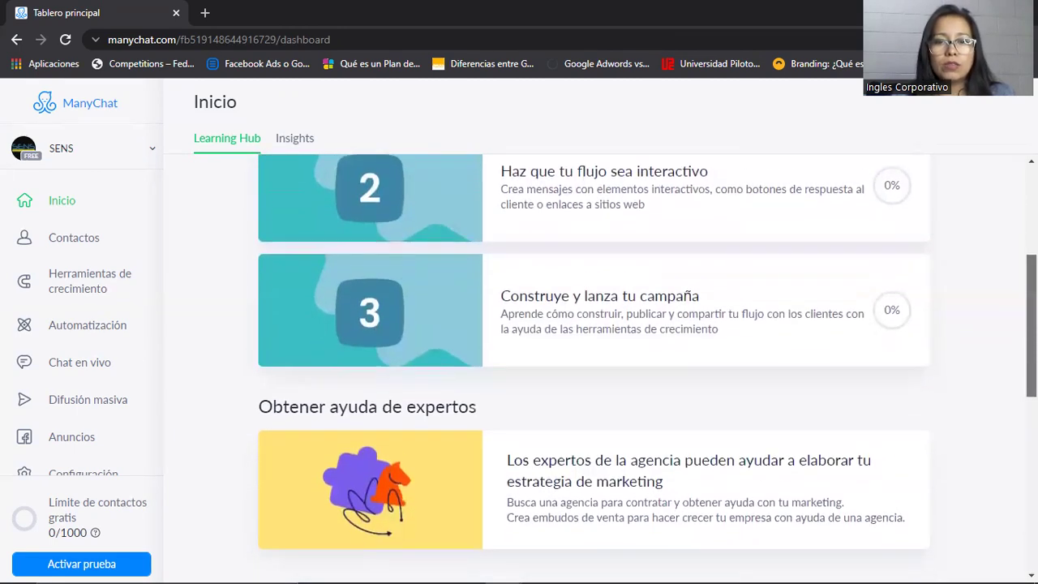
pyautogui.scroll(-2, 1011, 399)
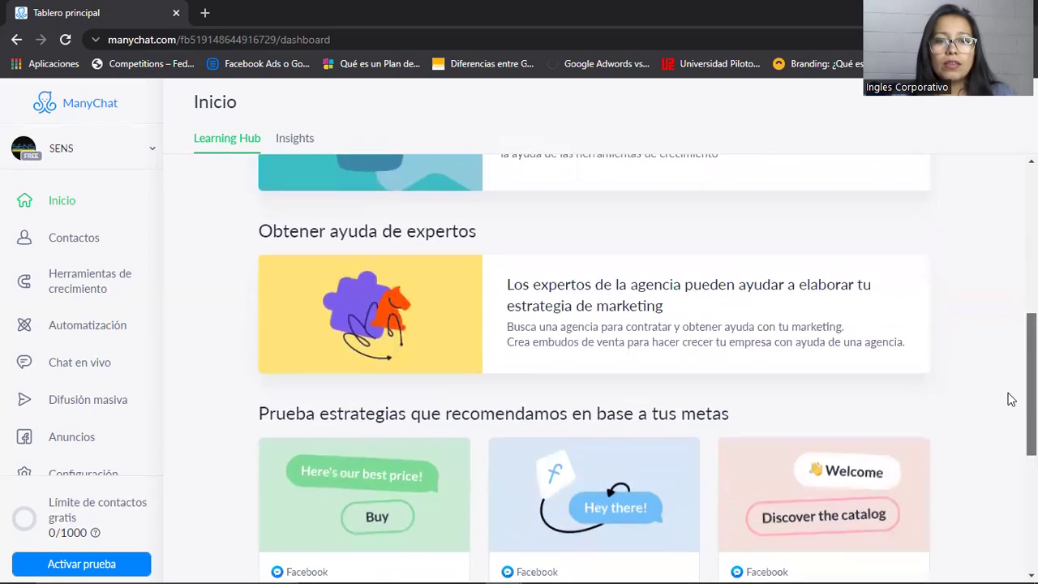
pyautogui.scroll(-2, 999, 462)
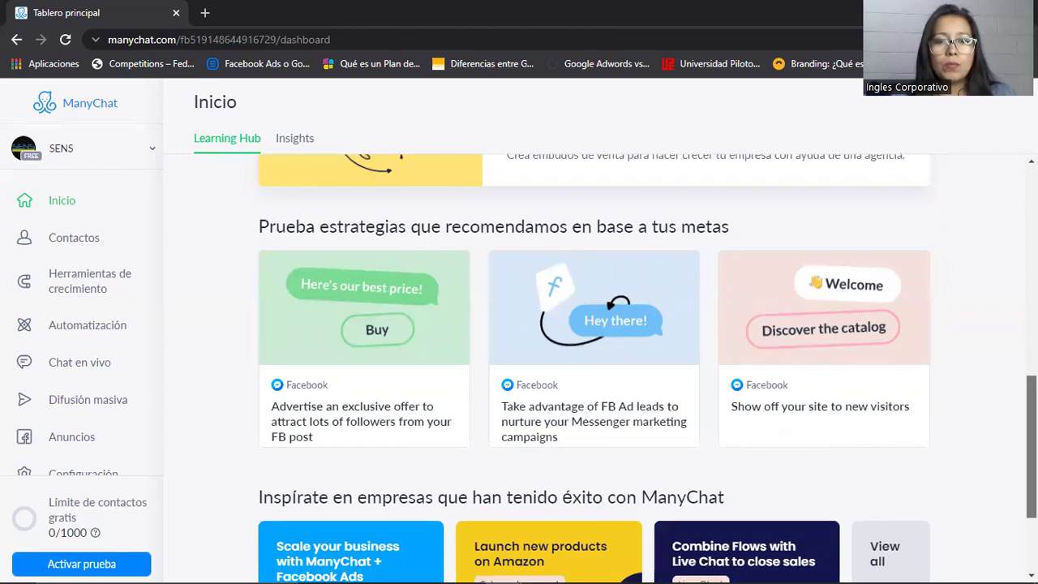
pyautogui.scroll(-1, 648, 368)
pyautogui.scroll(-2, 594, 368)
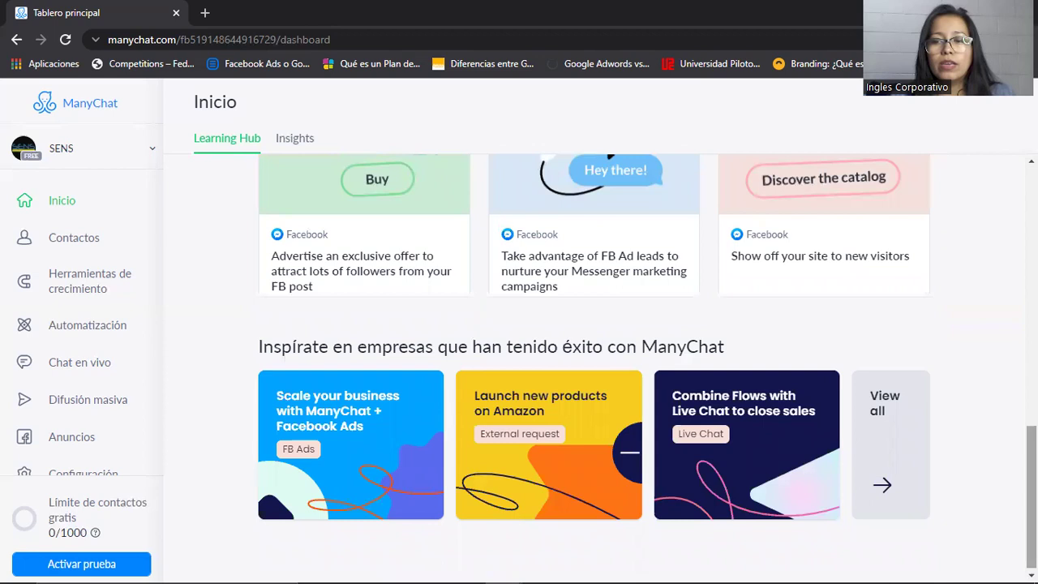
pyautogui.scroll(8, 594, 368)
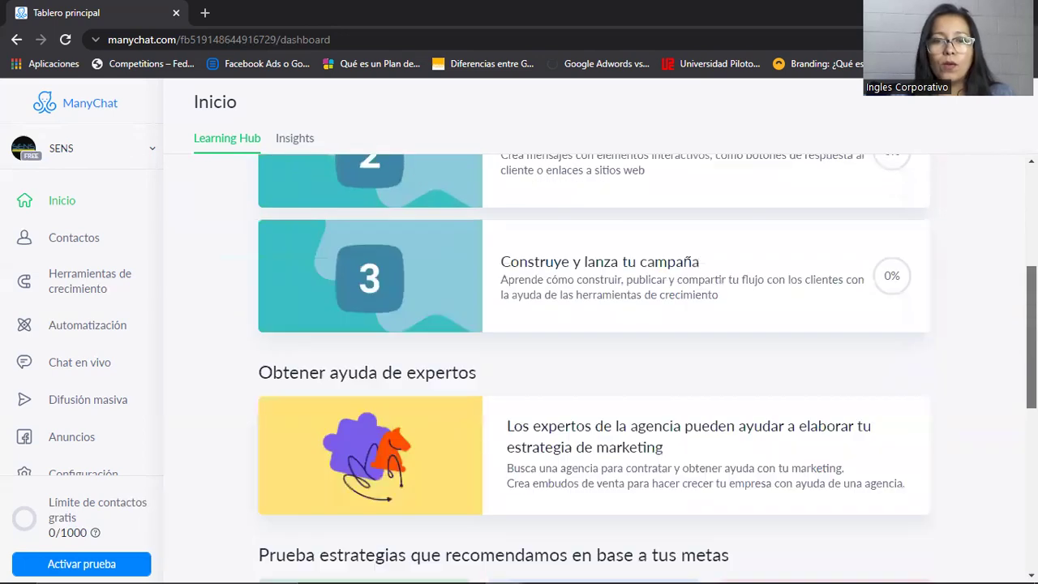
pyautogui.scroll(3, 594, 369)
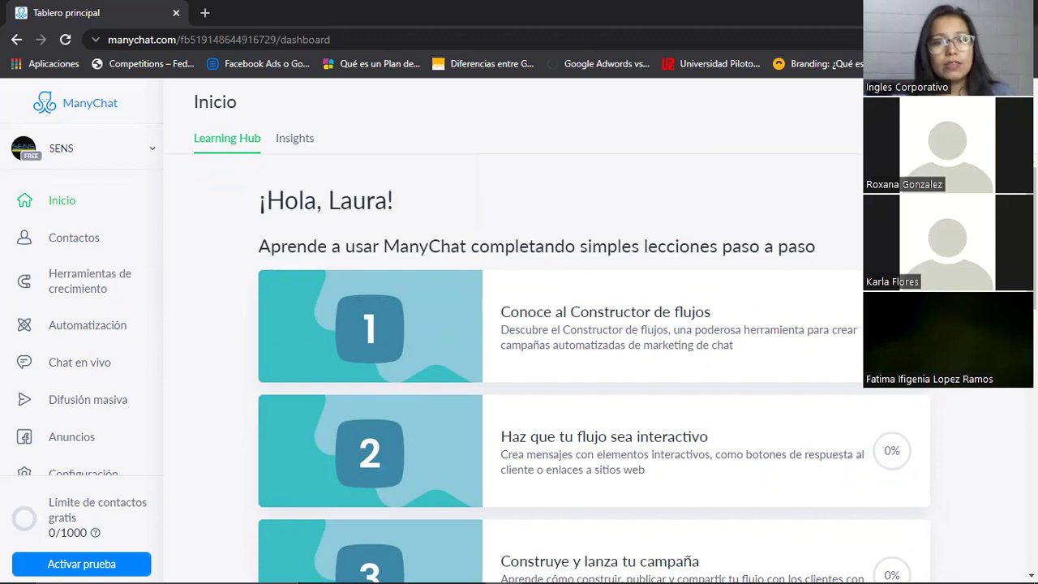
# Open the Insights view of the SENS account and examine its channels, active contacts chart and demographics
pyautogui.click(294, 140)
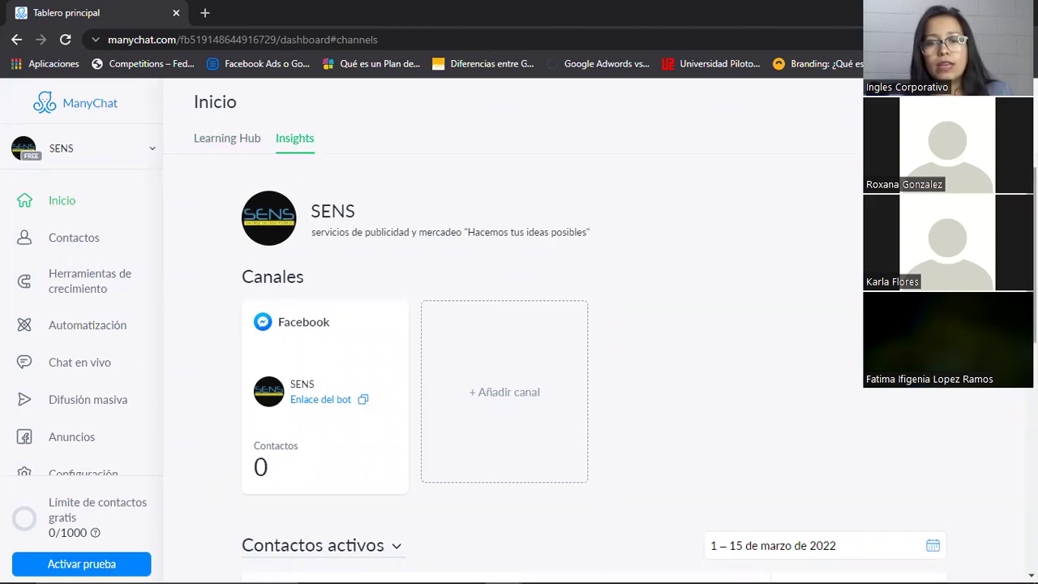
pyautogui.scroll(-4, 519, 365)
pyautogui.scroll(-1, 519, 365)
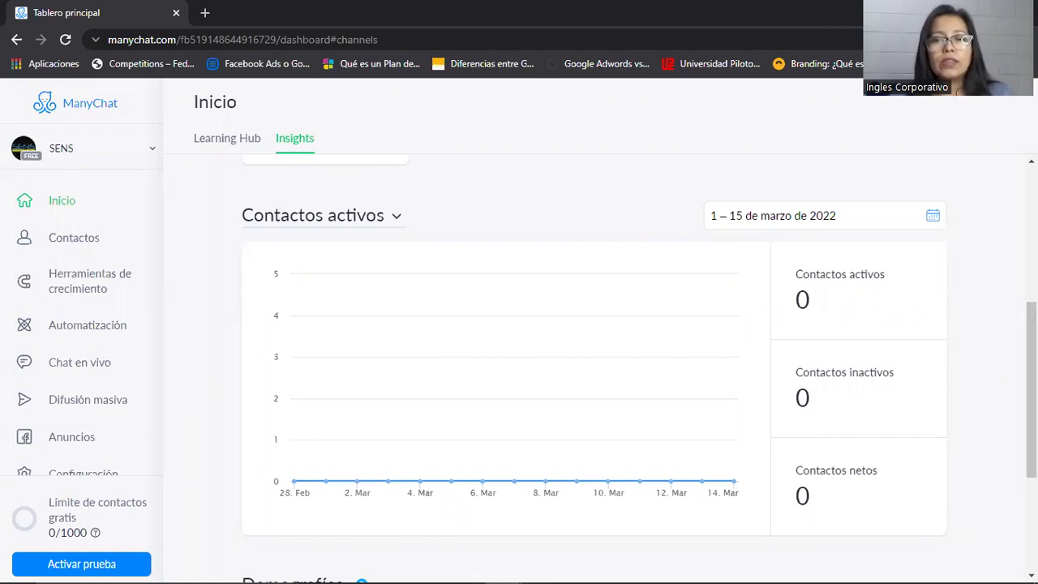
pyautogui.scroll(-3, 639, 370)
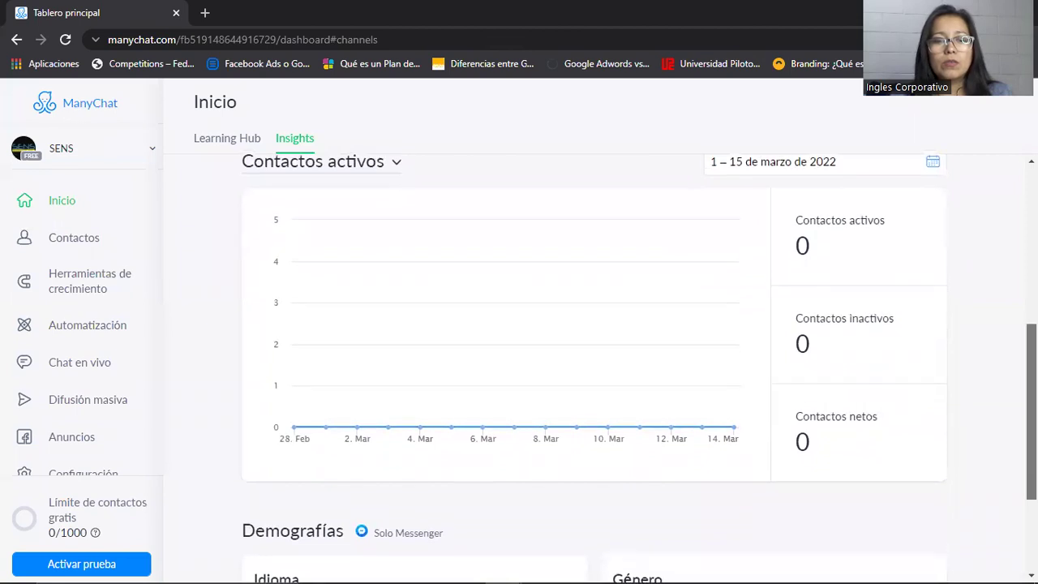
pyautogui.scroll(-1, 592, 365)
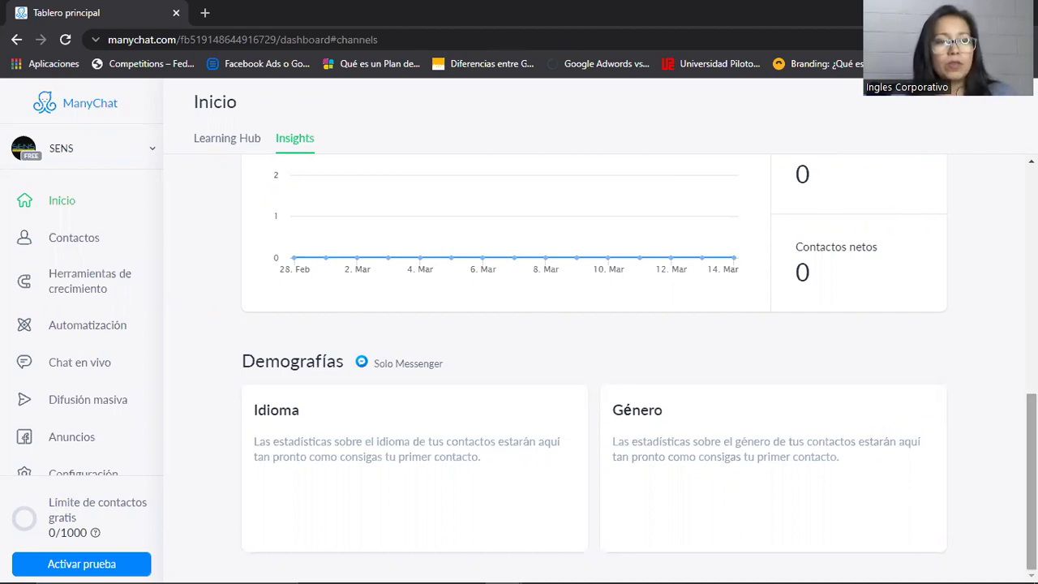
pyautogui.scroll(1, 1032, 471)
pyautogui.scroll(10, 1032, 470)
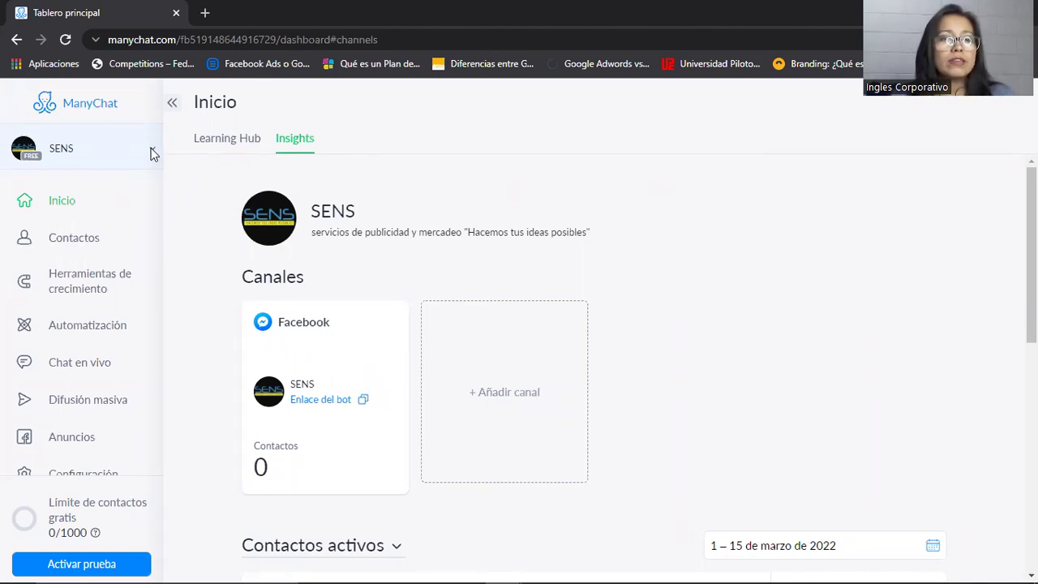
# Start creating a new account to view the available channel options, and return to the SENS dashboard
pyautogui.click(151, 151)
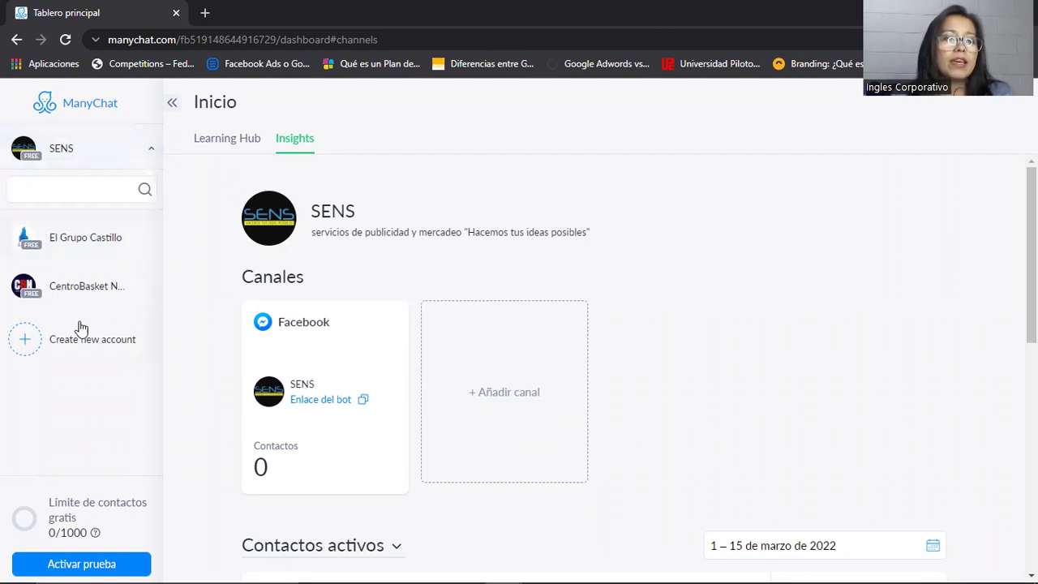
pyautogui.click(25, 348)
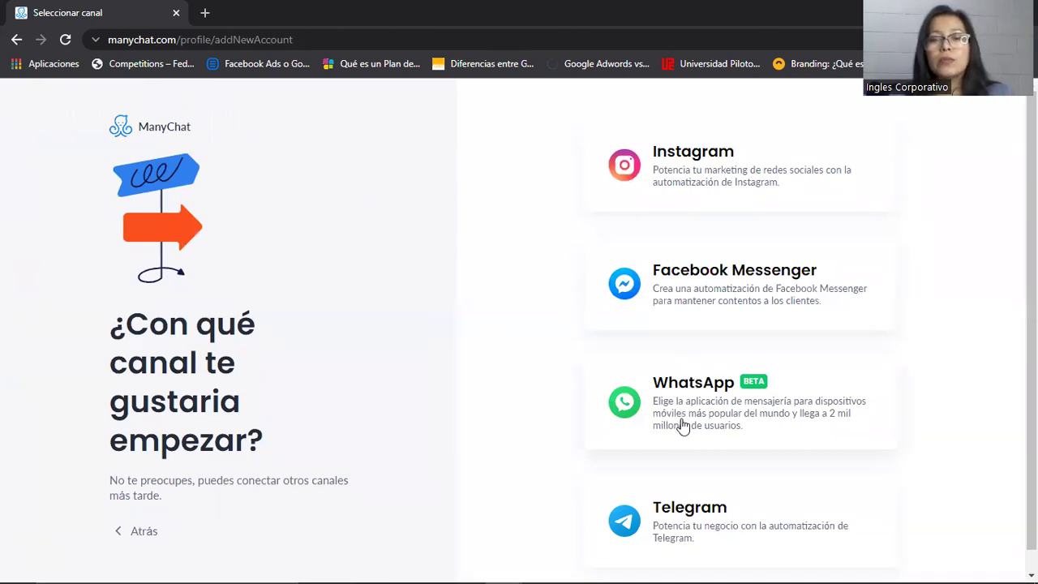
pyautogui.scroll(-1, 730, 365)
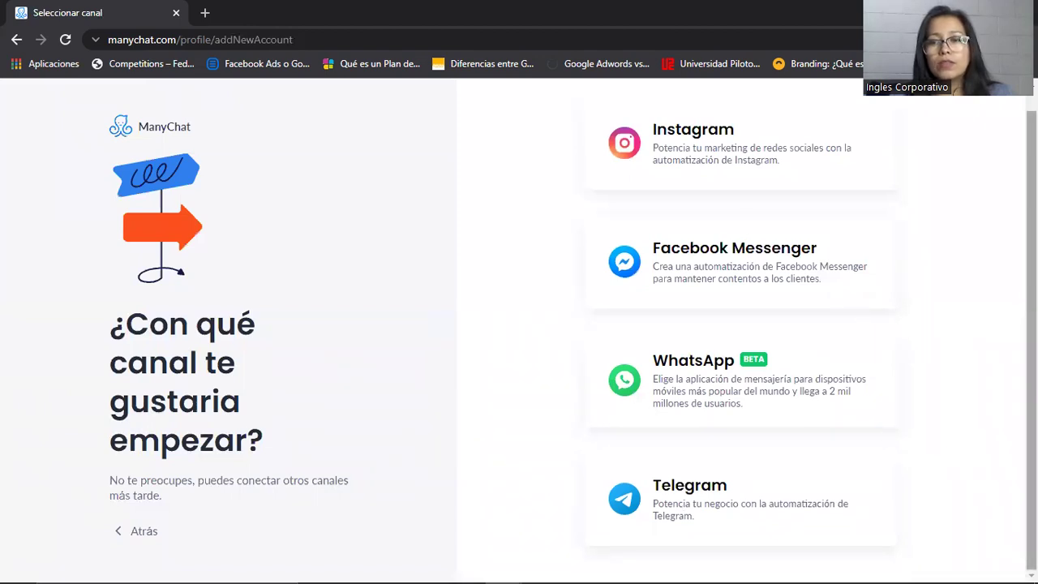
pyautogui.scroll(1, 811, 331)
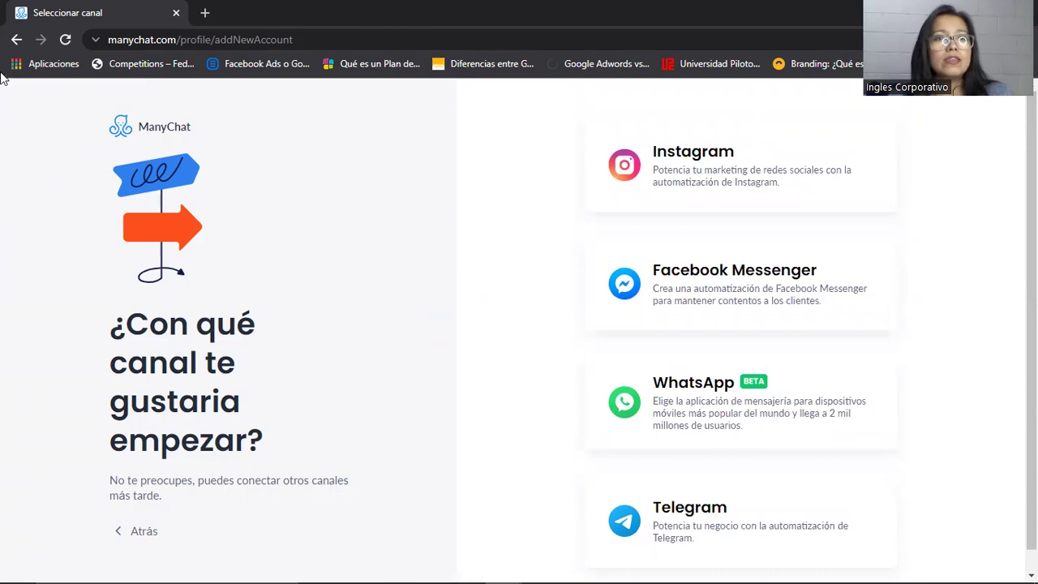
pyautogui.click(14, 42)
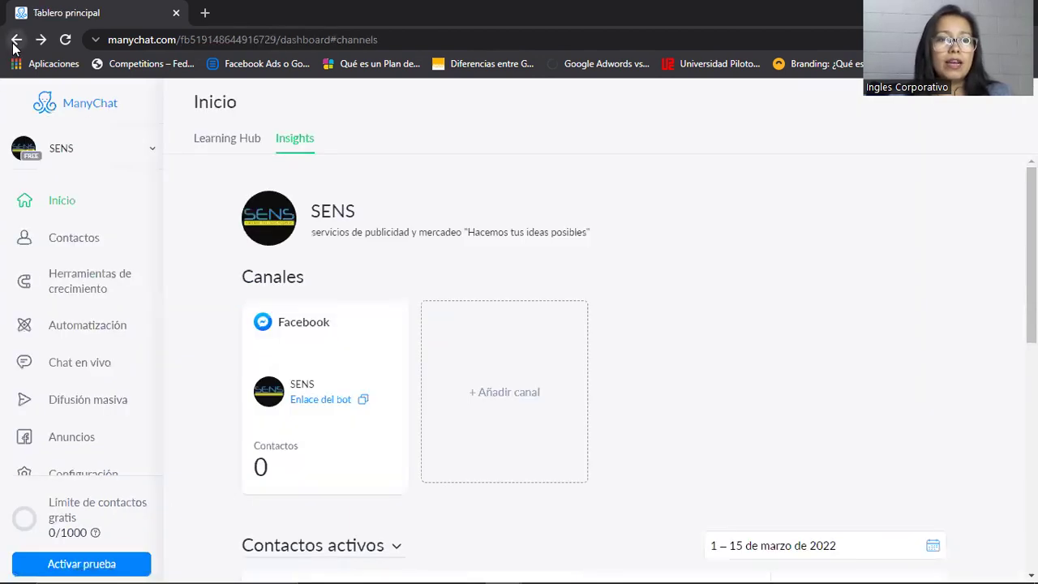
# Expand the list of accounts available besides SENS and collapse it again
pyautogui.click(84, 326)
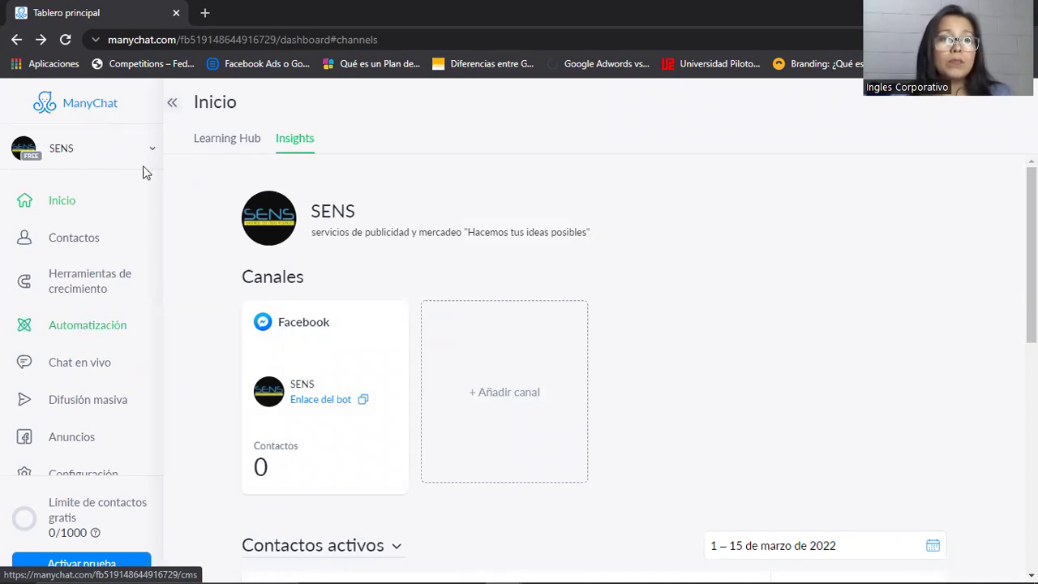
pyautogui.click(152, 148)
pyautogui.click(153, 156)
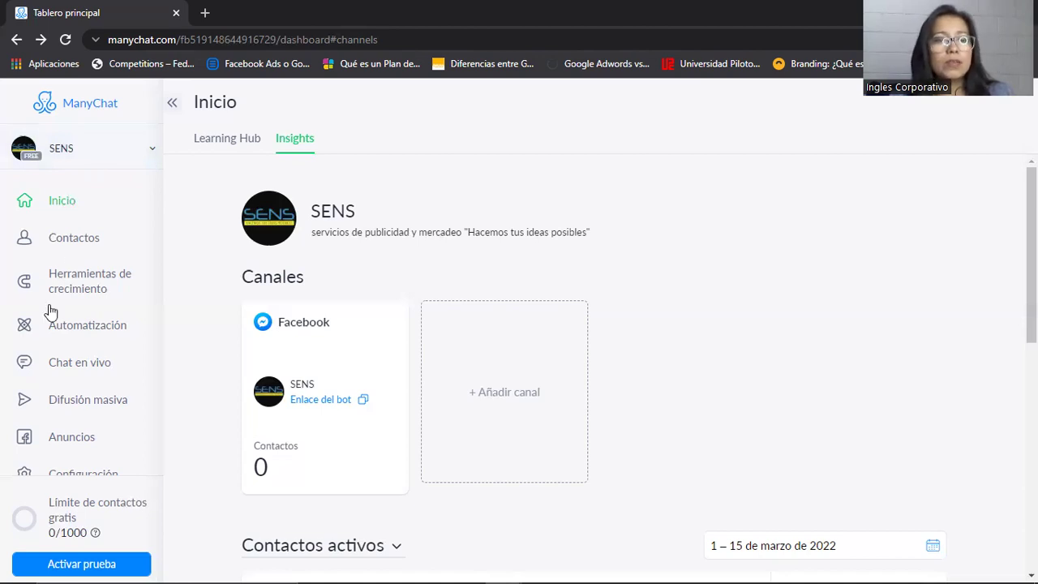
# View the Contactos section and the list of tools in Herramientas de crecimiento
pyautogui.click(73, 240)
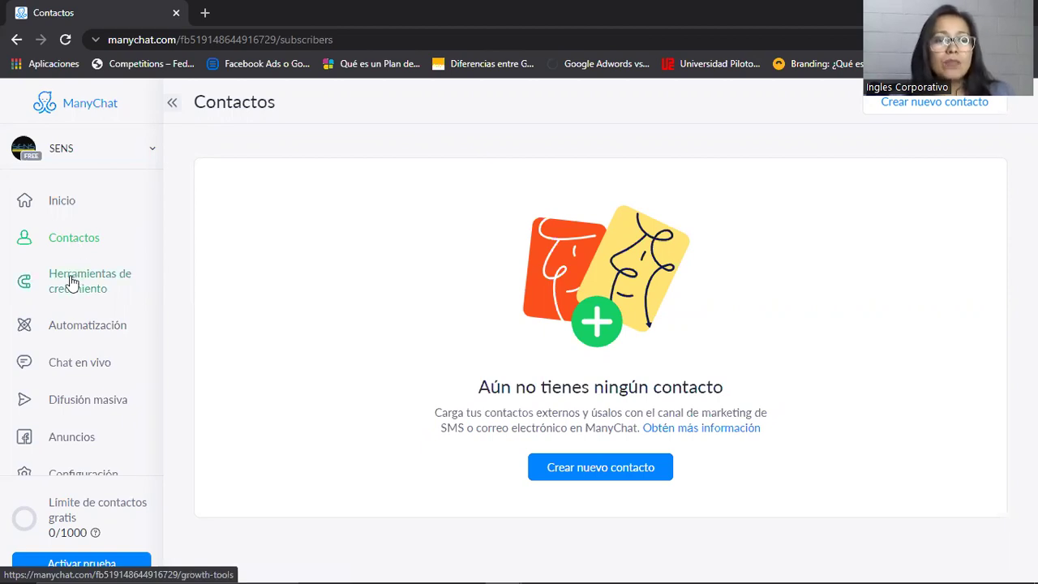
pyautogui.click(71, 281)
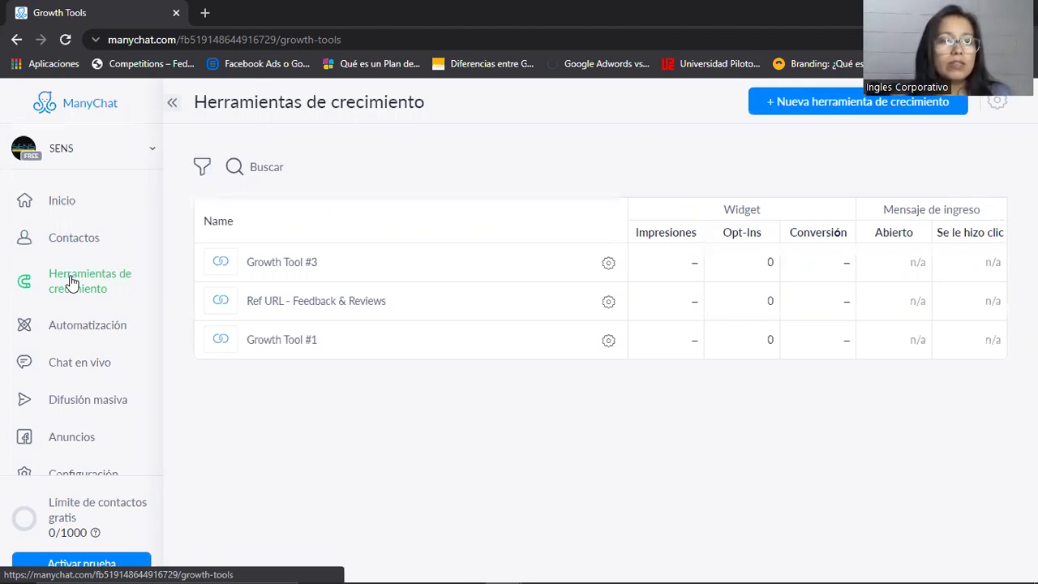
# Look through the keywords, sequences and rules of the Automatización section and return to its flows
pyautogui.click(68, 332)
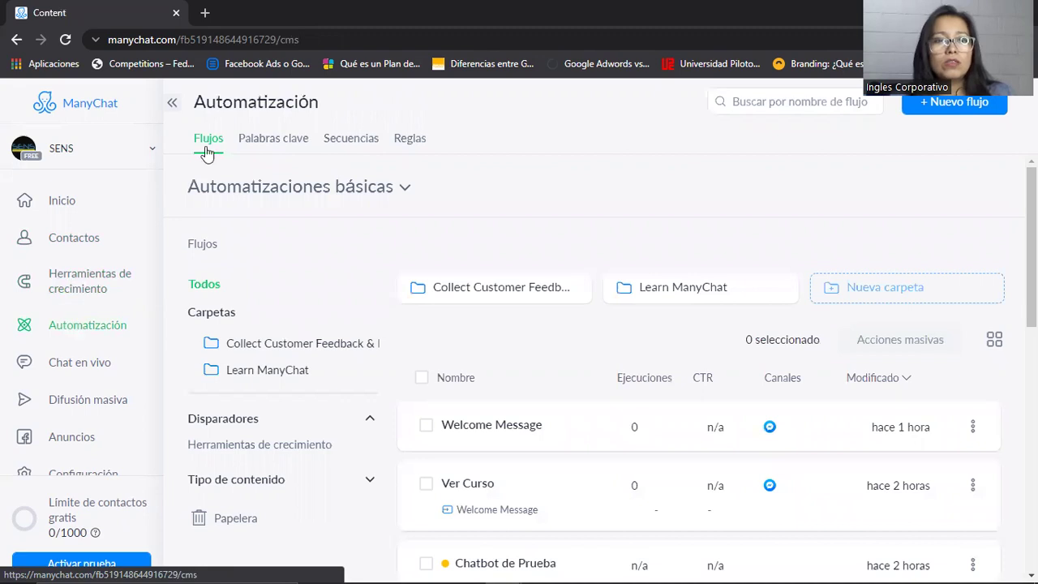
pyautogui.click(295, 149)
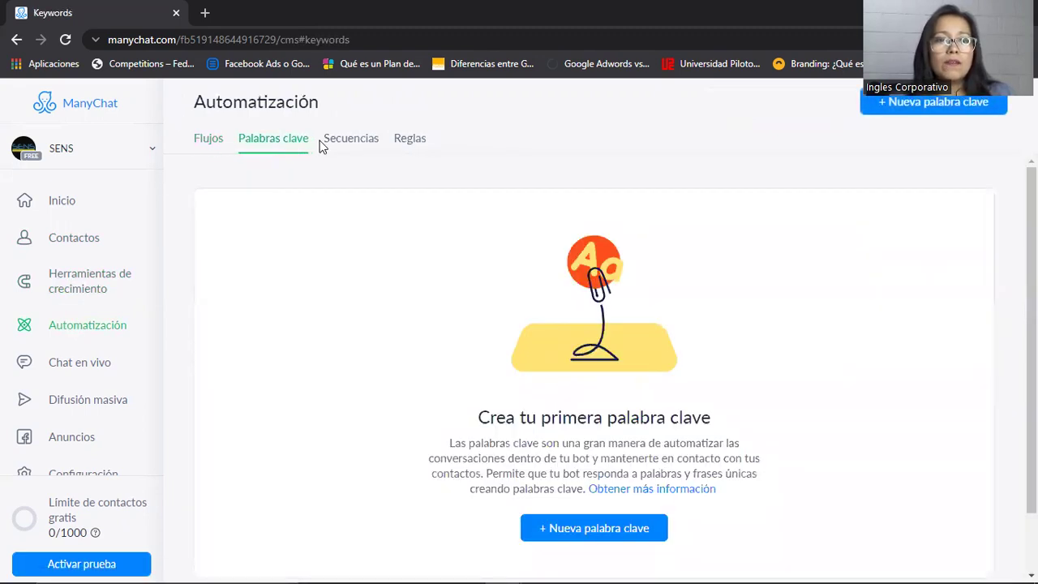
pyautogui.click(331, 146)
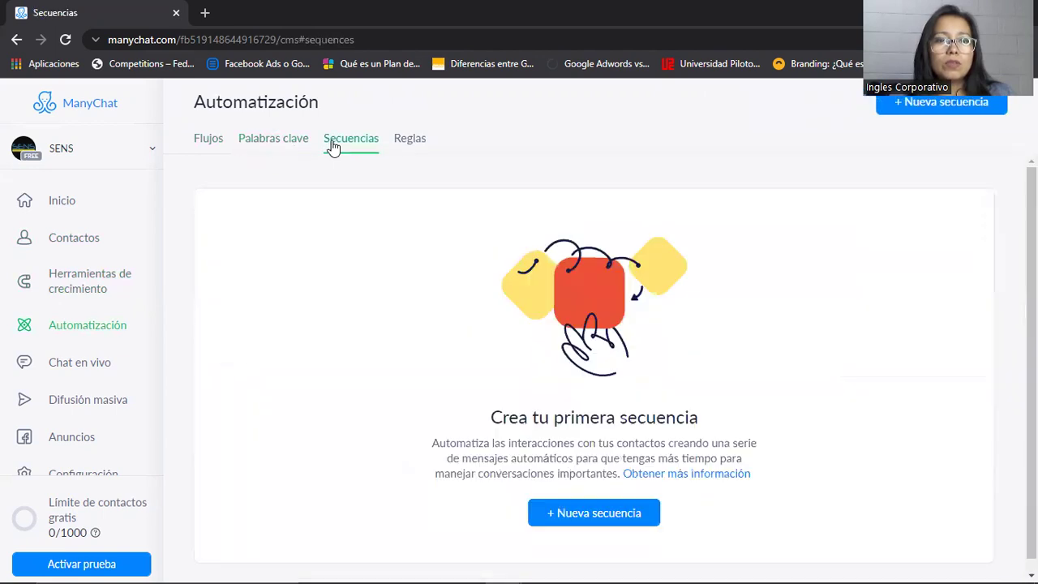
pyautogui.click(410, 142)
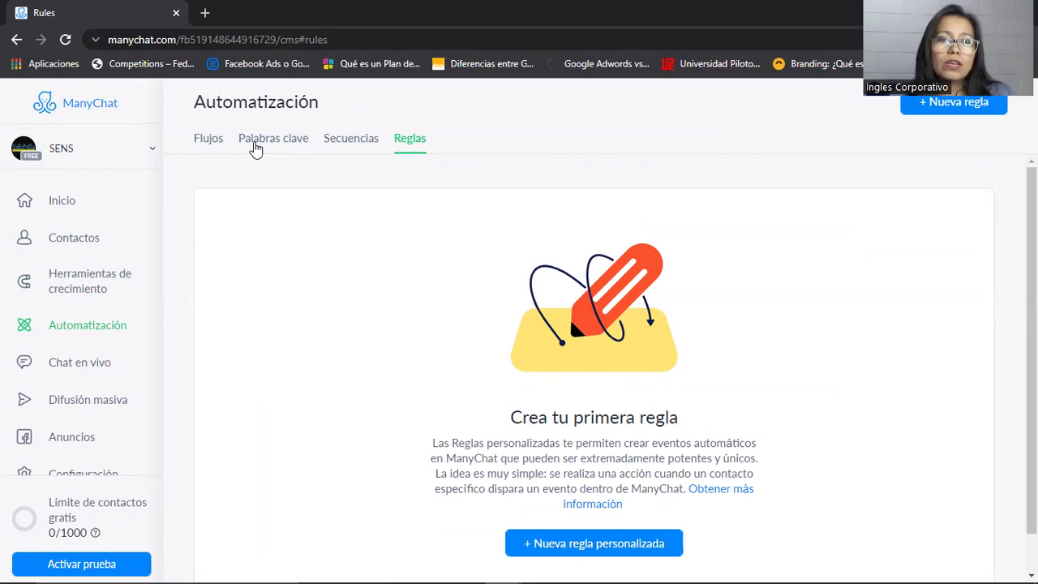
pyautogui.click(212, 149)
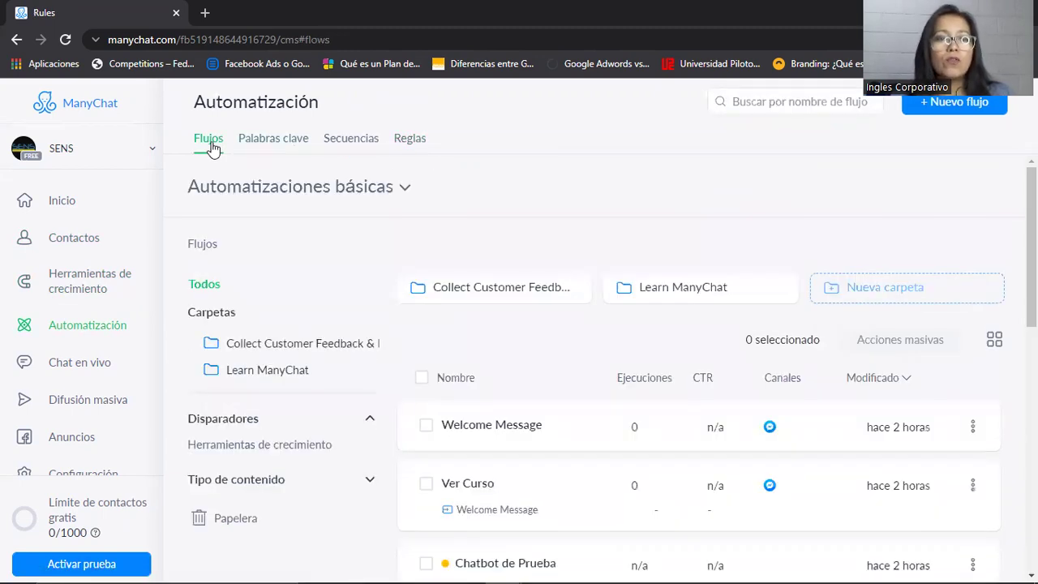
# Open the Chat en vivo section to view the live conversations area
pyautogui.click(75, 365)
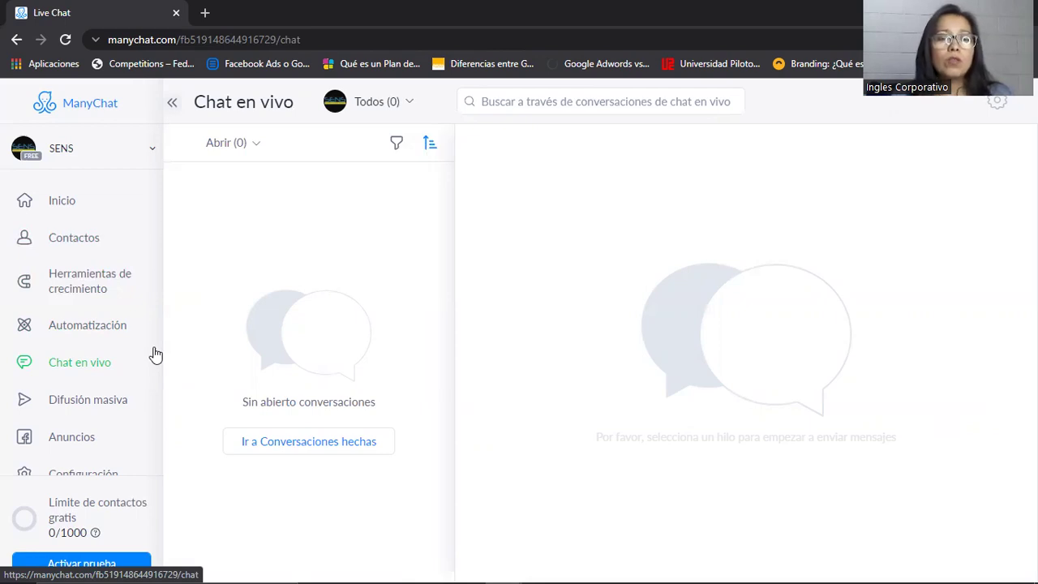
# View the Broadcasts and Mensajes pagados pages of the Difusión masiva section
pyautogui.click(109, 402)
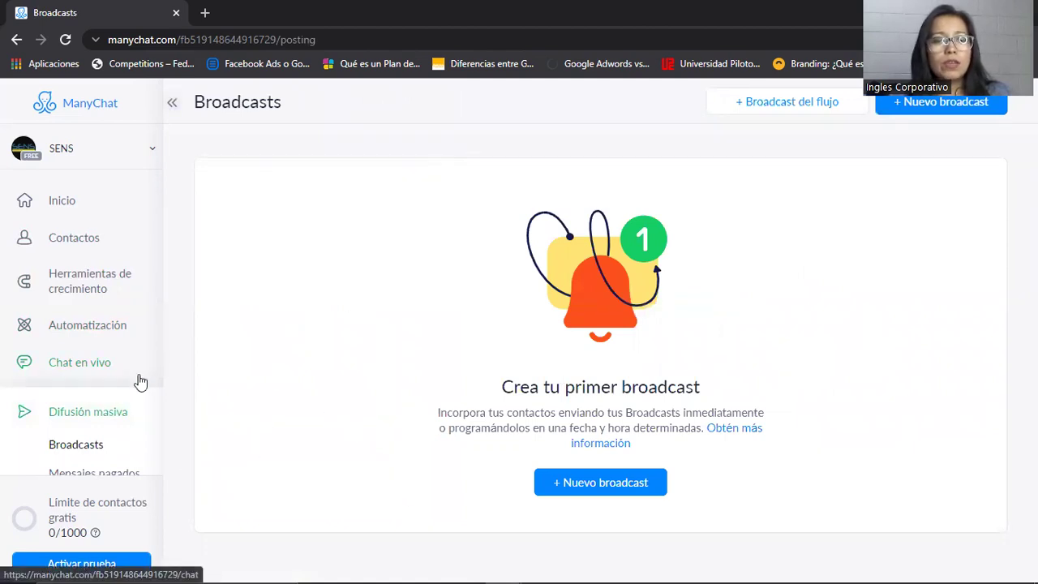
pyautogui.scroll(-3, 162, 338)
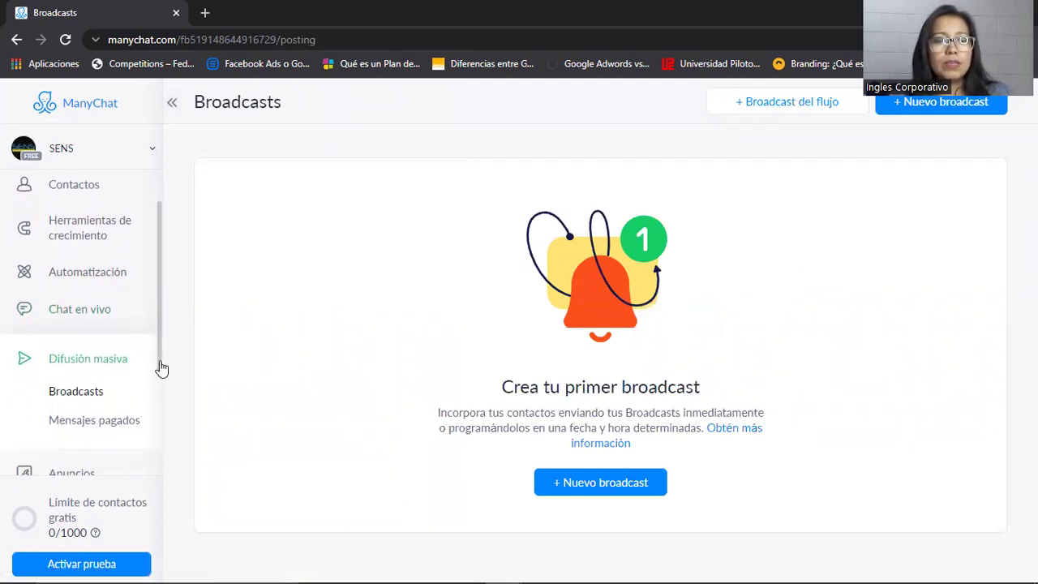
pyautogui.scroll(-1, 154, 415)
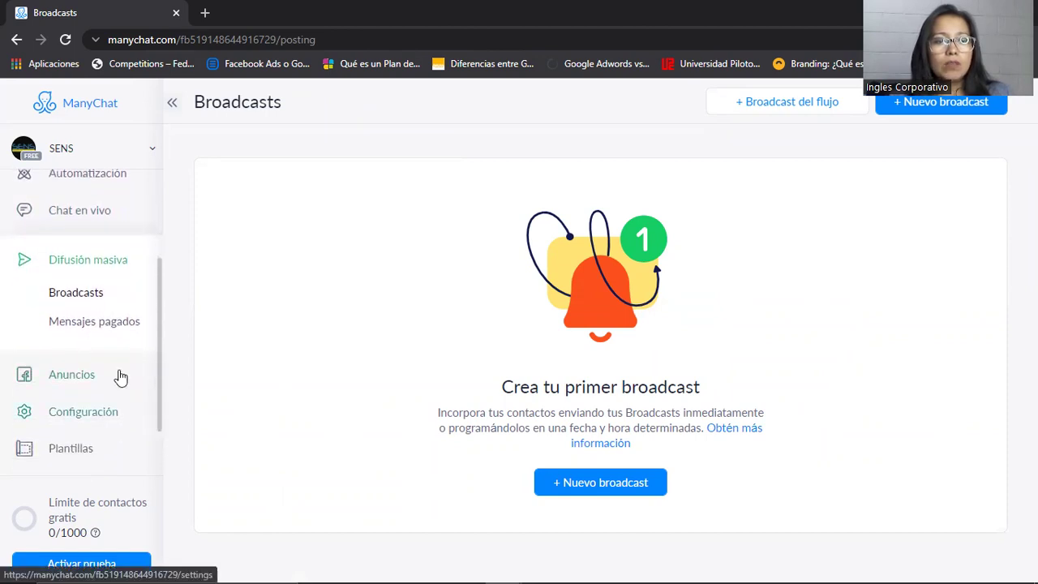
pyautogui.click(77, 324)
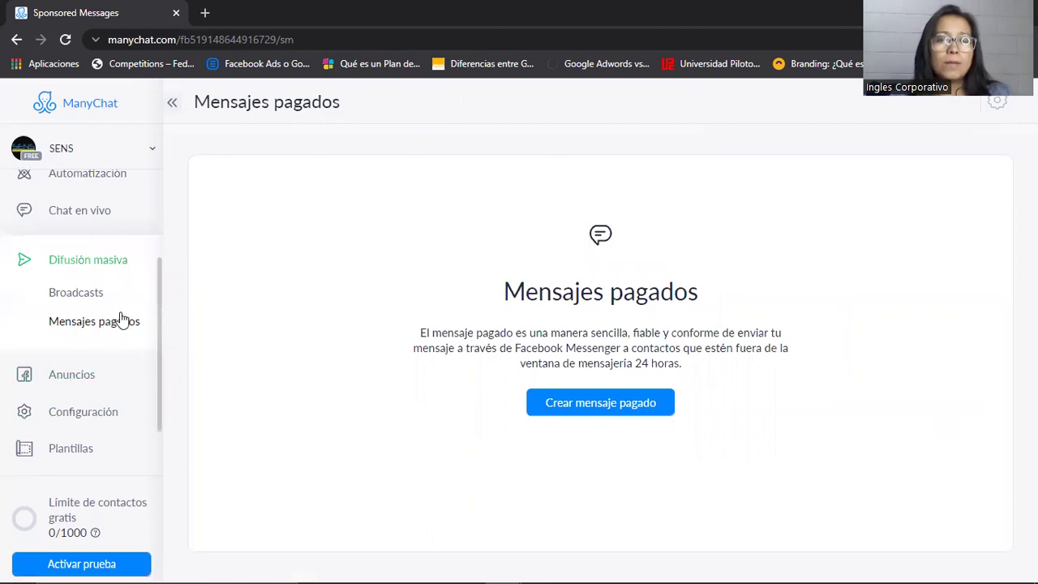
# Look through the Anuncios, Configuración and Plantillas sections and return to Automatización
pyautogui.moveTo(159, 313); pyautogui.dragTo(161, 355)
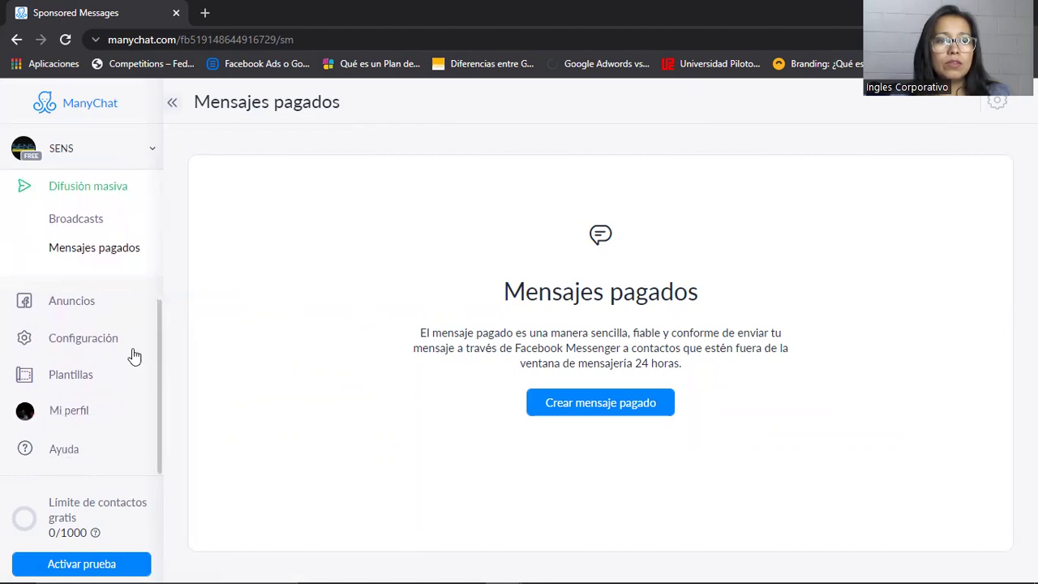
pyautogui.click(65, 301)
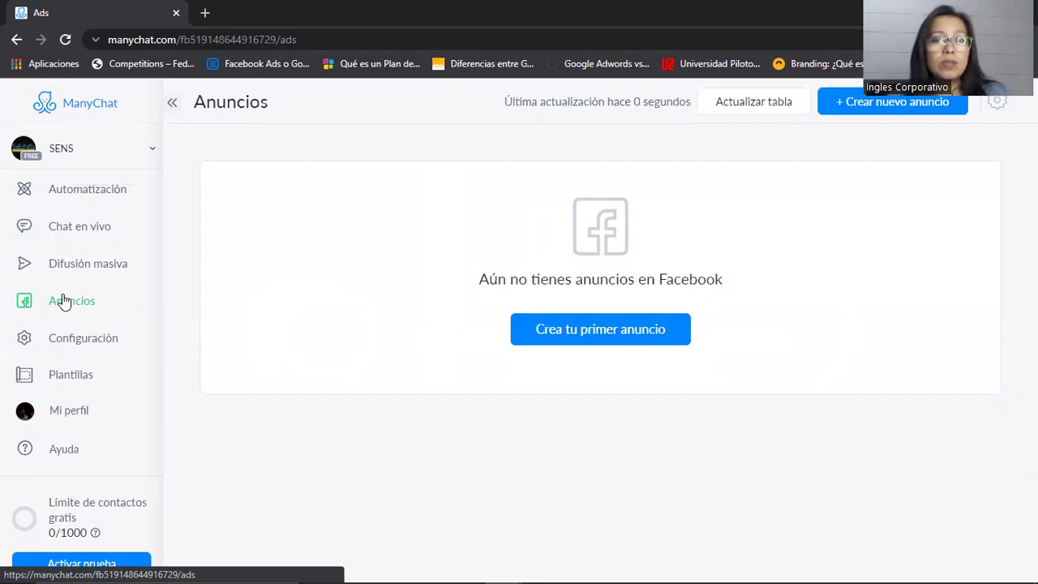
pyautogui.click(73, 340)
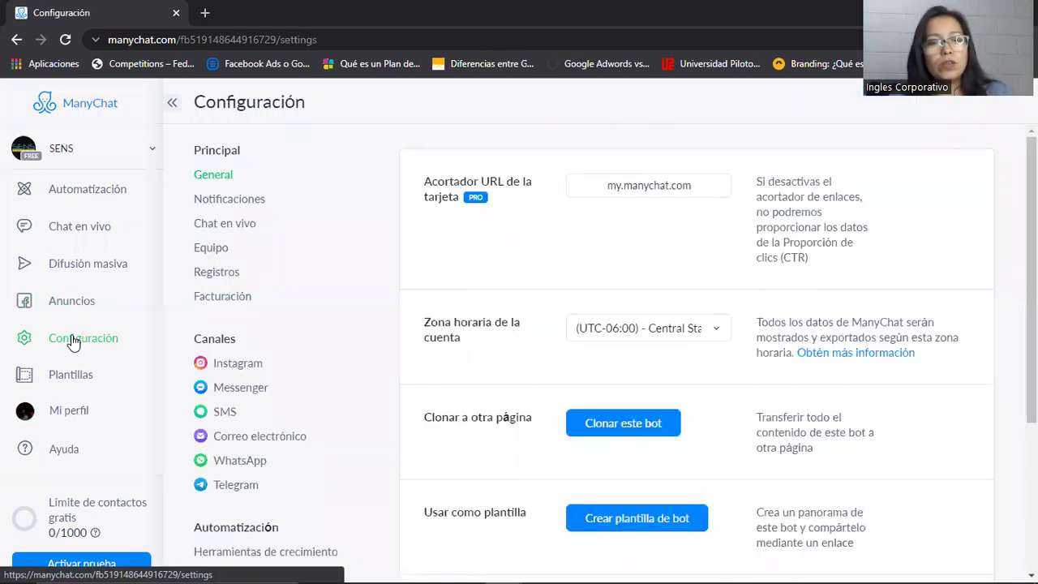
pyautogui.click(61, 381)
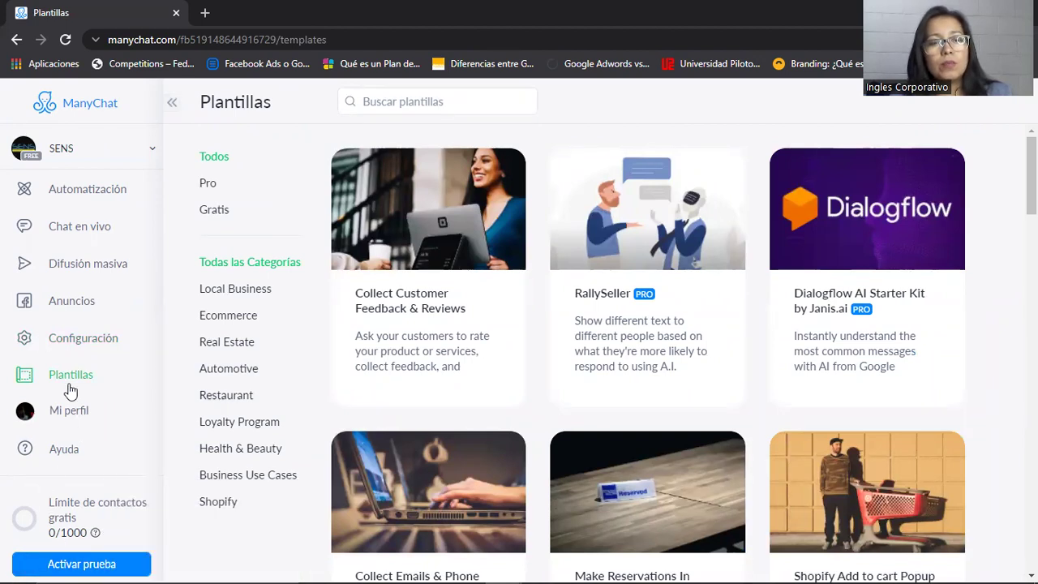
pyautogui.click(56, 193)
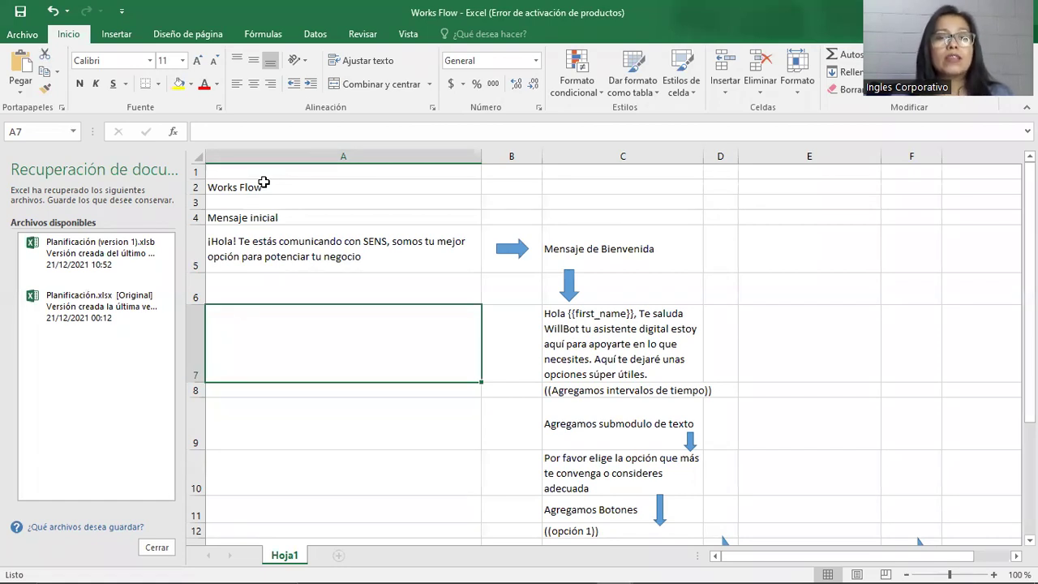
# Switch to the Works Flow workbook in Excel and read the planned flow from the initial message in A5 to the options prompt in C10
pyautogui.click(265, 247)
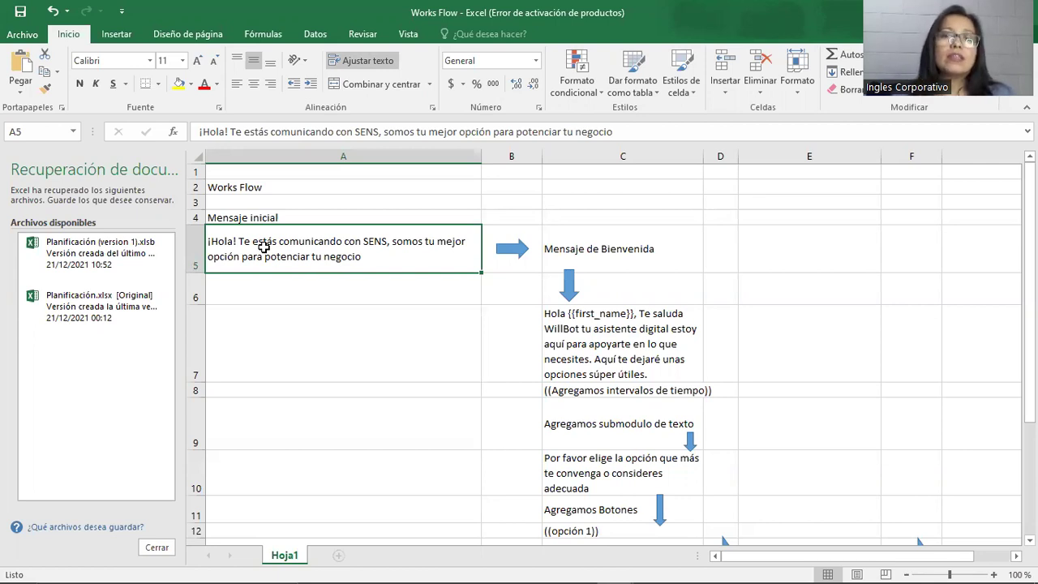
pyautogui.press('Right')
pyautogui.press('Right')
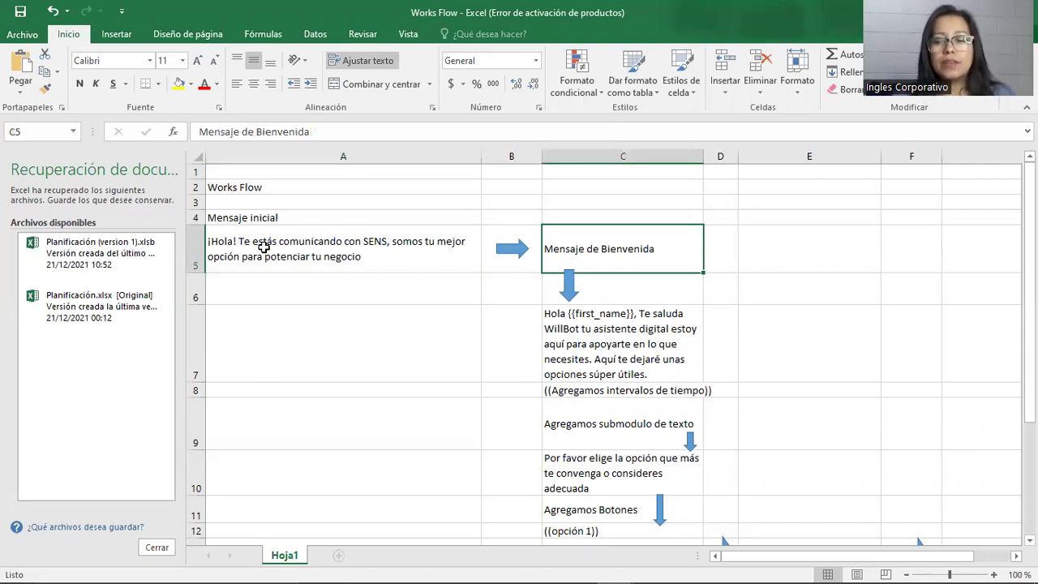
pyautogui.press('Down')
pyautogui.press('Down')
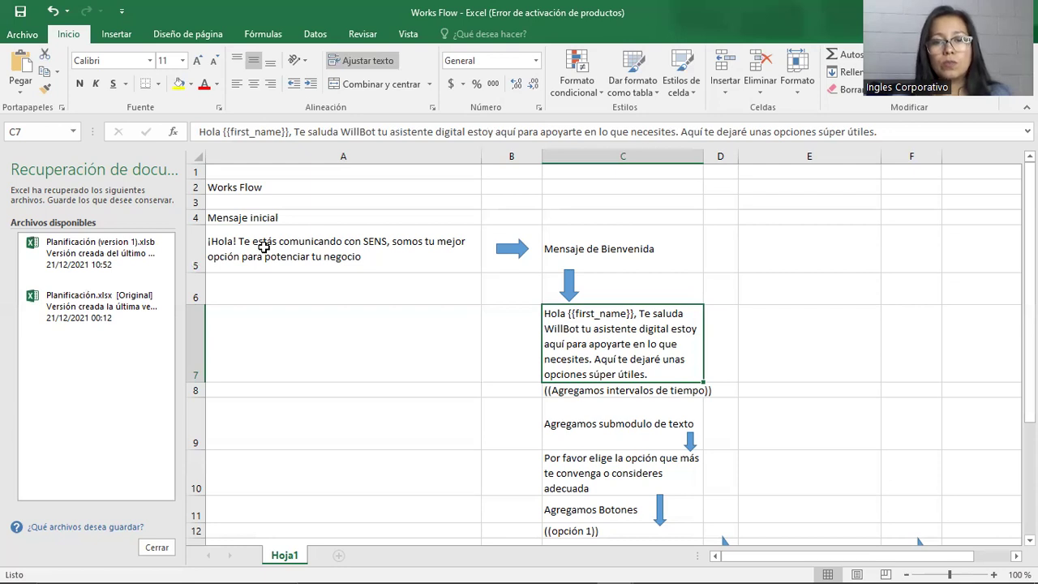
pyautogui.press('Down')
pyautogui.press('Down')
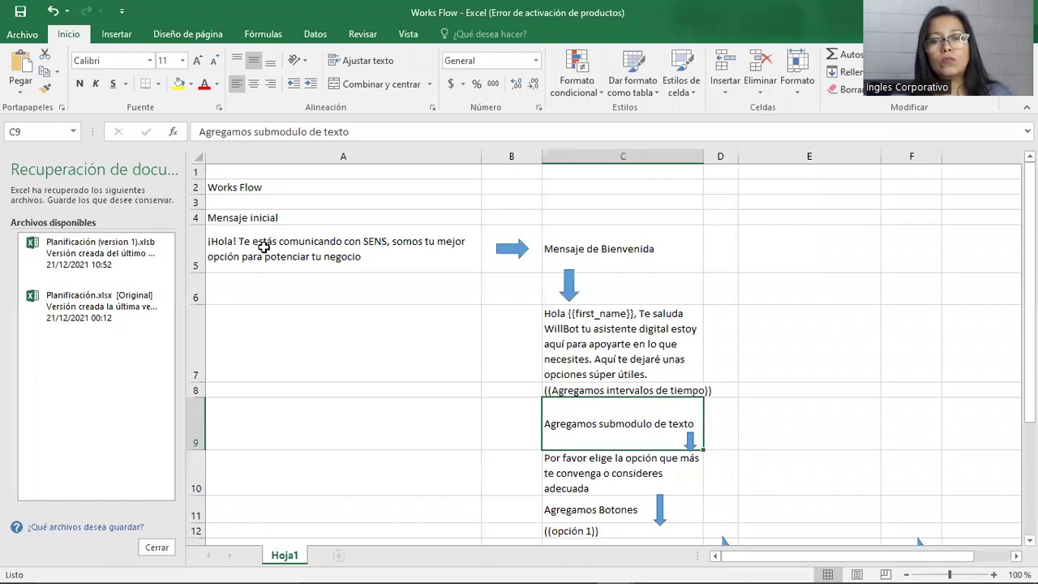
pyautogui.press('Down')
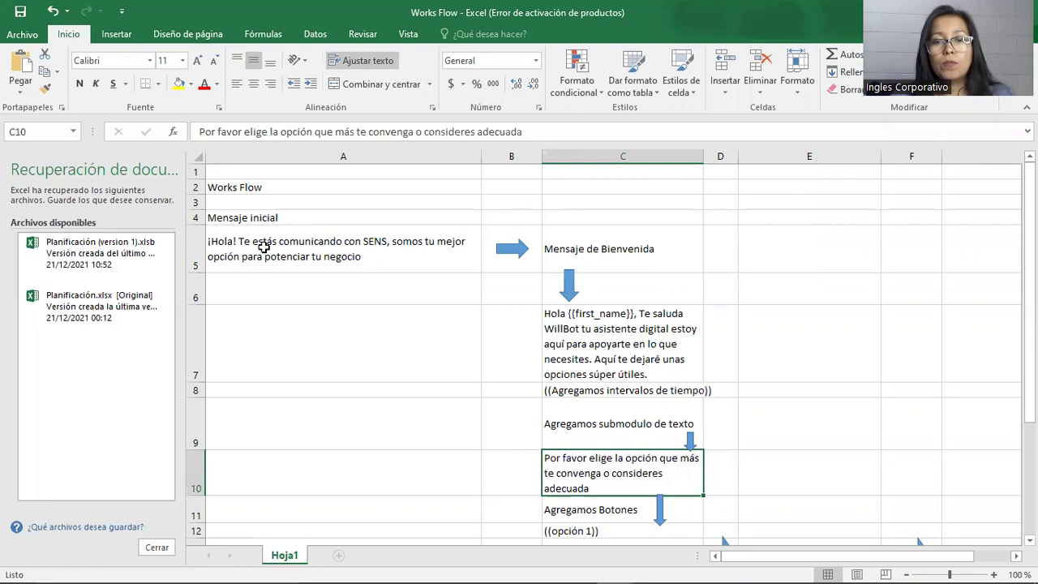
# Examine the planned button options in C12 and C13 and the staff-call branch running across row 13
pyautogui.press('Down')
pyautogui.press('Down')
pyautogui.press('Down')
pyautogui.press('Up')
pyautogui.press('Down')
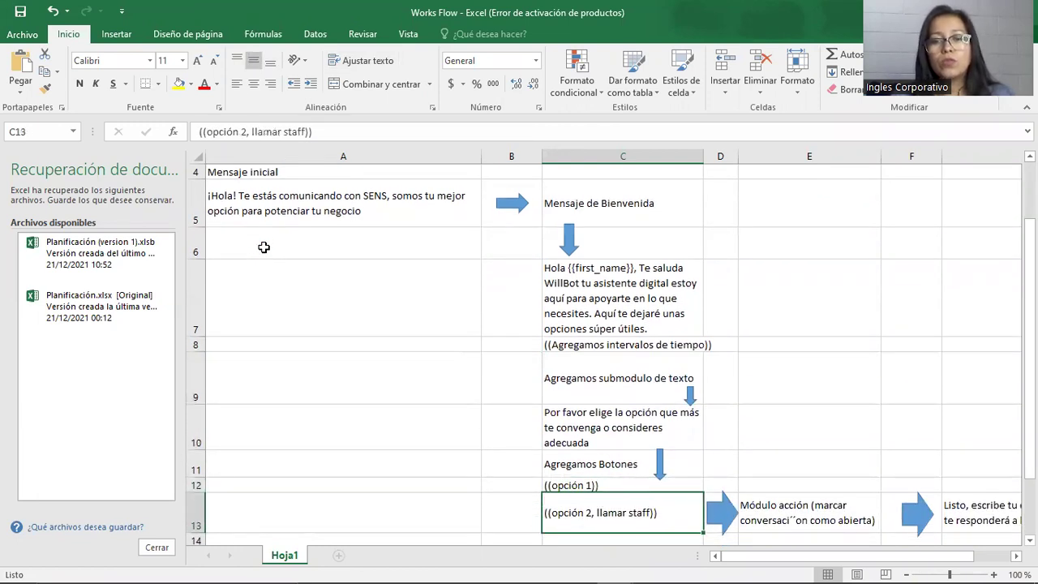
pyautogui.press('Right')
pyautogui.press('Right')
pyautogui.press('Right')
pyautogui.press('Left')
pyautogui.press('Left')
pyautogui.press('Left')
pyautogui.press('Left')
pyautogui.press('Down')
pyautogui.press('Right')
pyautogui.press('Right')
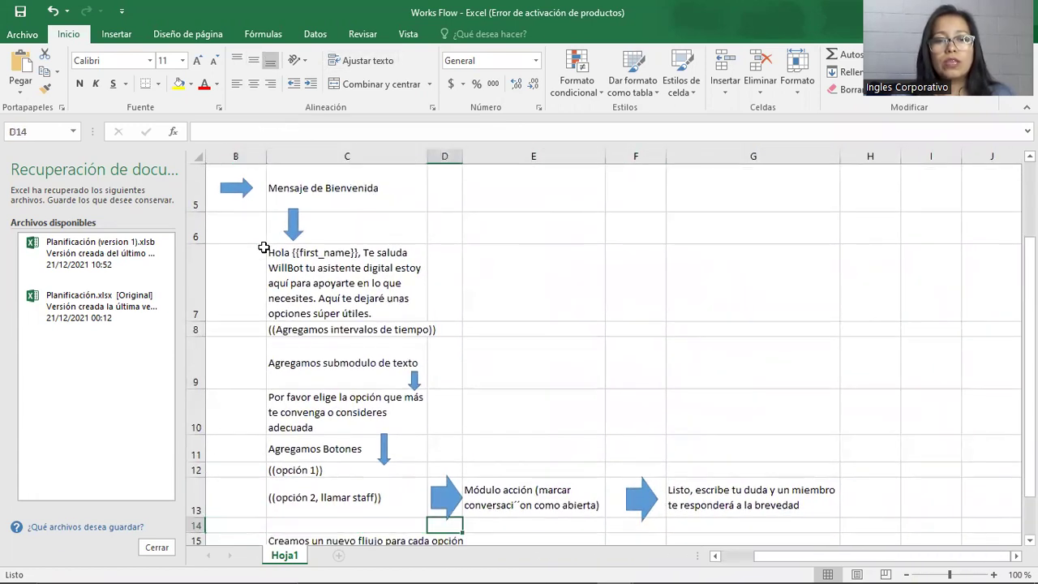
# Check the rows below the staff-call option and go back up to the Works Flow heading
pyautogui.press('Left')
pyautogui.press('Left')
pyautogui.press('Down')
pyautogui.press('Down')
pyautogui.press('Up')
pyautogui.press('Up')
pyautogui.press('Up')
pyautogui.press('Up')
pyautogui.press('Up')
pyautogui.press('Up')
pyautogui.press('Up')
pyautogui.press('Up')
pyautogui.press('Up')
pyautogui.press('Up')
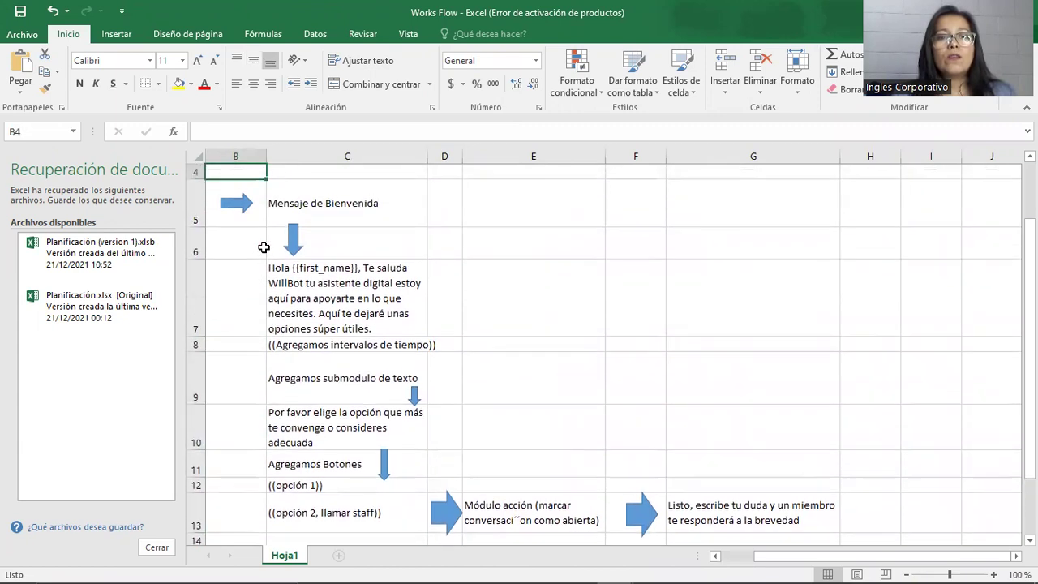
pyautogui.press('Left')
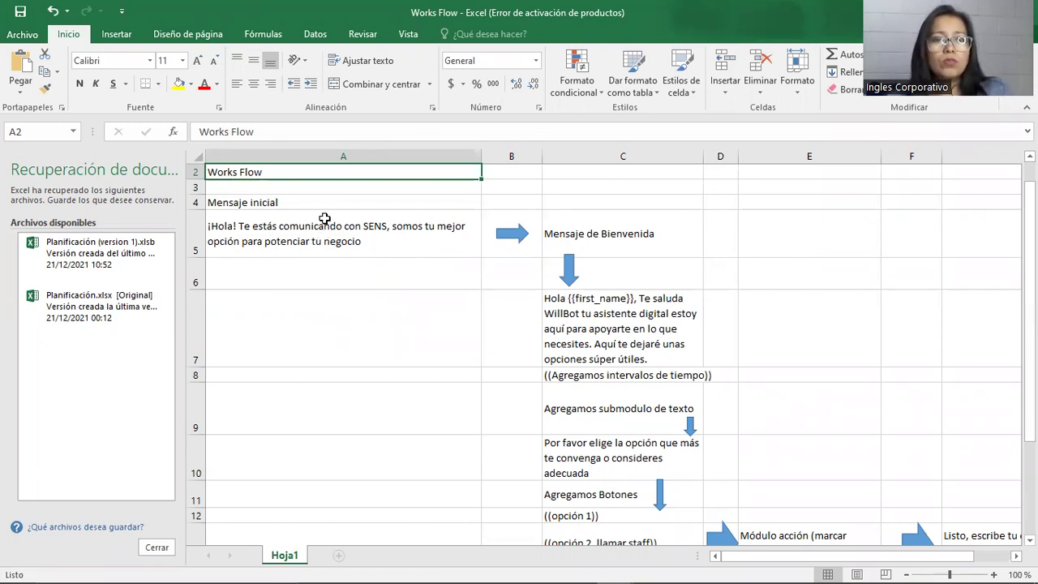
# Reread the initial greeting message in cell A5 of the flow plan
pyautogui.press('Down')
pyautogui.press('Down')
pyautogui.press('Down')
pyautogui.press('Down')
pyautogui.press('Up')
pyautogui.press('Up')
pyautogui.press('Down')
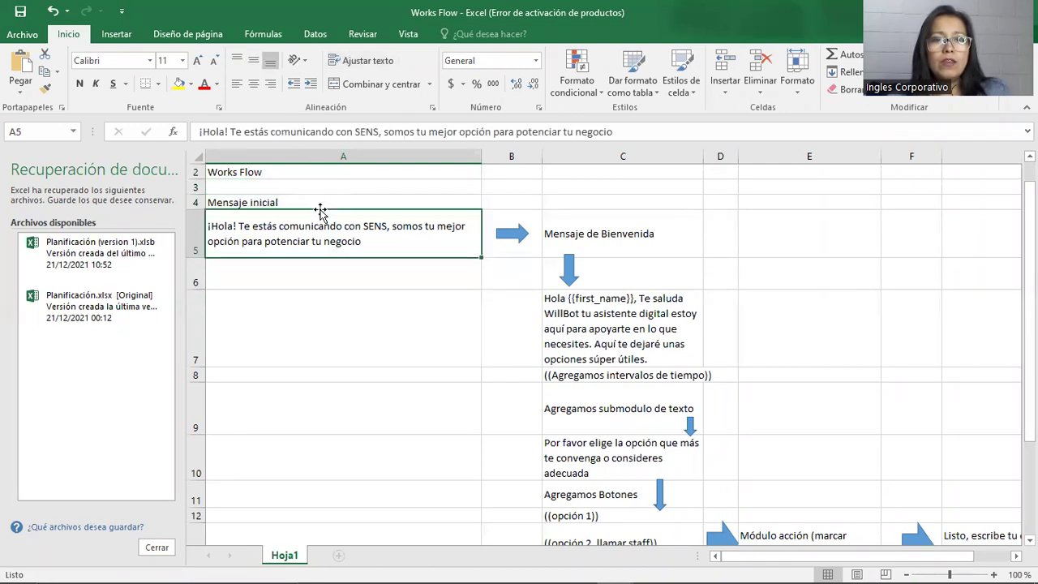
pyautogui.press('Down')
pyautogui.press('Up')
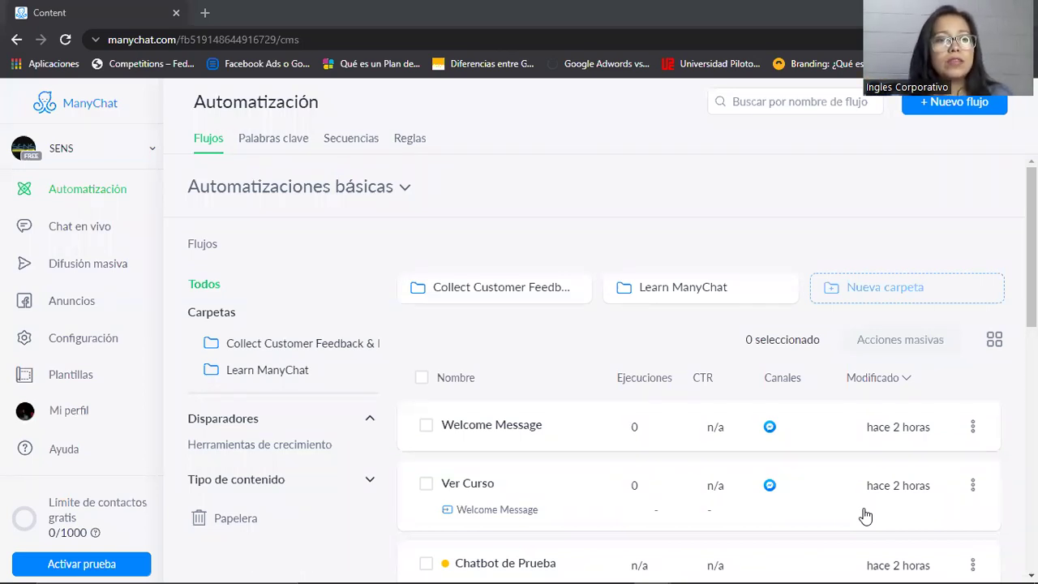
# Switch to ManyChat and review the Messenger channel settings in Configuración from the greeting text down to the Facebook page options and back
pyautogui.click(81, 344)
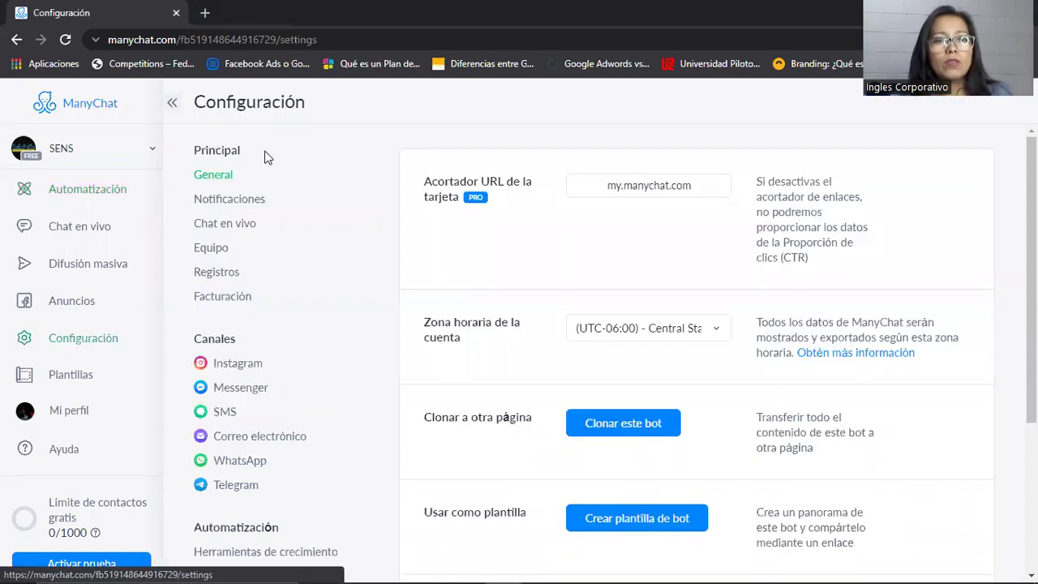
pyautogui.click(233, 395)
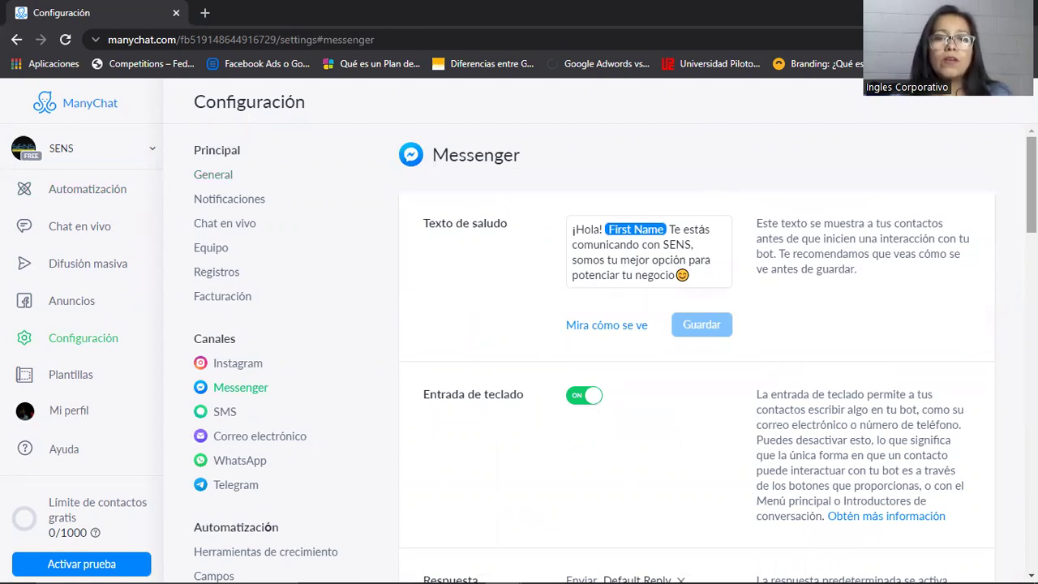
pyautogui.moveTo(1031, 185); pyautogui.dragTo(1009, 306)
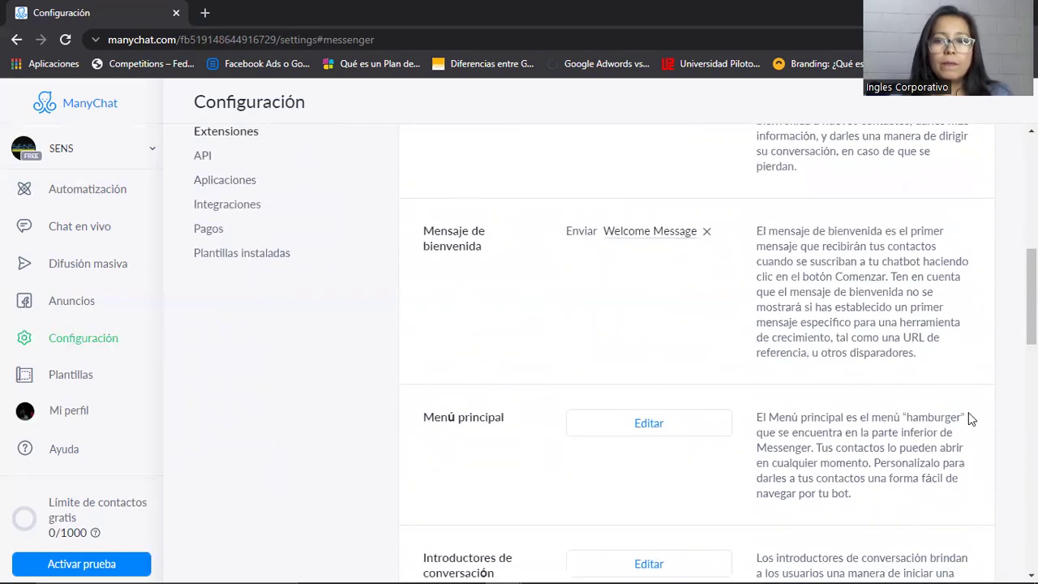
pyautogui.moveTo(1032, 296); pyautogui.dragTo(1031, 349)
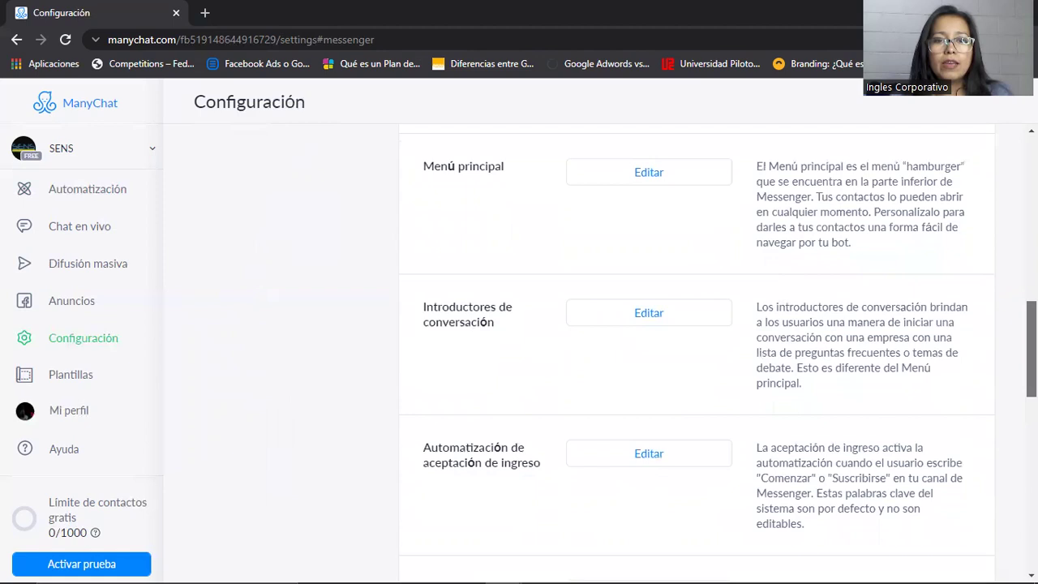
pyautogui.scroll(-3, 698, 354)
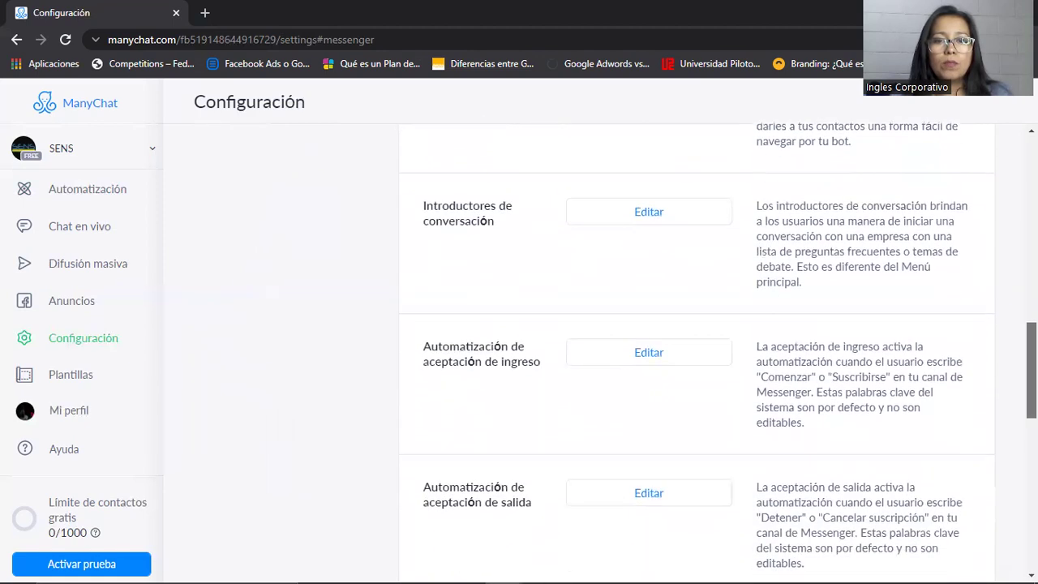
pyautogui.scroll(-12, 1006, 486)
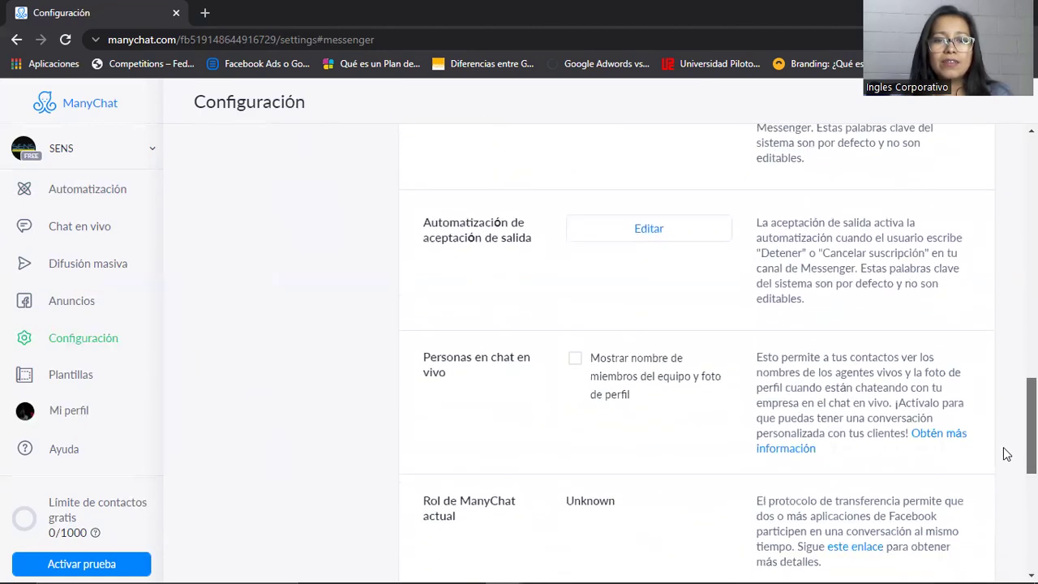
pyautogui.scroll(10, 1004, 524)
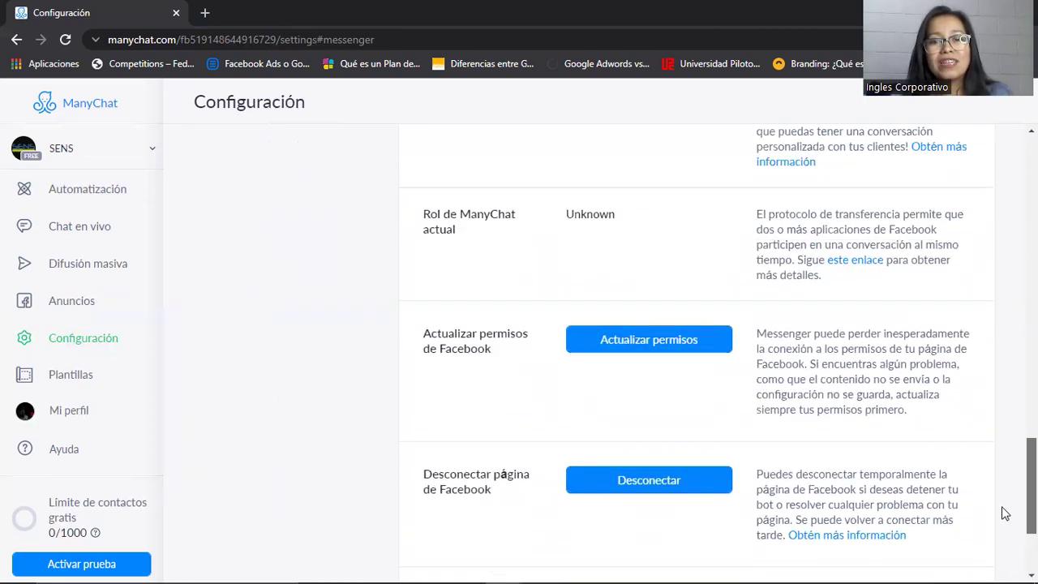
pyautogui.scroll(10, 998, 465)
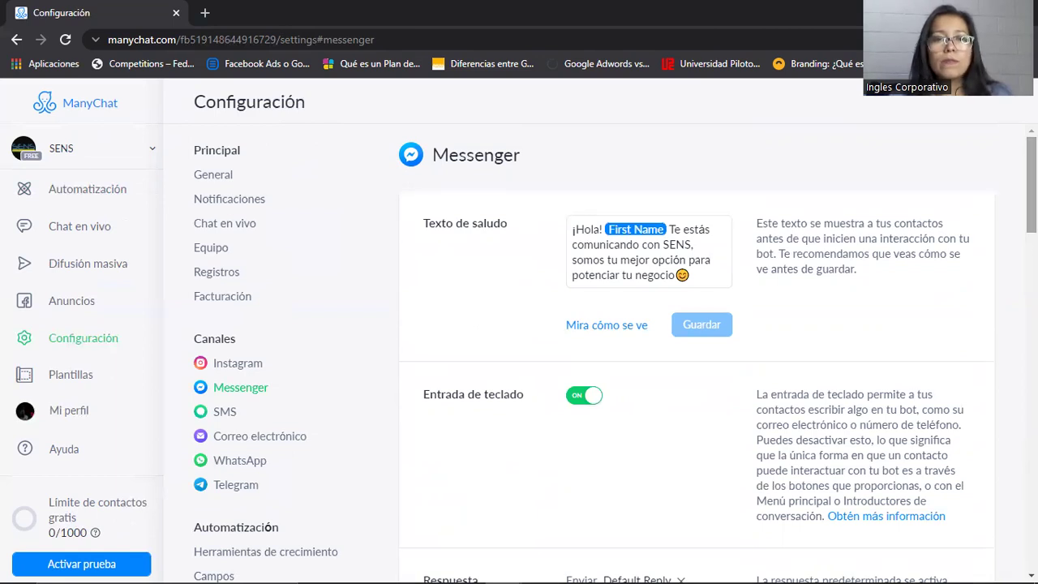
# Replace the Messenger greeting with "¡Hola! Te estás comunicando con SENS, somos tu mejor opción para potenciar tu negocio" and append a smiling emoji
pyautogui.doubleClick(635, 264)
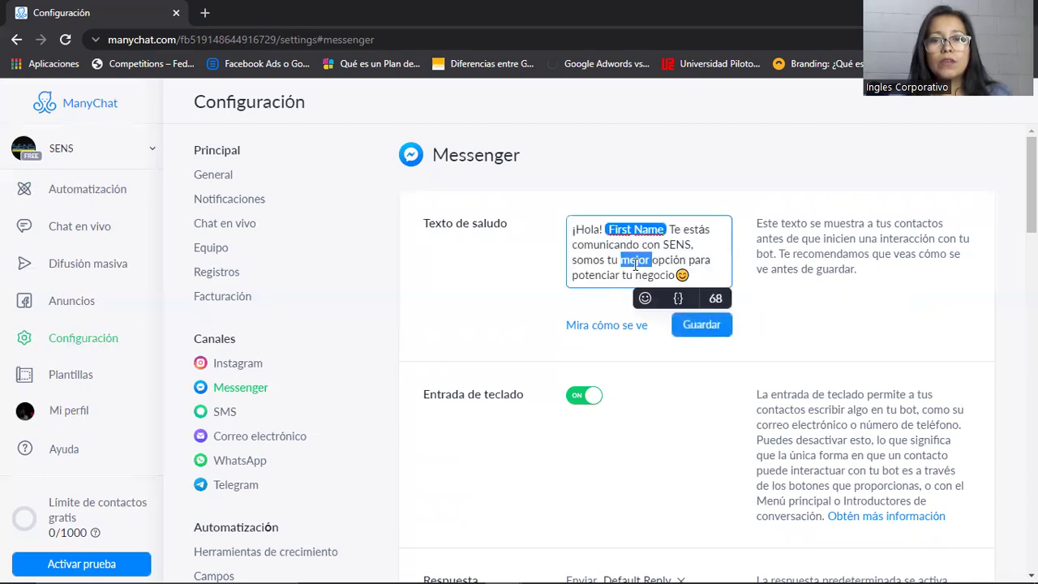
pyautogui.hotkey('ctrl', 'a')
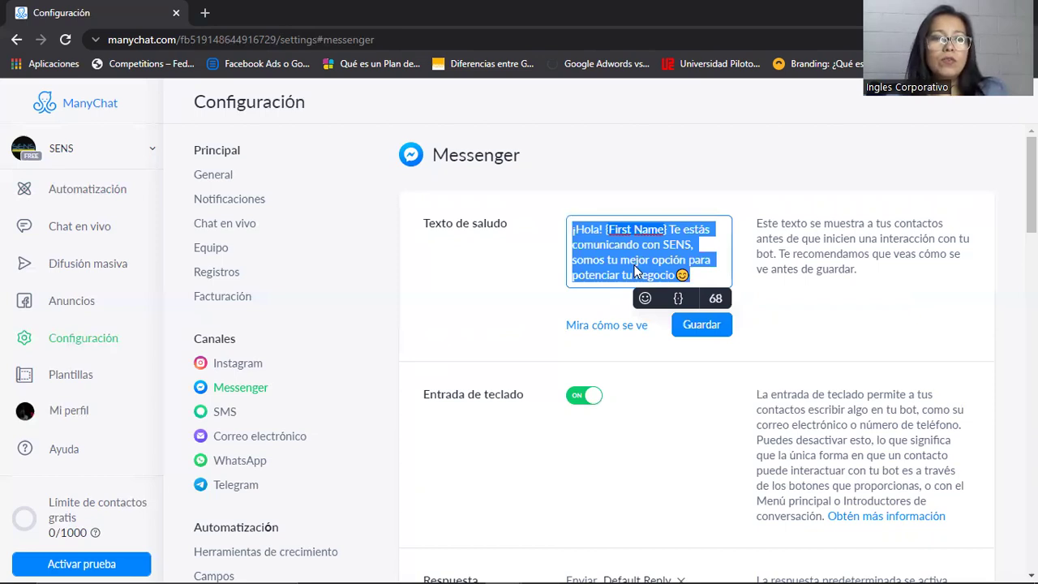
pyautogui.hotkey('alt', 'Tab')
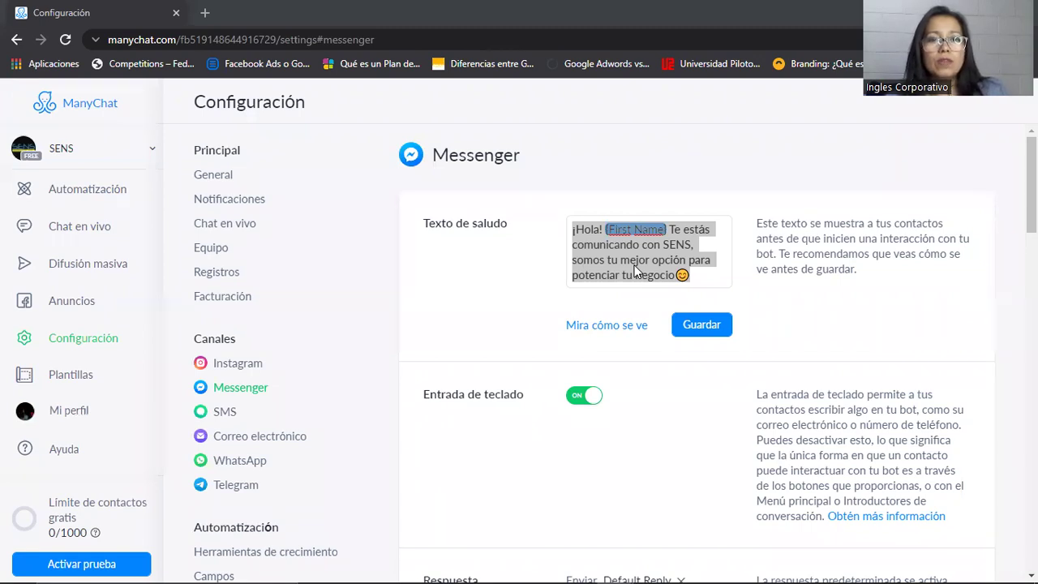
pyautogui.hotkey('alt', 'Tab')
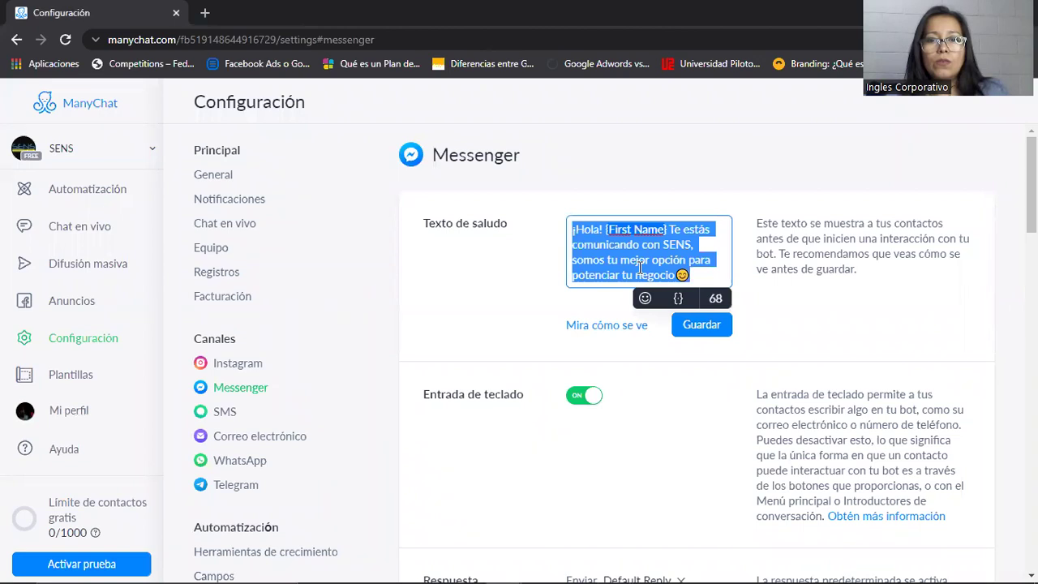
pyautogui.write('¡Hola! Te estás comunicando con SENS, somos tu mejor opción para potenciar tu negocio')
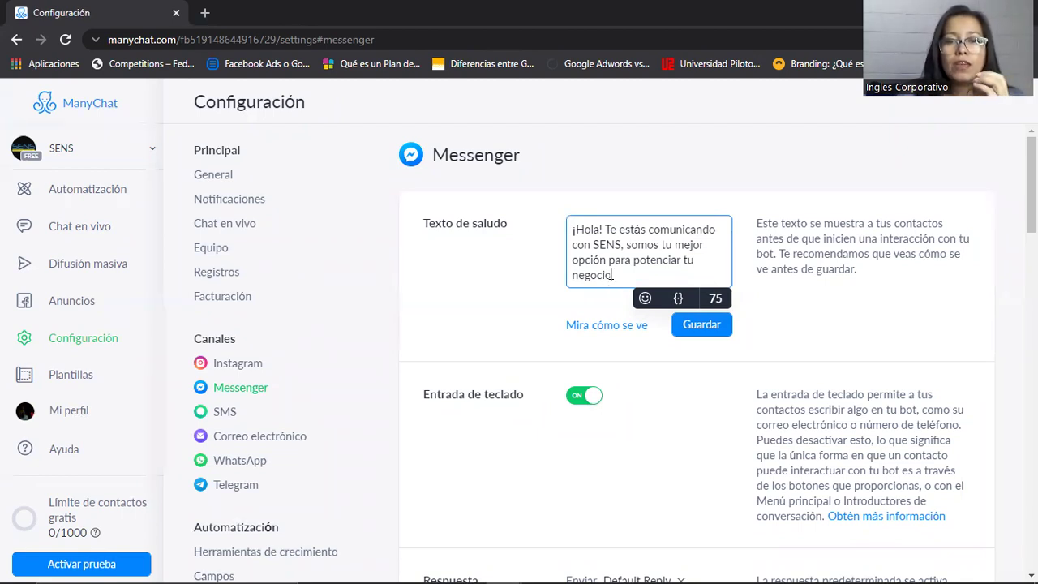
pyautogui.click(647, 299)
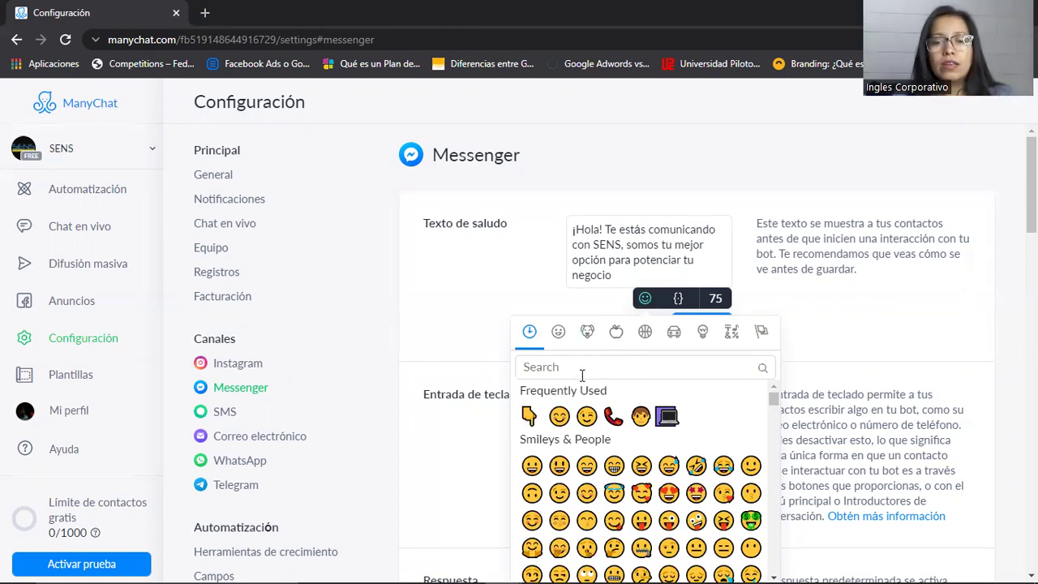
pyautogui.click(559, 416)
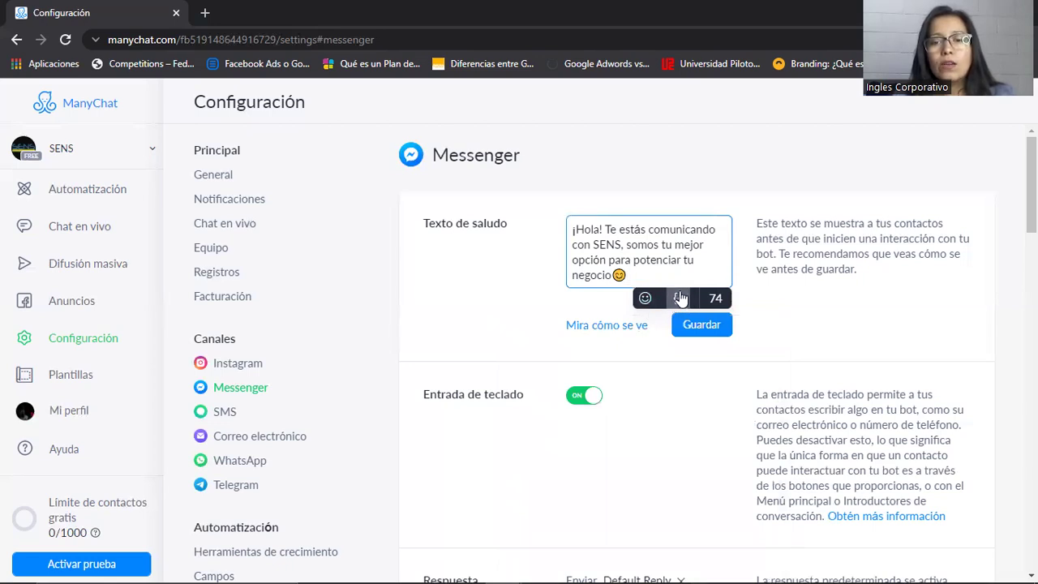
# Insert the First Name system field right after "¡Hola!" in the Messenger greeting text
pyautogui.click(601, 228)
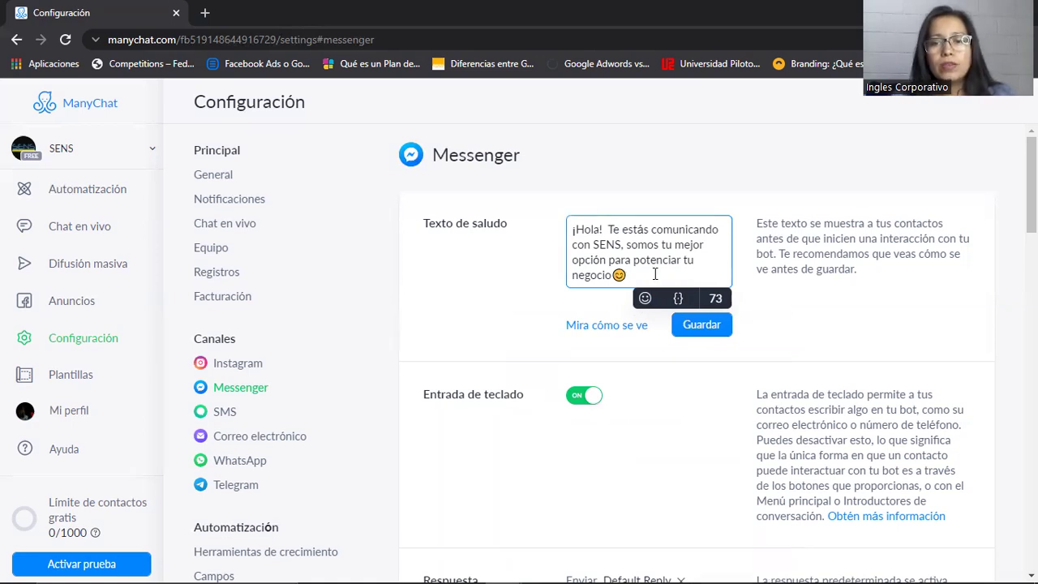
pyautogui.click(680, 299)
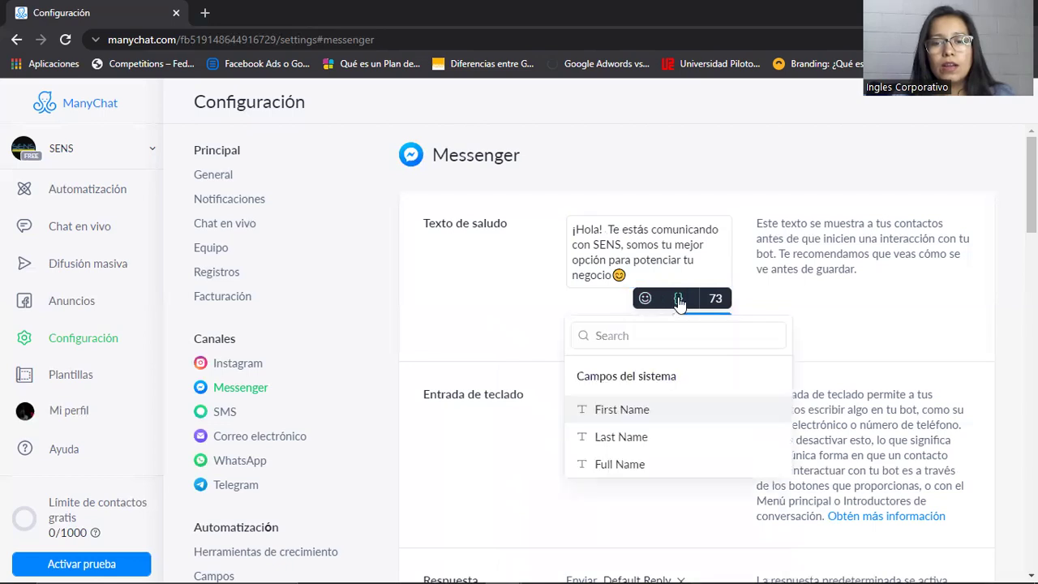
pyautogui.click(629, 411)
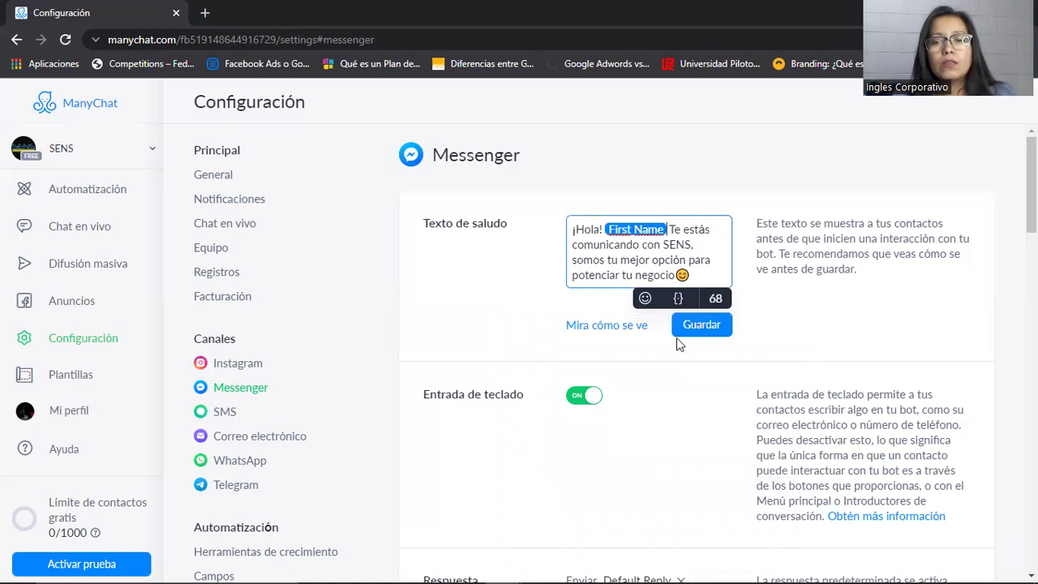
# Preview the personalised greeting as it looks on a phone and save it
pyautogui.click(619, 336)
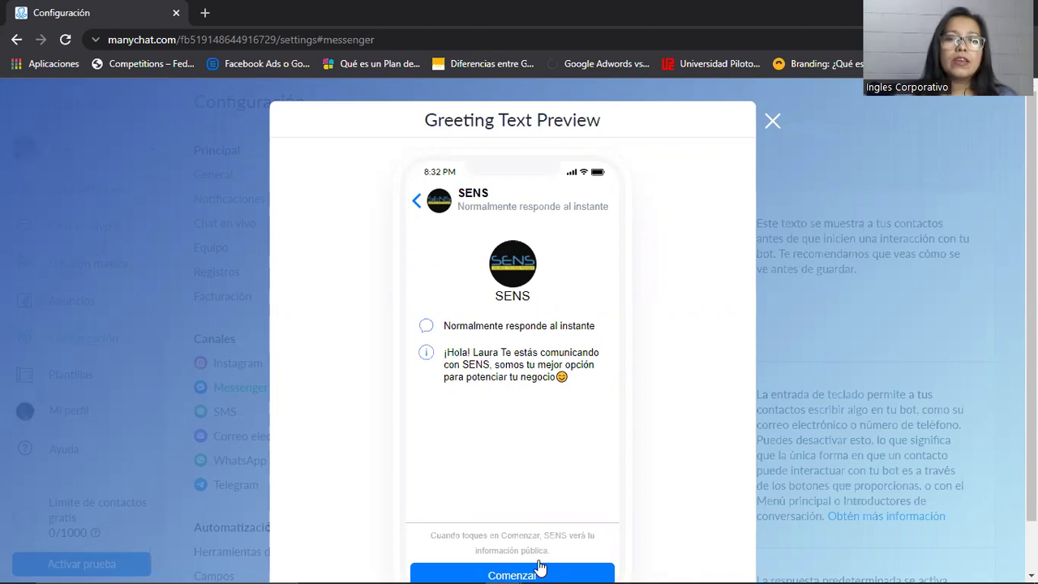
pyautogui.click(772, 123)
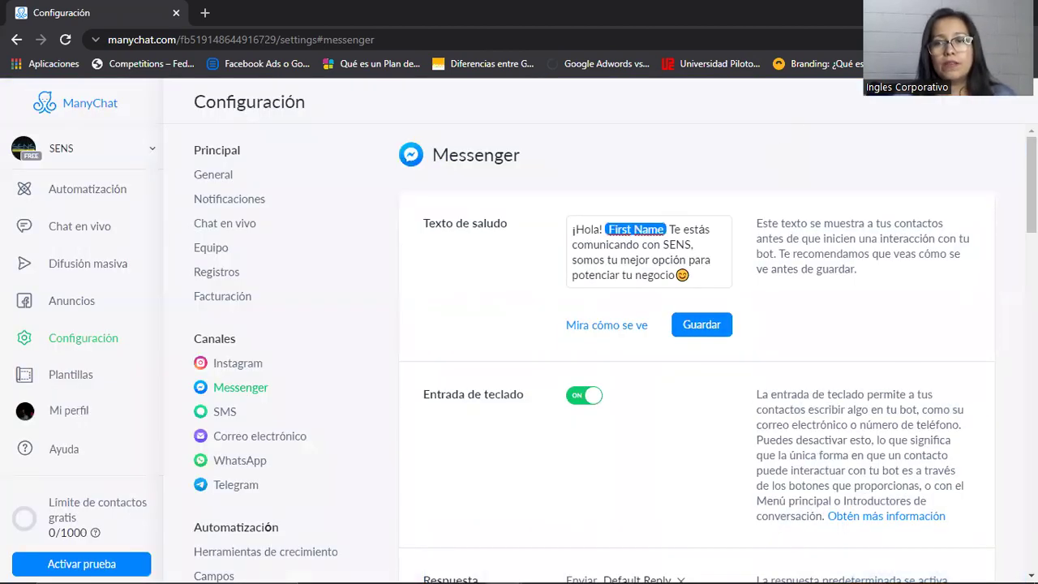
pyautogui.click(704, 323)
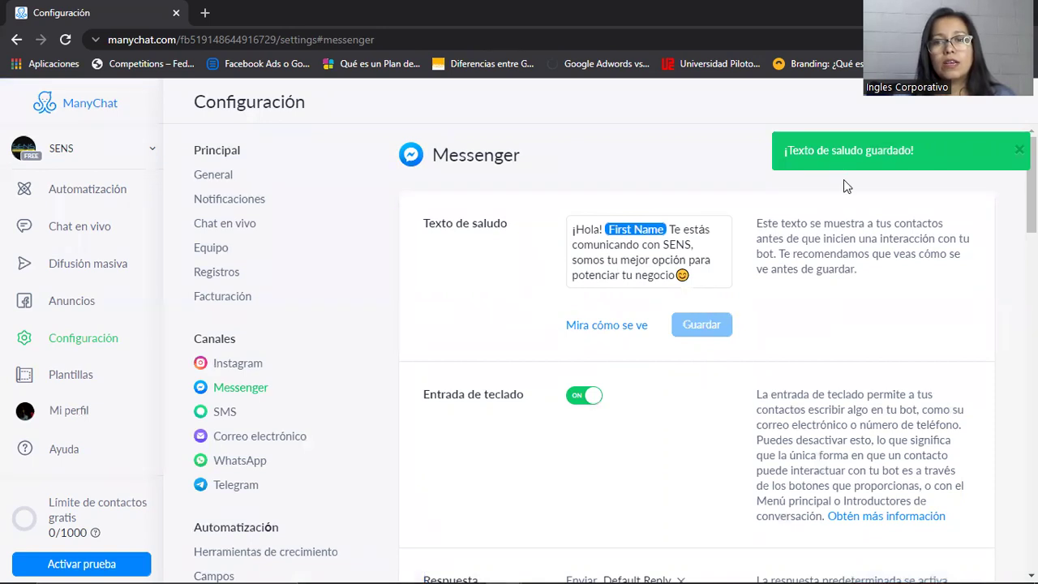
# Open the Welcome Message flow assigned under Mensaje de bienvenida in the Messenger settings
pyautogui.scroll(-1, 843, 180)
pyautogui.scroll(-3, 615, 353)
pyautogui.scroll(-2, 615, 351)
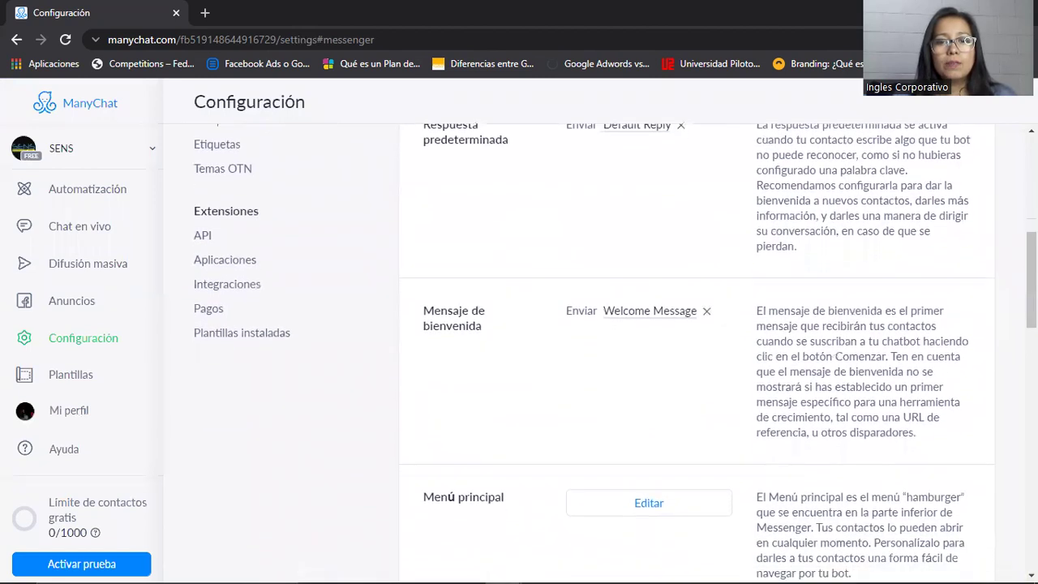
pyautogui.click(621, 315)
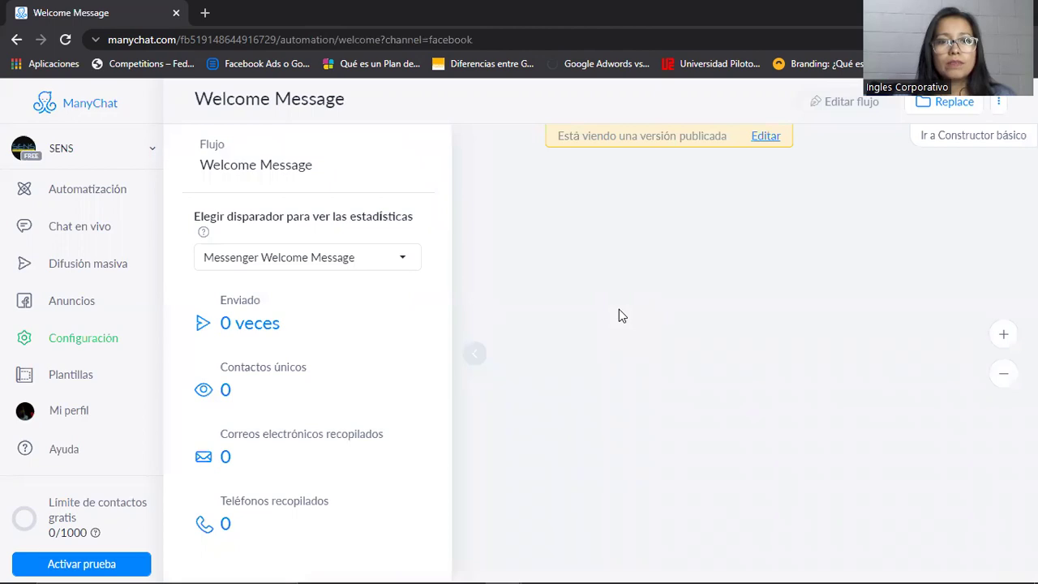
pyautogui.click(14, 40)
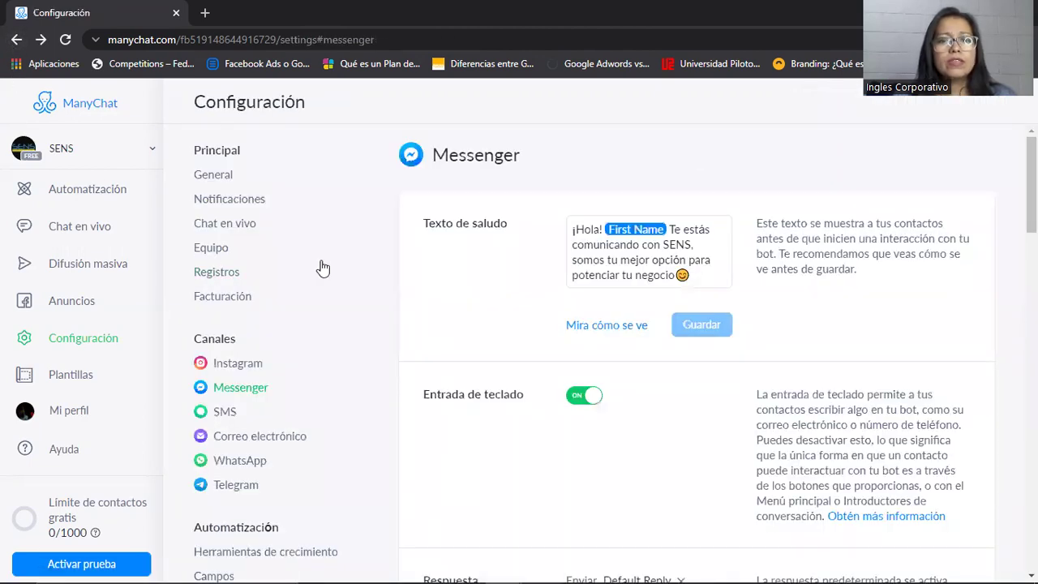
pyautogui.scroll(-4, 579, 328)
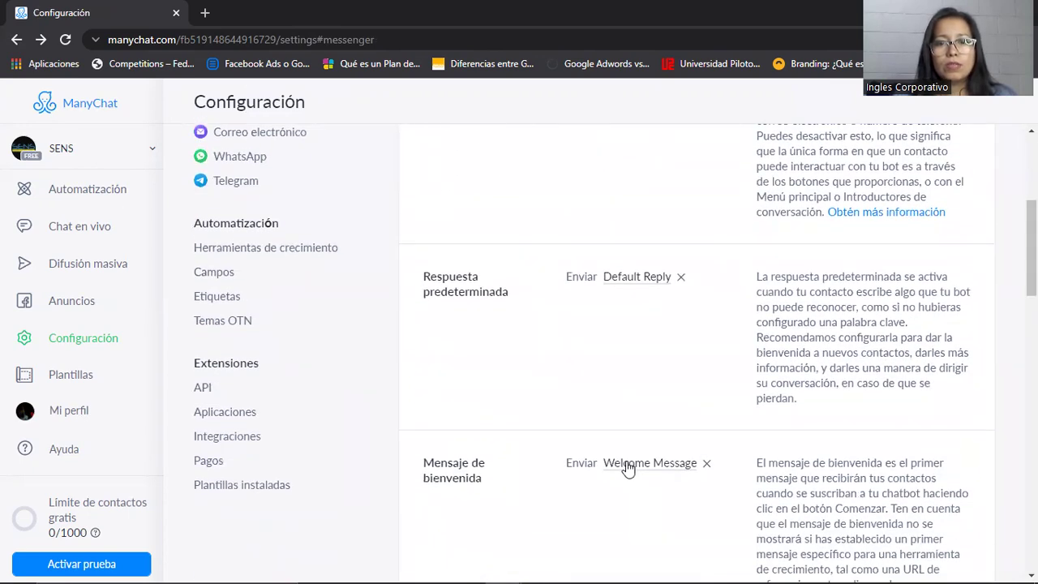
pyautogui.click(629, 469)
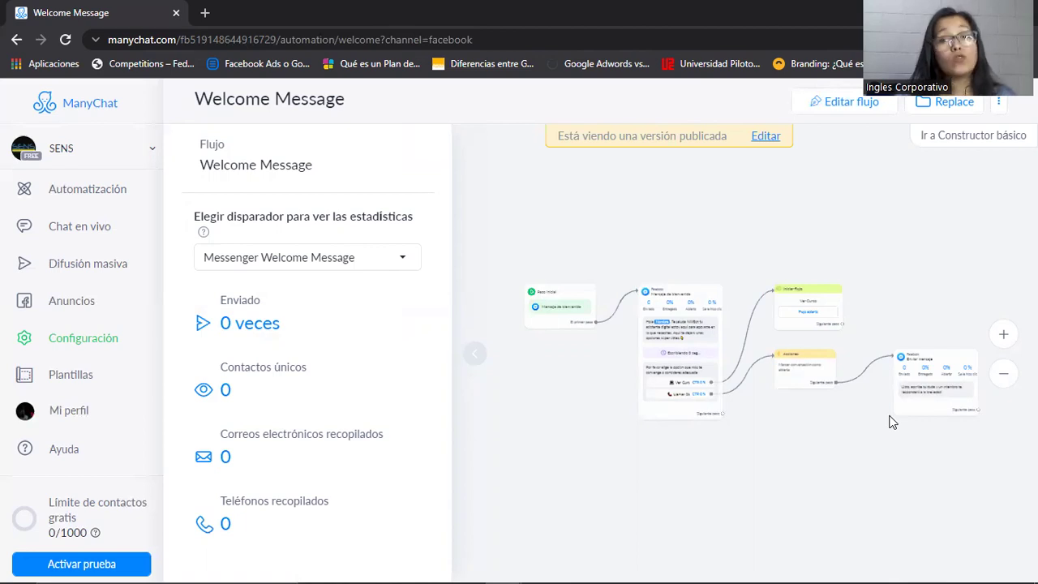
# Examine the published Welcome Message flow up close, from the welcome message along both branches to the final Enviar mensaje step
pyautogui.click(1004, 334)
pyautogui.click(1003, 334)
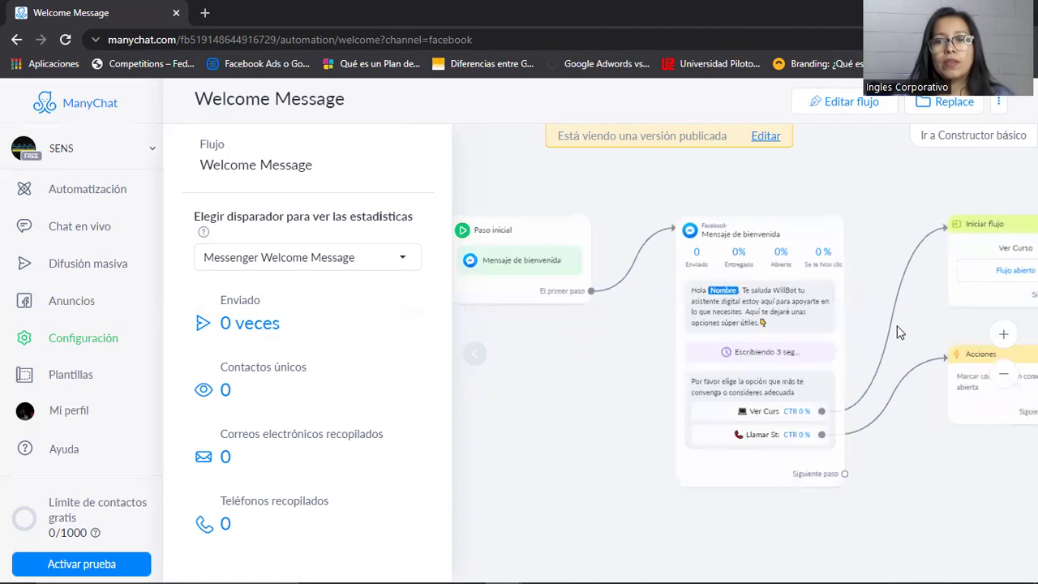
pyautogui.moveTo(943, 331); pyautogui.dragTo(940, 304)
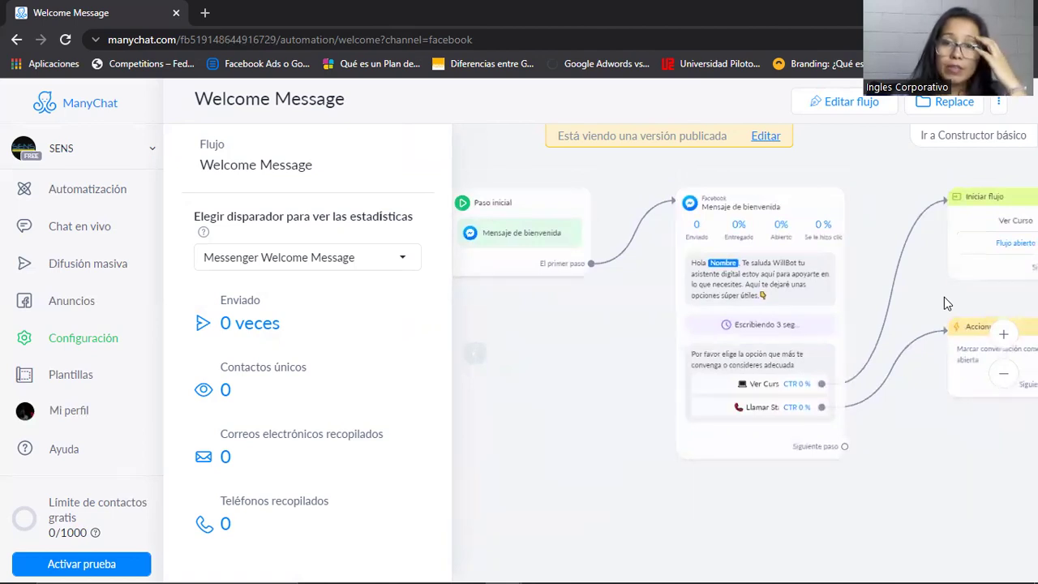
pyautogui.moveTo(945, 299); pyautogui.dragTo(576, 295)
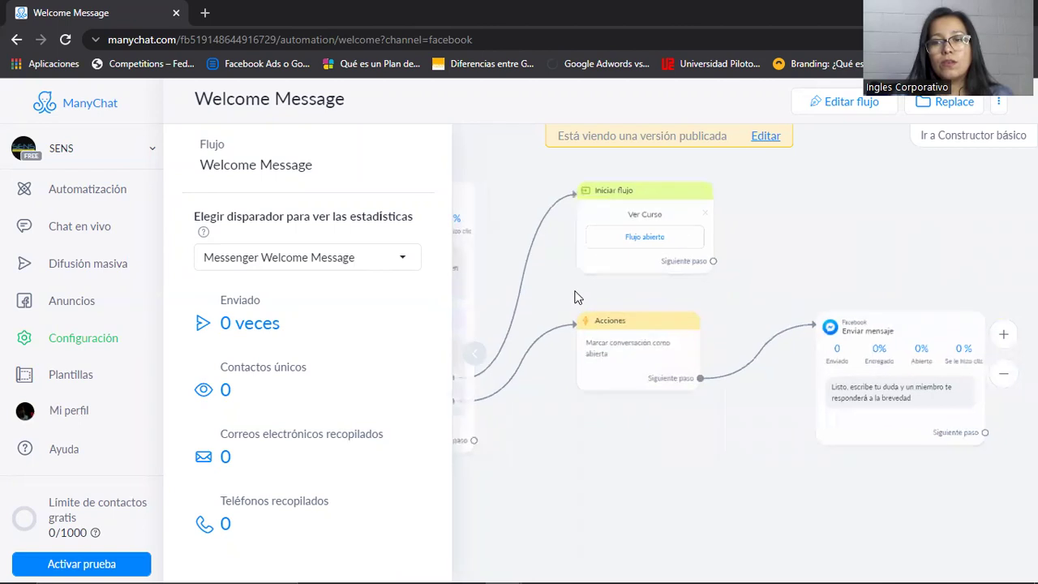
pyautogui.click(892, 349)
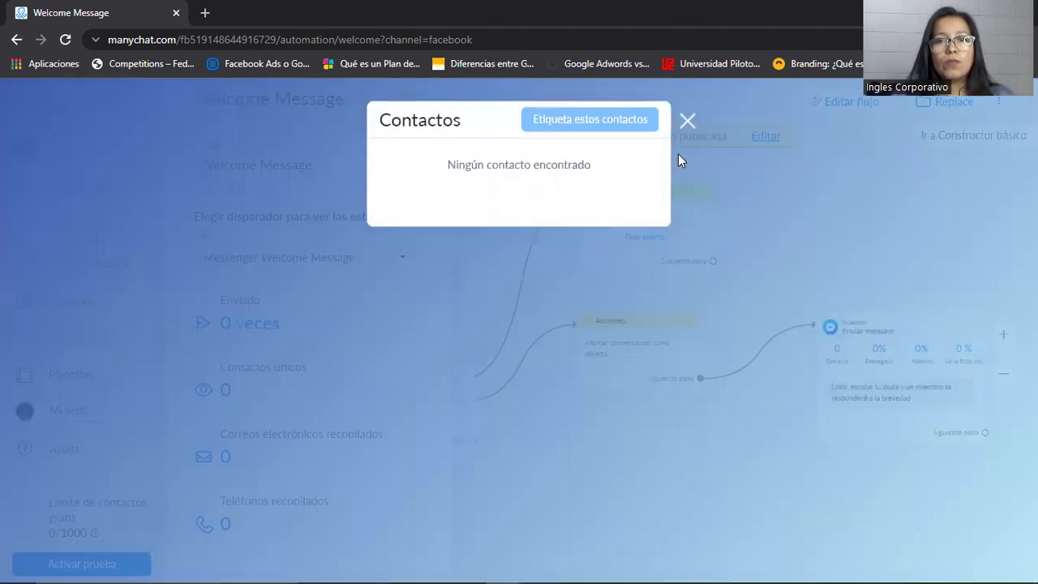
pyautogui.click(687, 120)
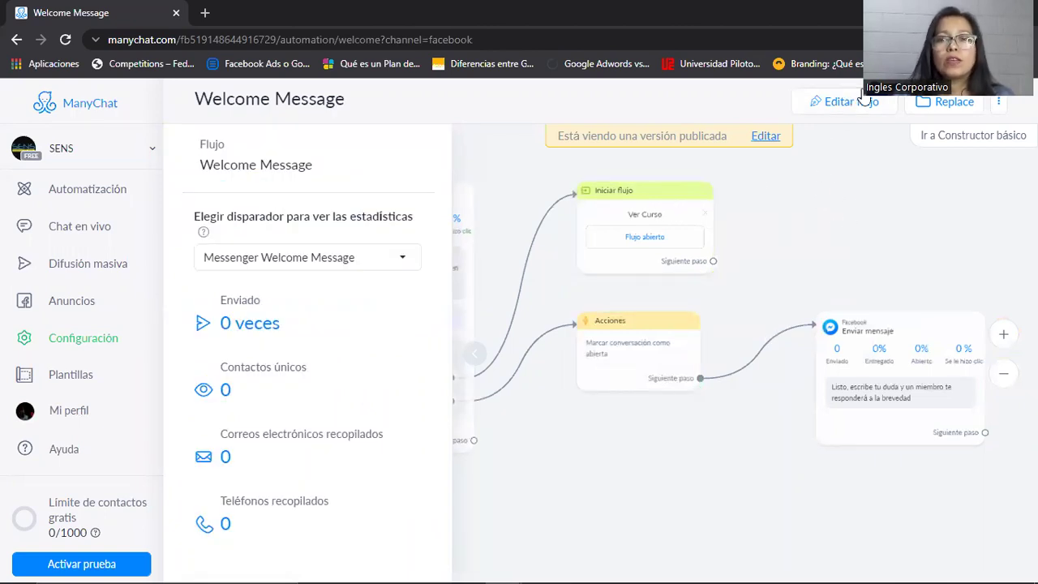
# Open the Welcome Message flow for editing and duplicate it, keeping all of its original steps
pyautogui.click(840, 106)
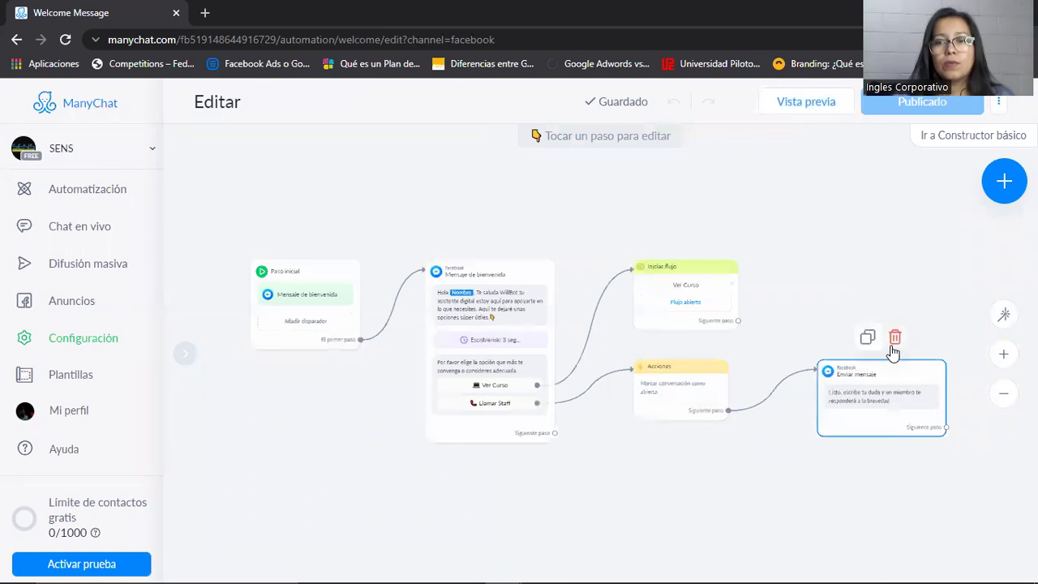
pyautogui.click(894, 339)
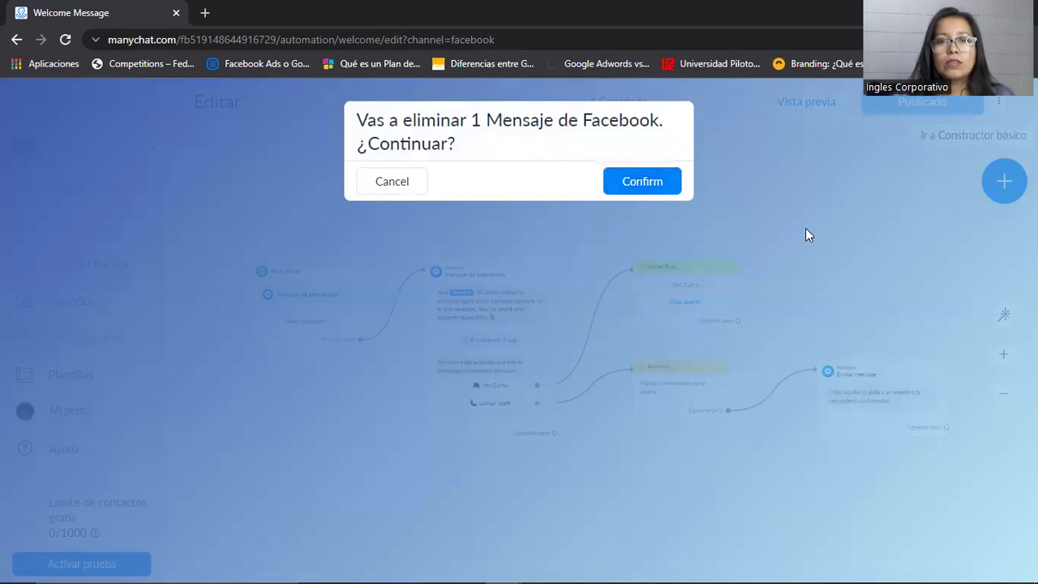
pyautogui.click(376, 185)
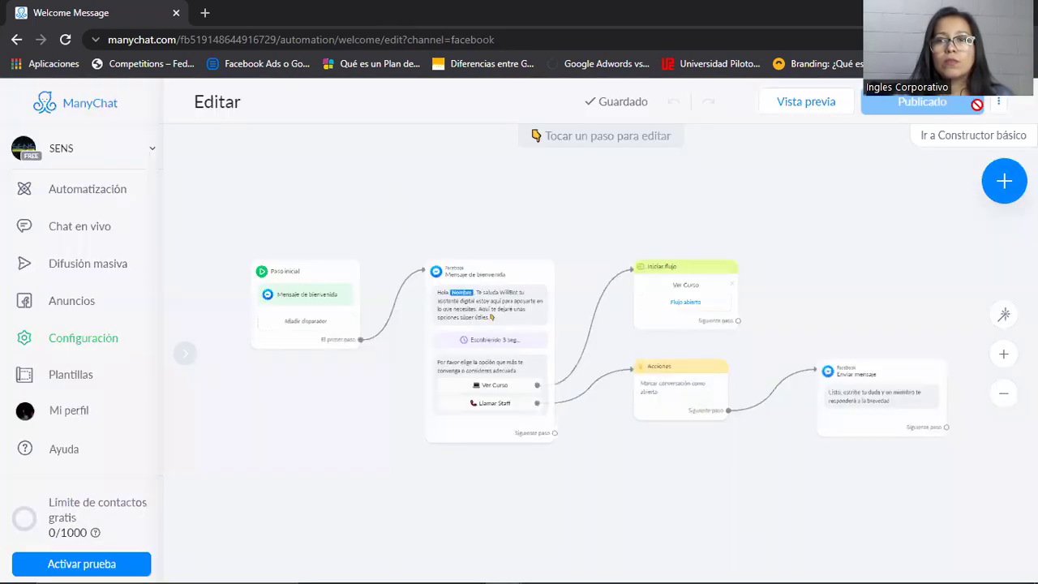
pyautogui.click(1000, 108)
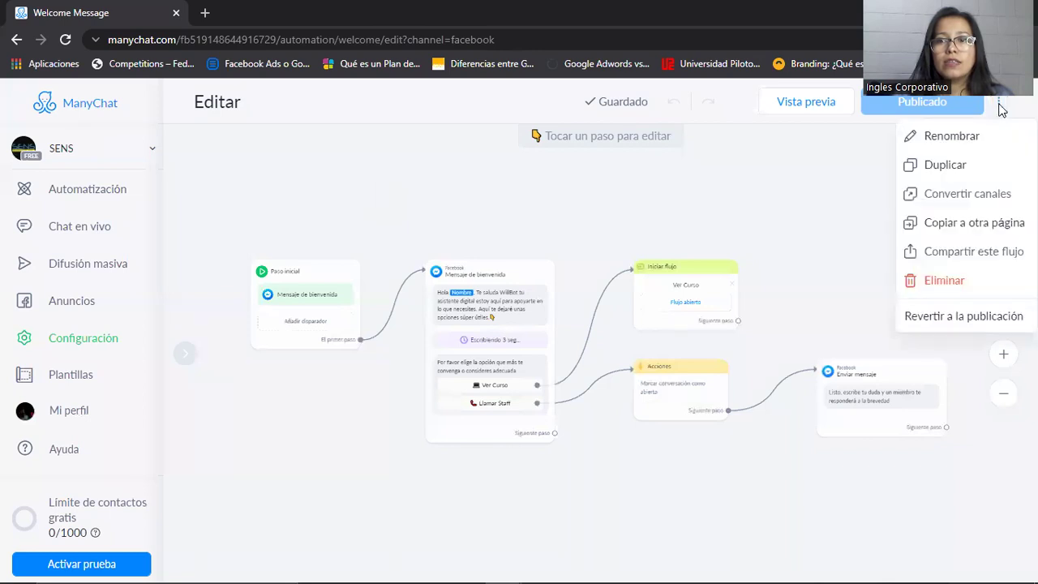
pyautogui.click(929, 165)
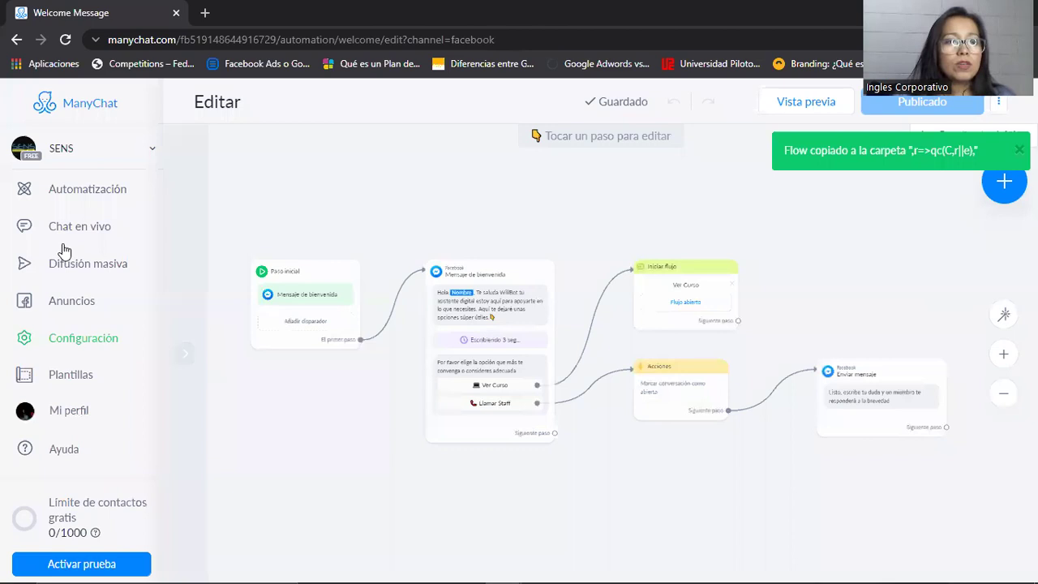
# Find Welcome Message copy among the flows in Automatización and open it for editing
pyautogui.click(81, 197)
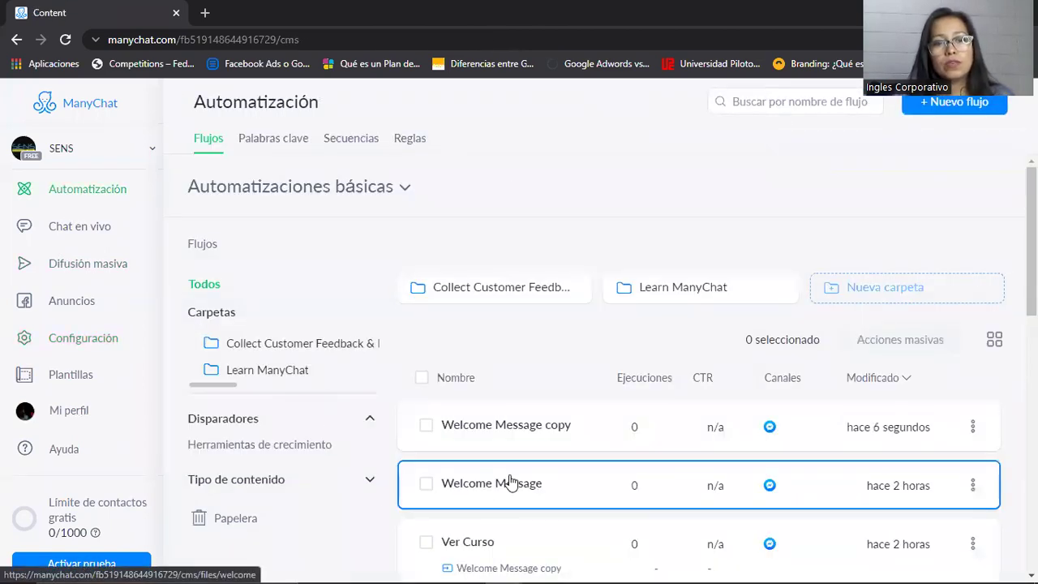
pyautogui.scroll(-2, 649, 389)
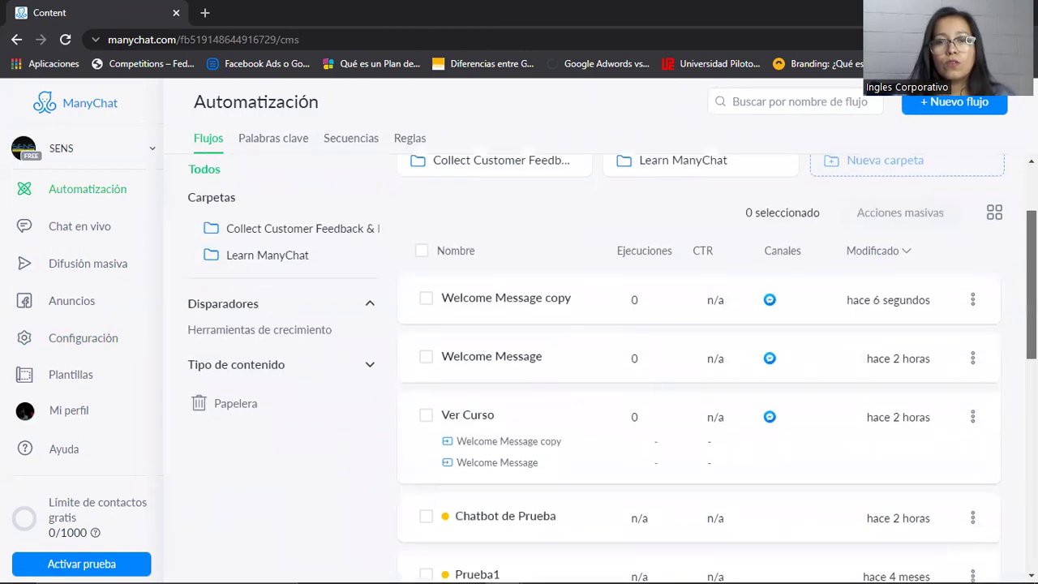
pyautogui.click(538, 315)
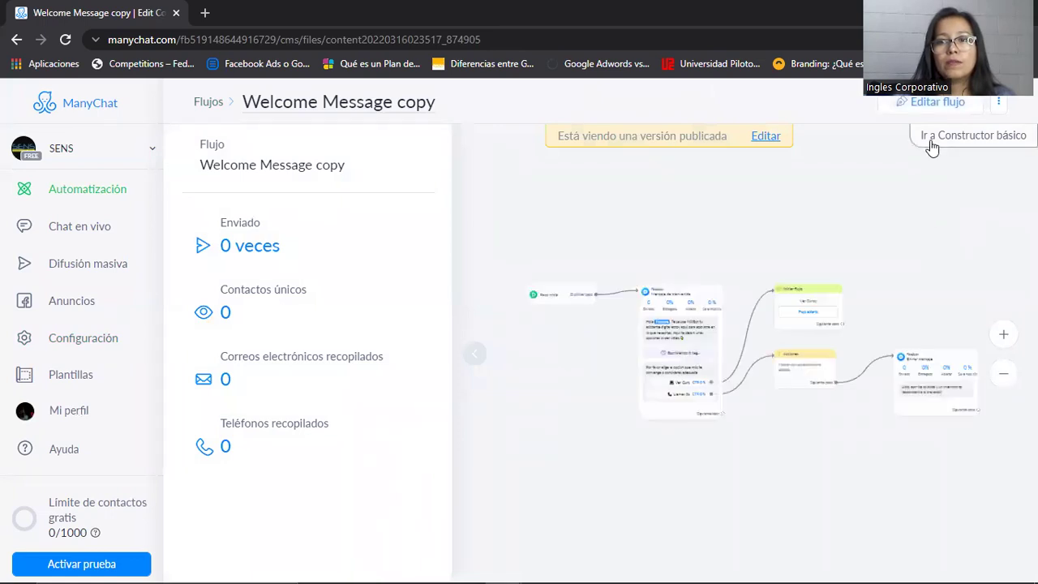
pyautogui.click(938, 102)
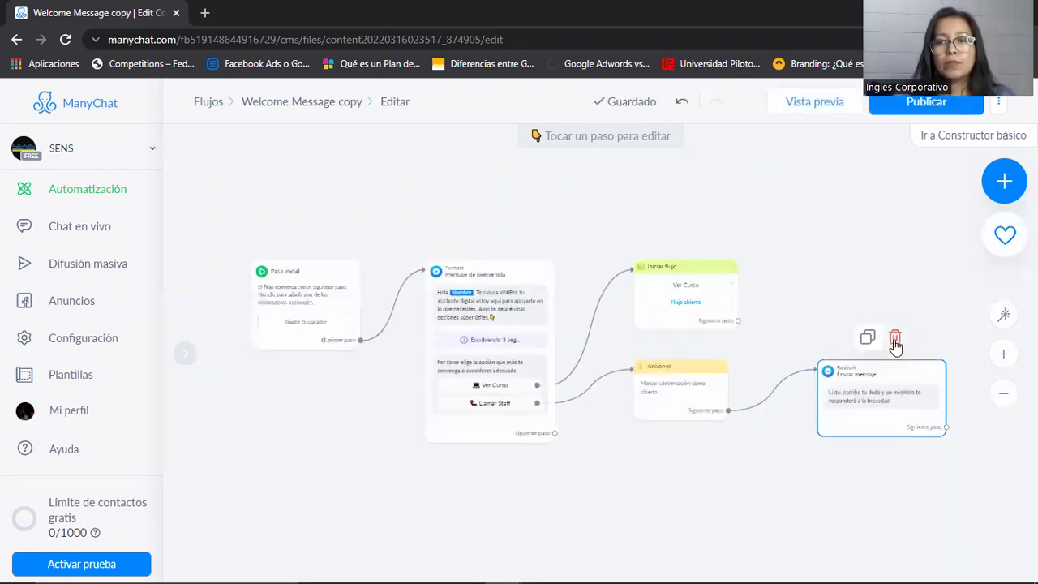
# Delete the Enviar mensaje, Acciones and Iniciar flujo steps from the Welcome Message copy flow
pyautogui.click(895, 337)
pyautogui.click(639, 186)
pyautogui.moveTo(695, 371)
pyautogui.click(692, 341)
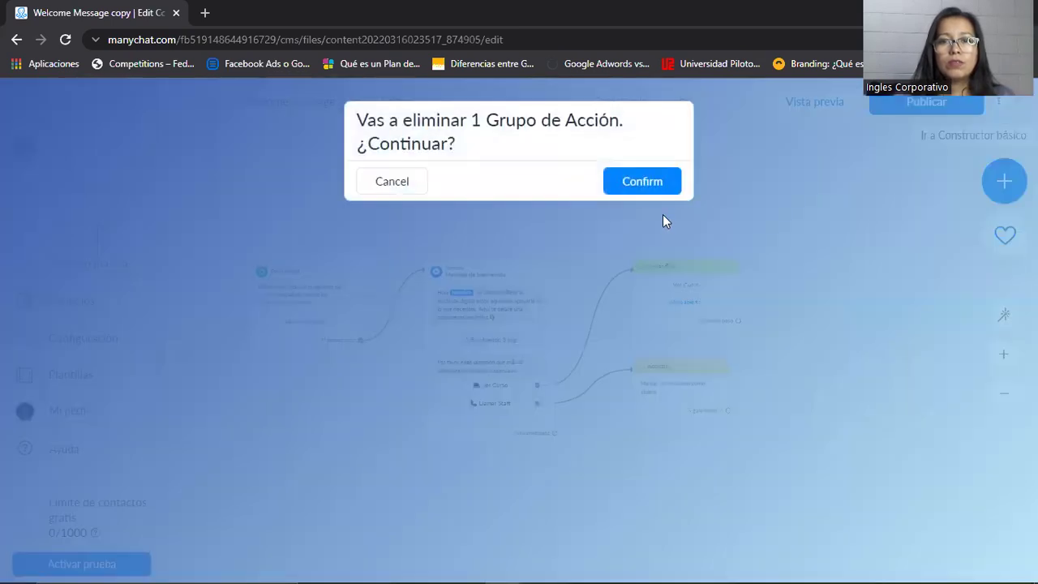
pyautogui.click(653, 184)
pyautogui.moveTo(703, 288)
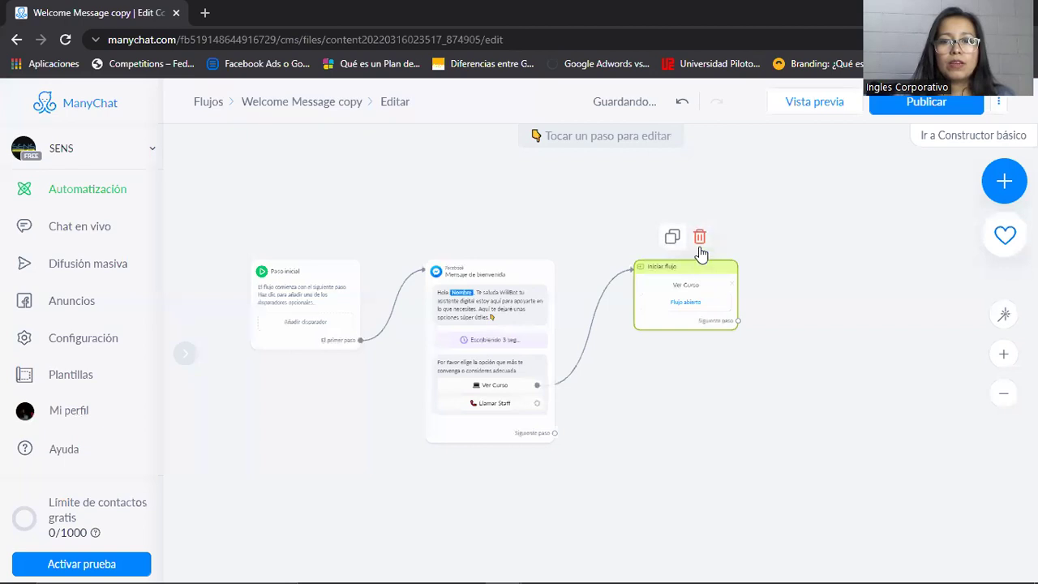
pyautogui.click(699, 238)
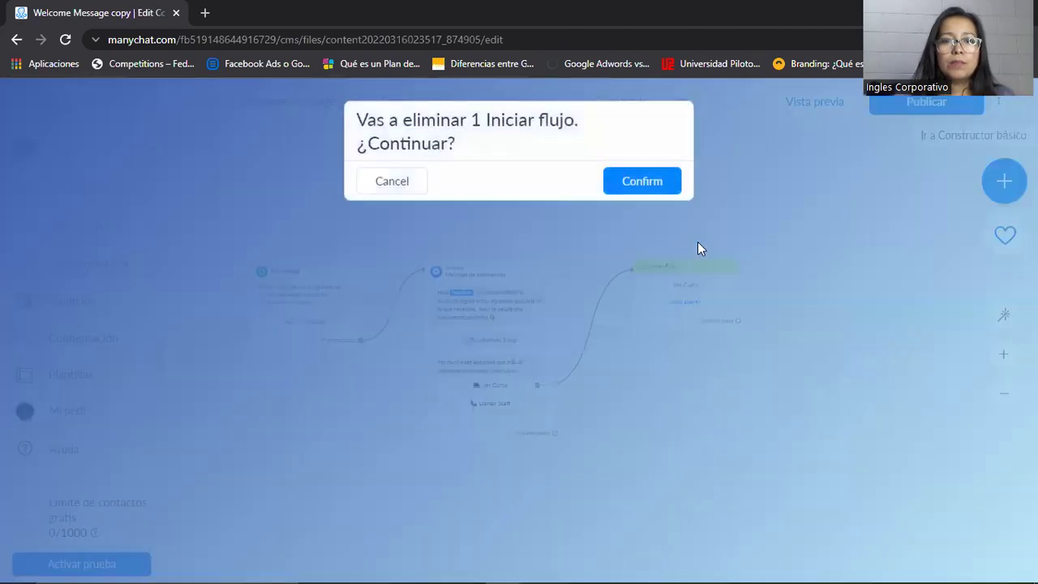
pyautogui.click(640, 190)
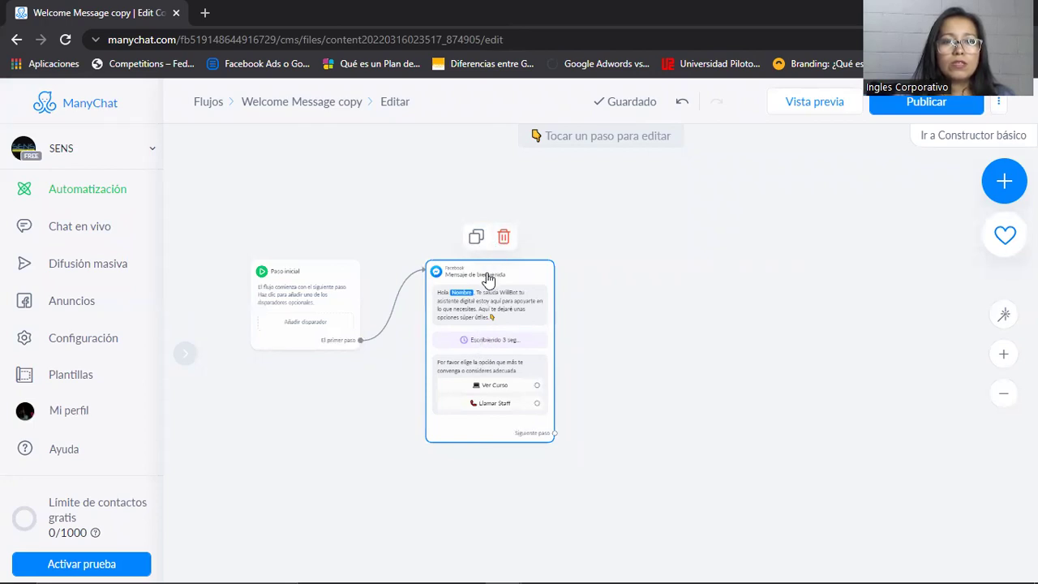
# Try linking Paso inicial to a new Messenger message placed above the welcome message, and remove that new message
pyautogui.click(482, 307)
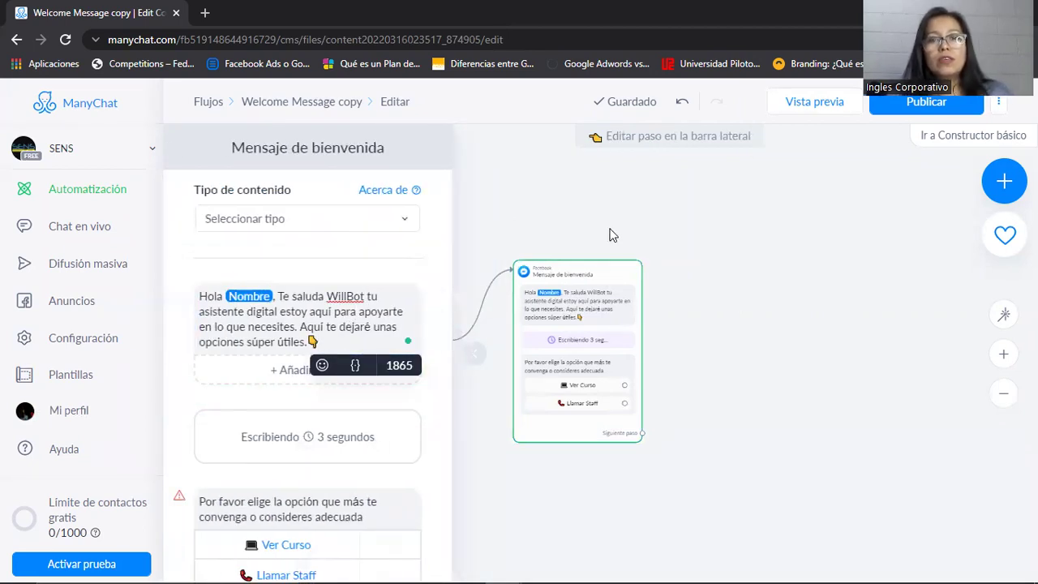
pyautogui.click(734, 243)
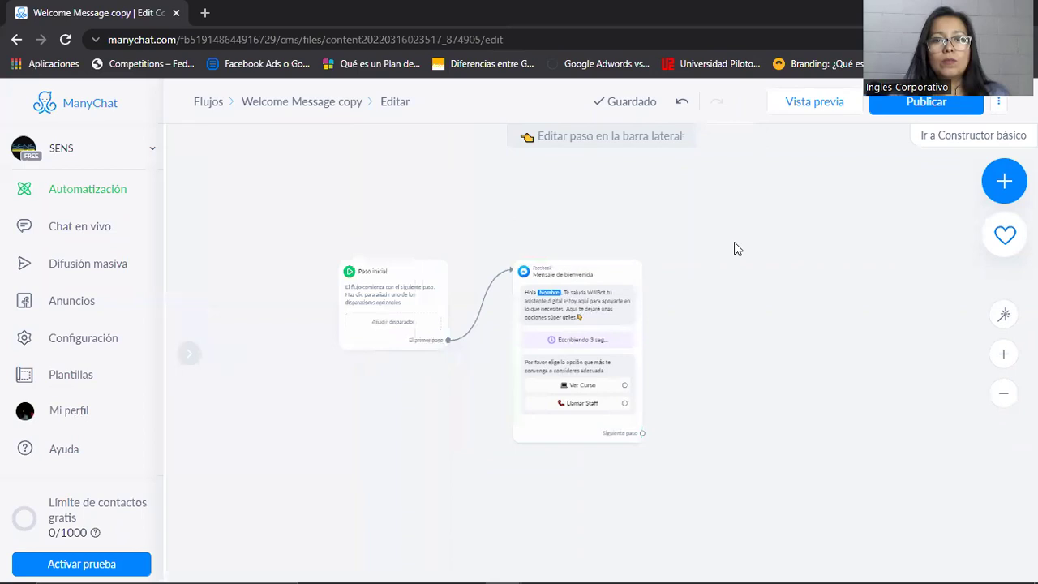
pyautogui.click(445, 340)
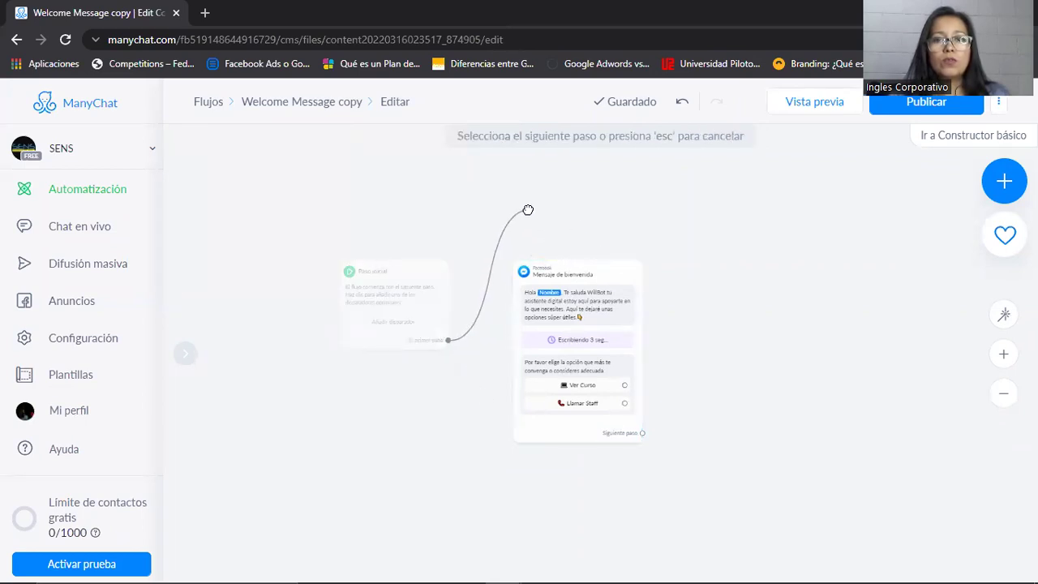
pyautogui.click(528, 212)
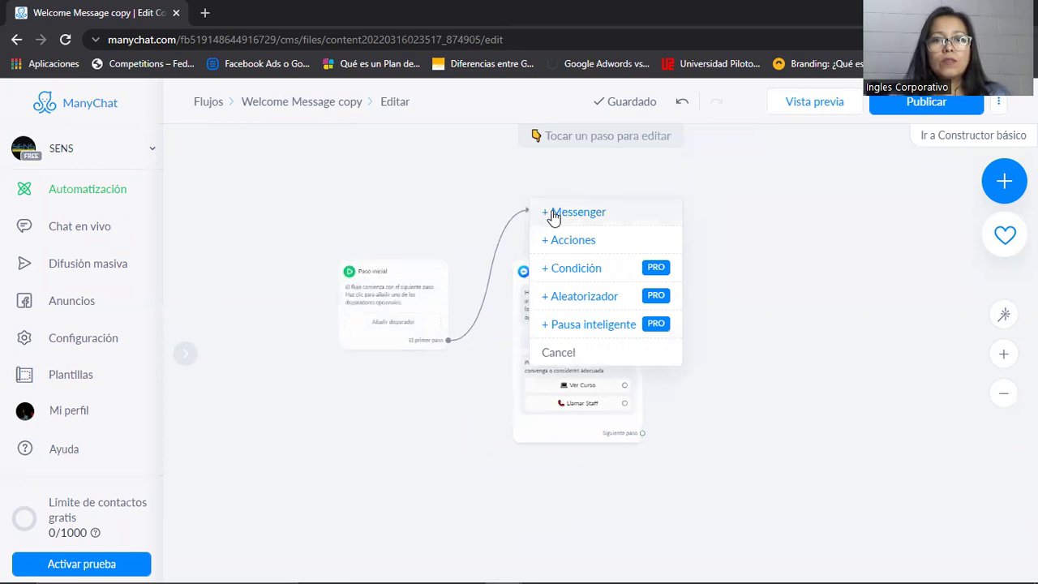
pyautogui.click(552, 213)
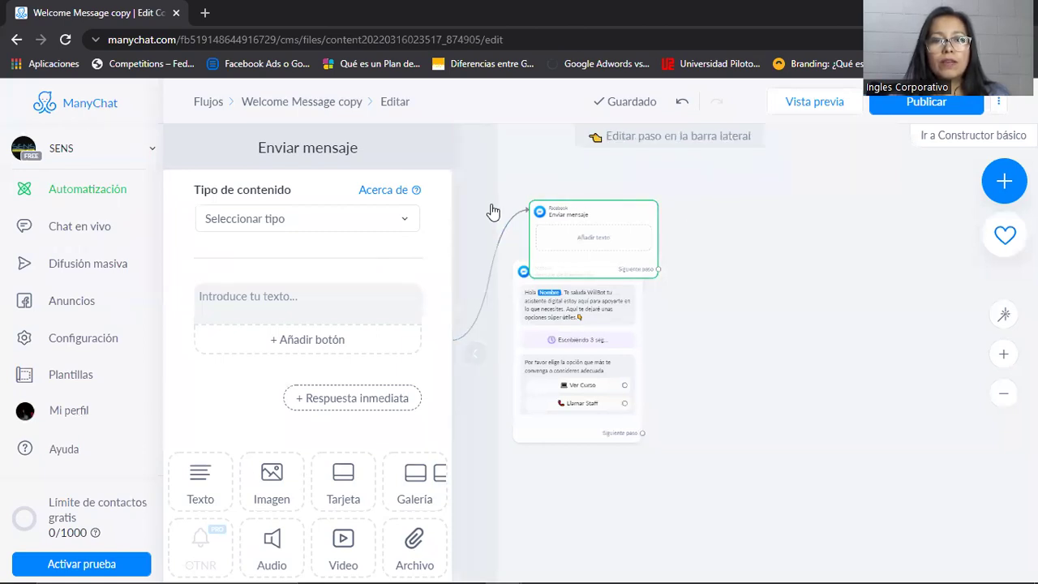
pyautogui.click(609, 178)
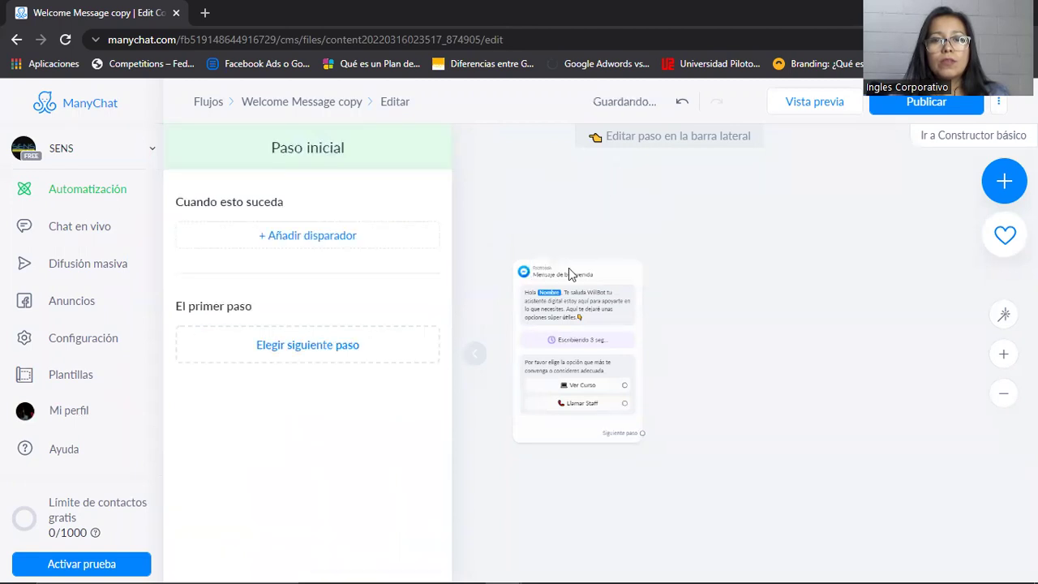
# Connect El primer paso of Paso inicial to the Mensaje de bienvenida step
pyautogui.click(670, 270)
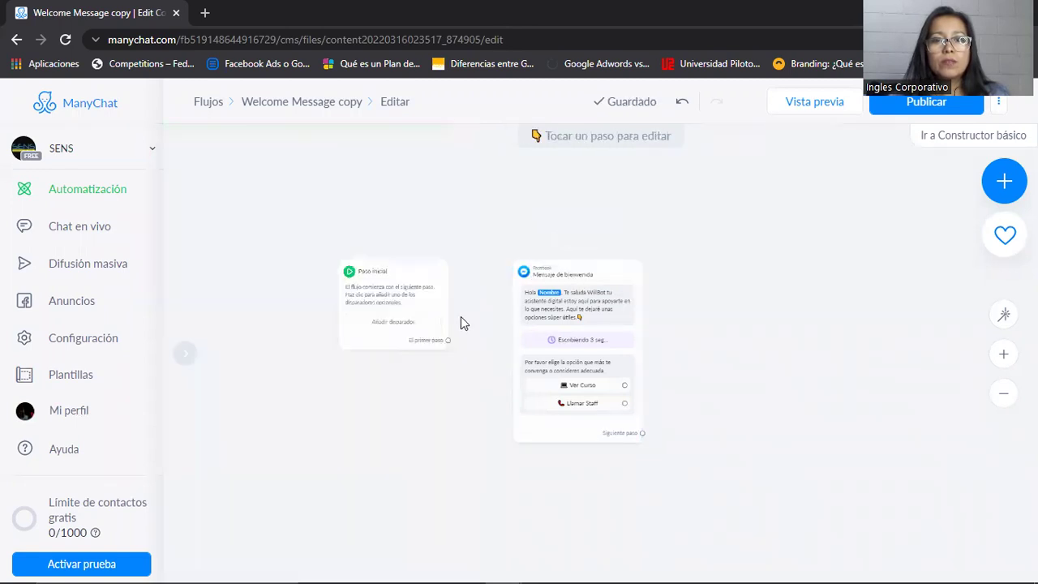
pyautogui.click(1004, 354)
pyautogui.click(1004, 357)
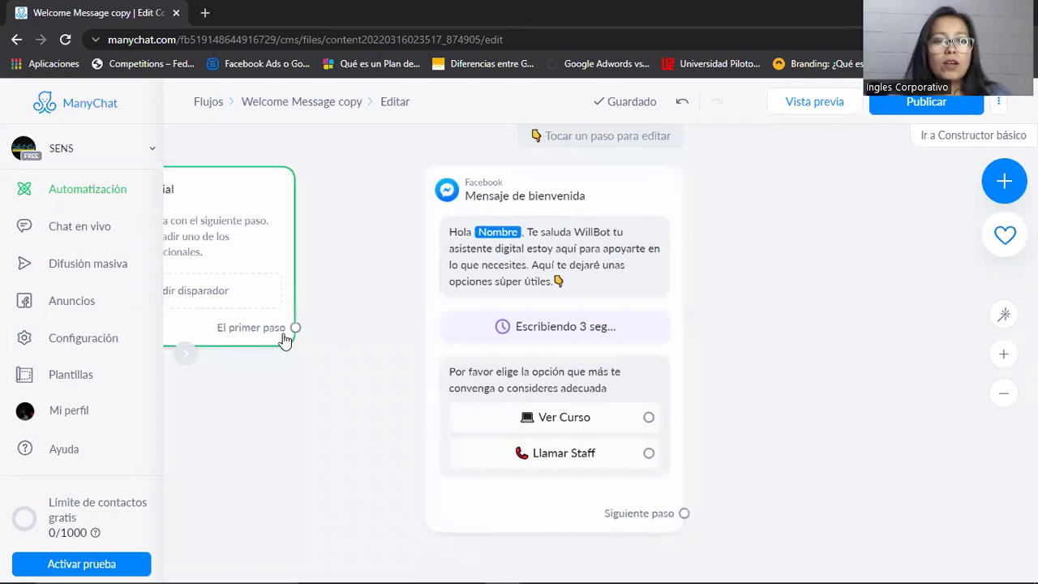
pyautogui.moveTo(296, 328); pyautogui.dragTo(428, 199)
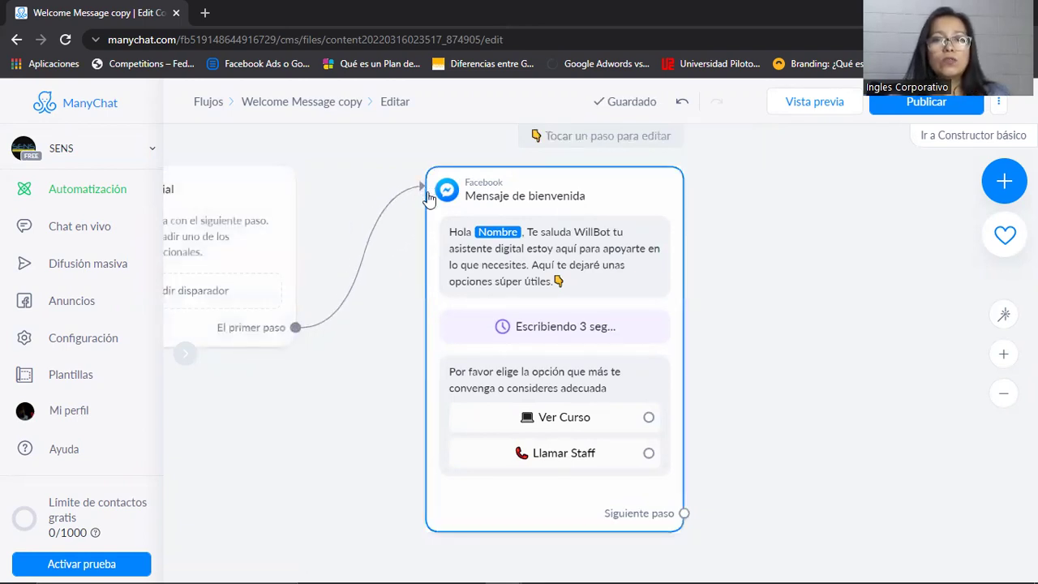
pyautogui.scroll(3, 265, 359)
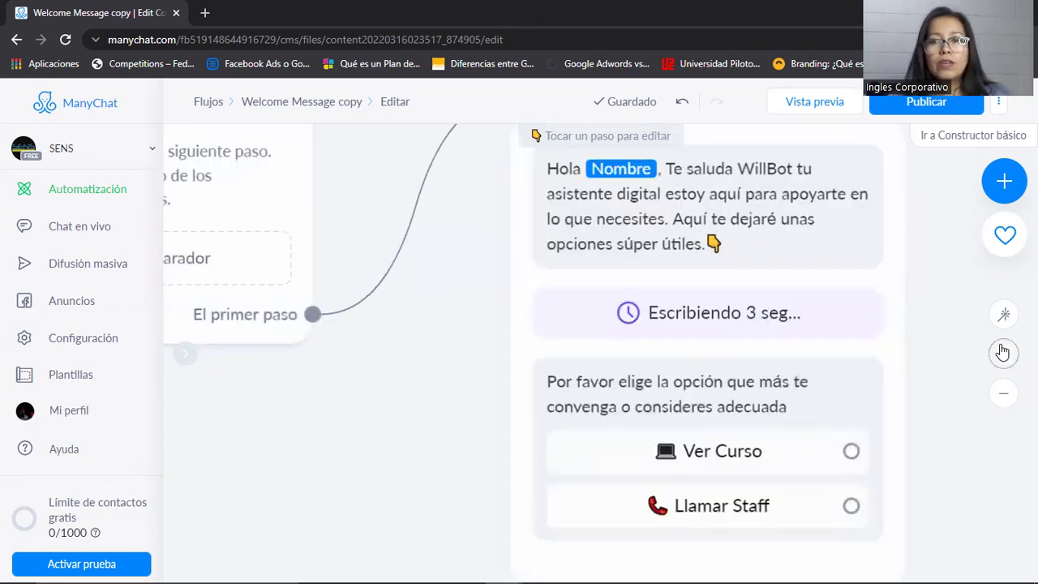
pyautogui.click(1003, 393)
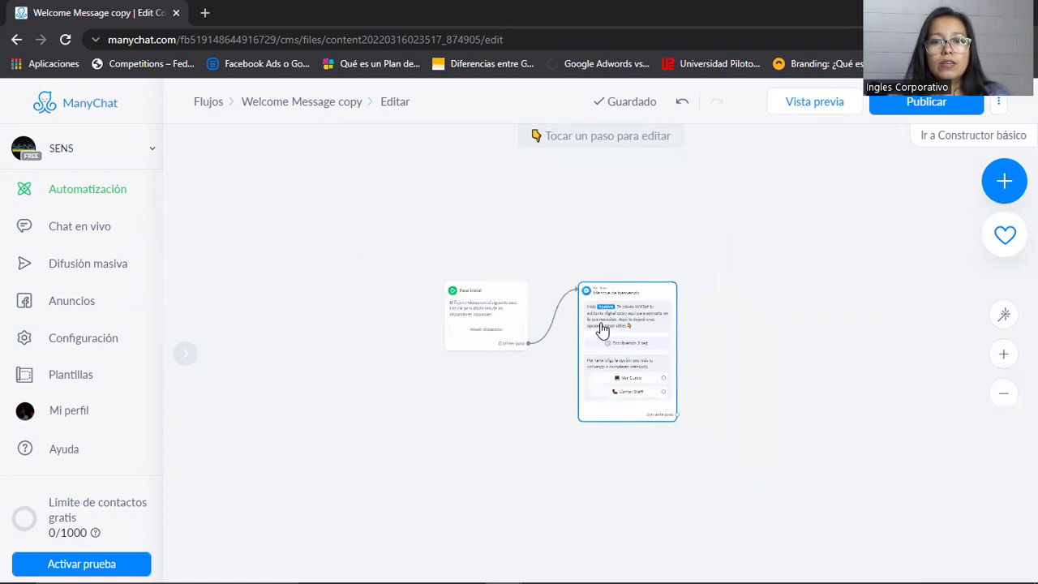
pyautogui.click(1003, 353)
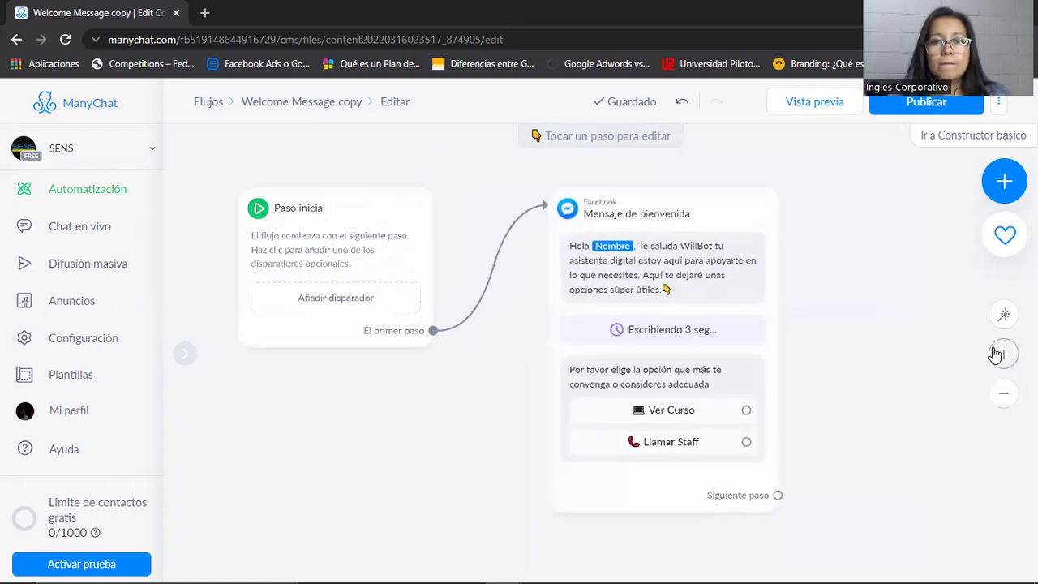
pyautogui.click(997, 355)
pyautogui.click(1005, 396)
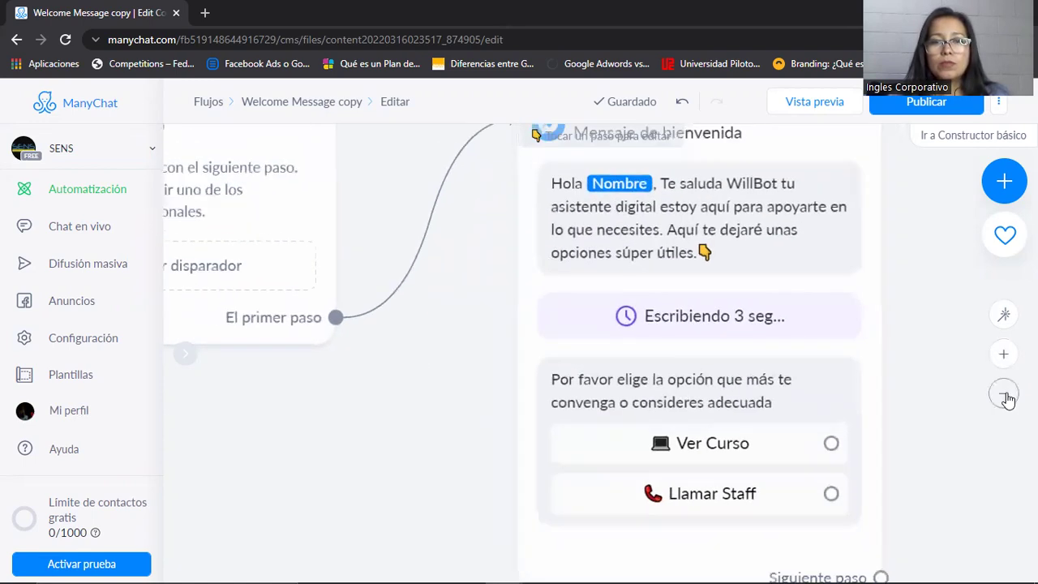
pyautogui.click(1006, 397)
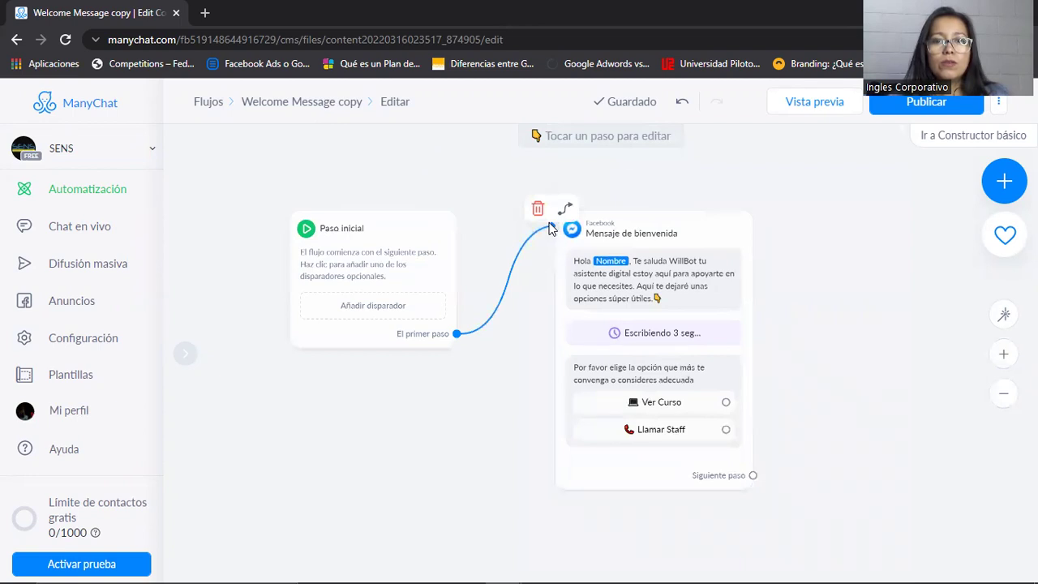
pyautogui.click(492, 309)
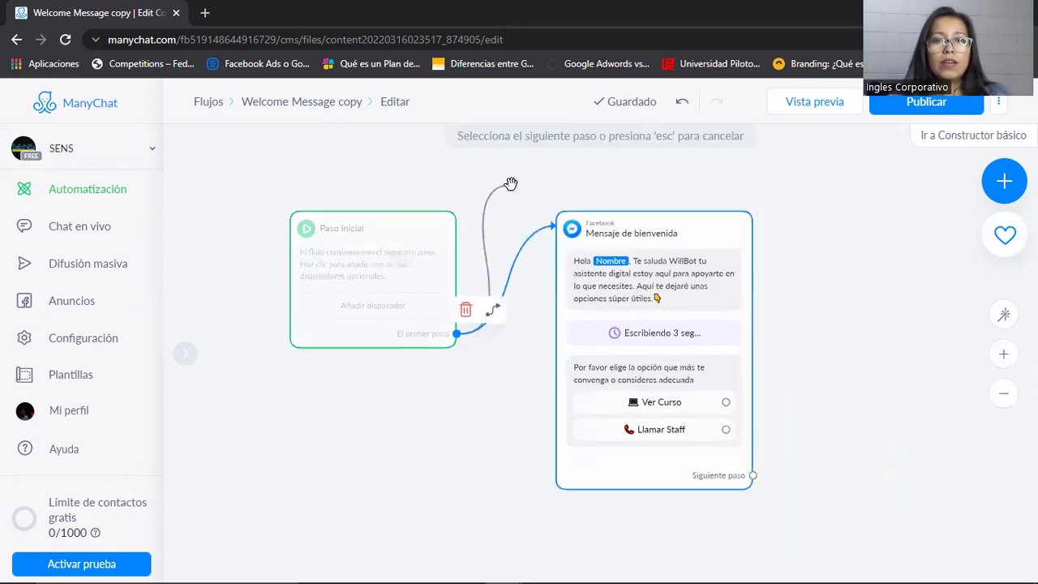
pyautogui.click(511, 184)
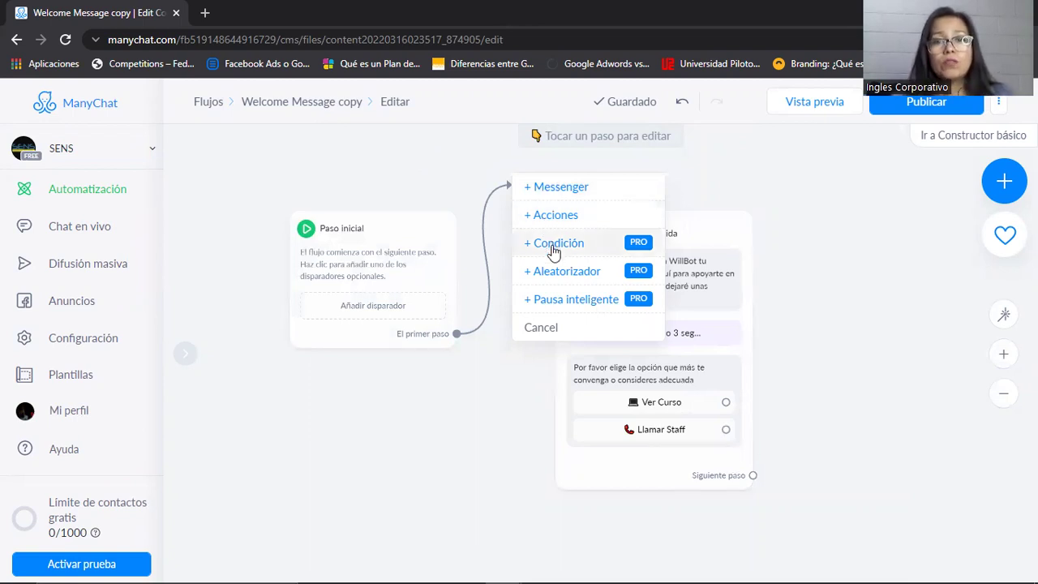
pyautogui.click(534, 329)
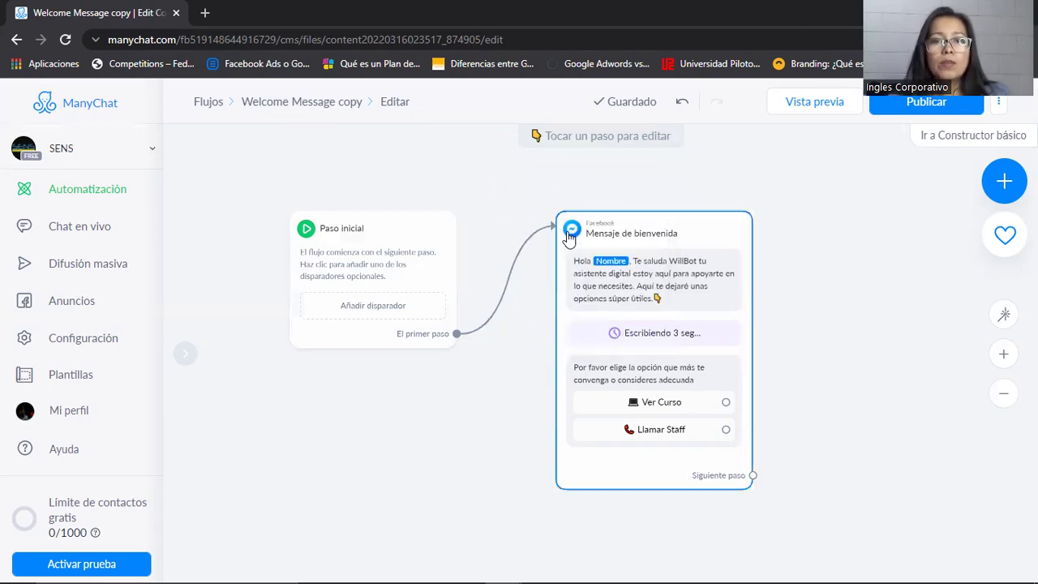
# Open the Mensaje de bienvenida step for editing and remove the pointing-hand emoji from the end of its greeting text
pyautogui.click(679, 297)
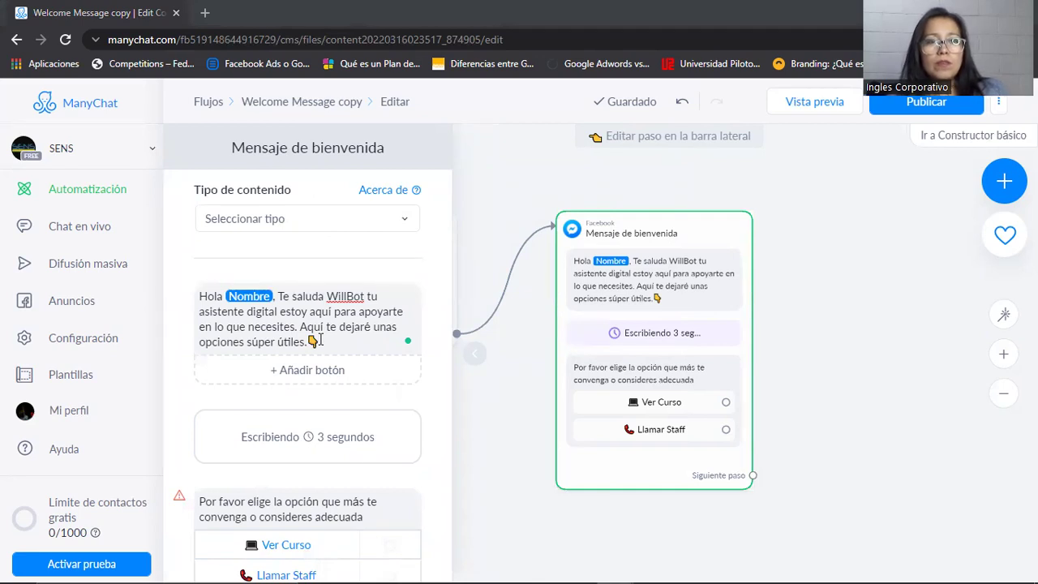
pyautogui.click(320, 341)
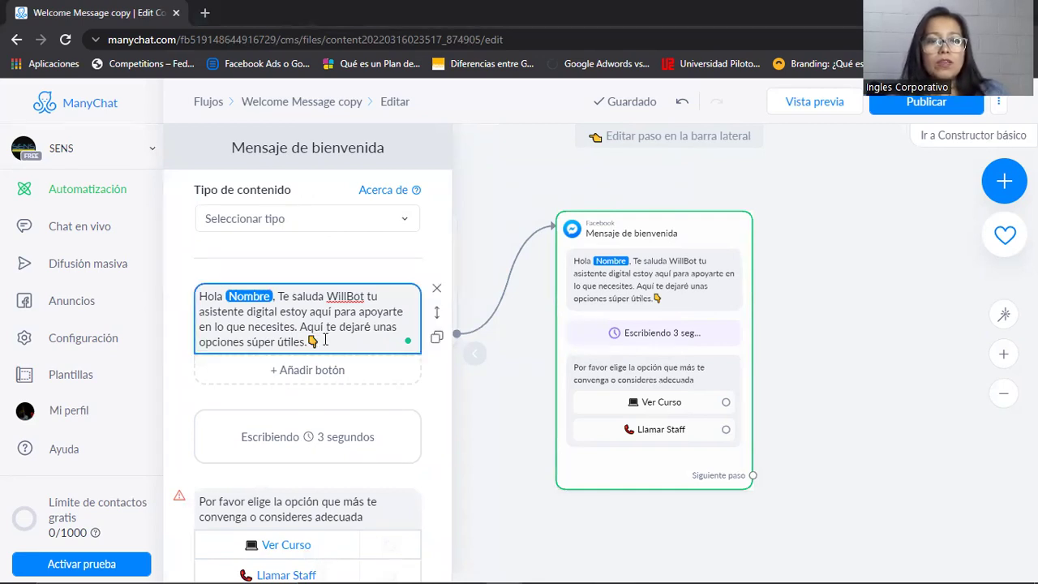
pyautogui.moveTo(321, 341); pyautogui.dragTo(197, 302)
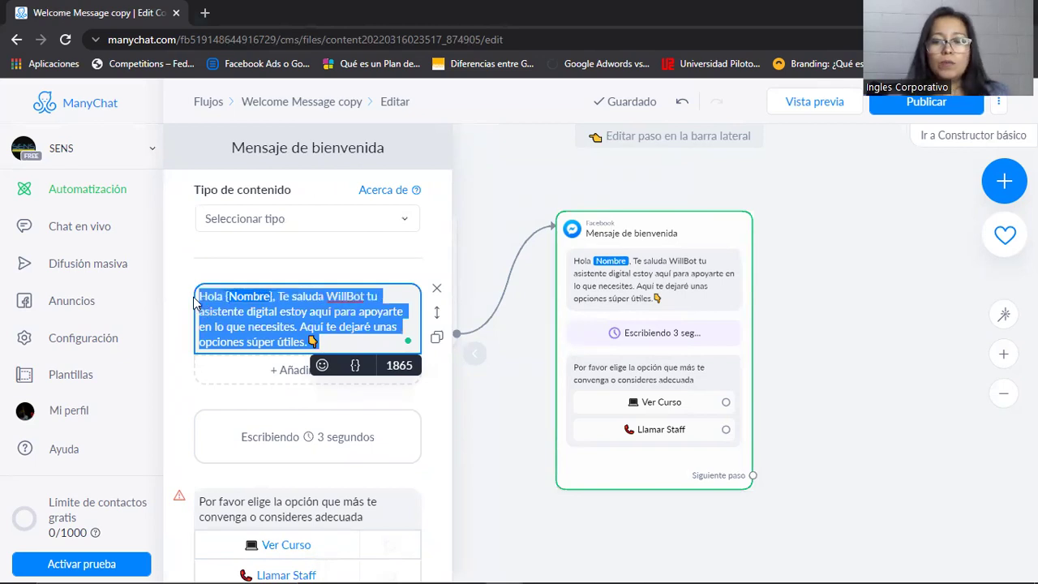
pyautogui.press('BackSpace')
pyautogui.write('Hola Nombre, Te saluda WillBot tu asistente digital estoy aquí para apoyarte en lo que necesites. Aquí te dejaré unas opciones súper útiles.')
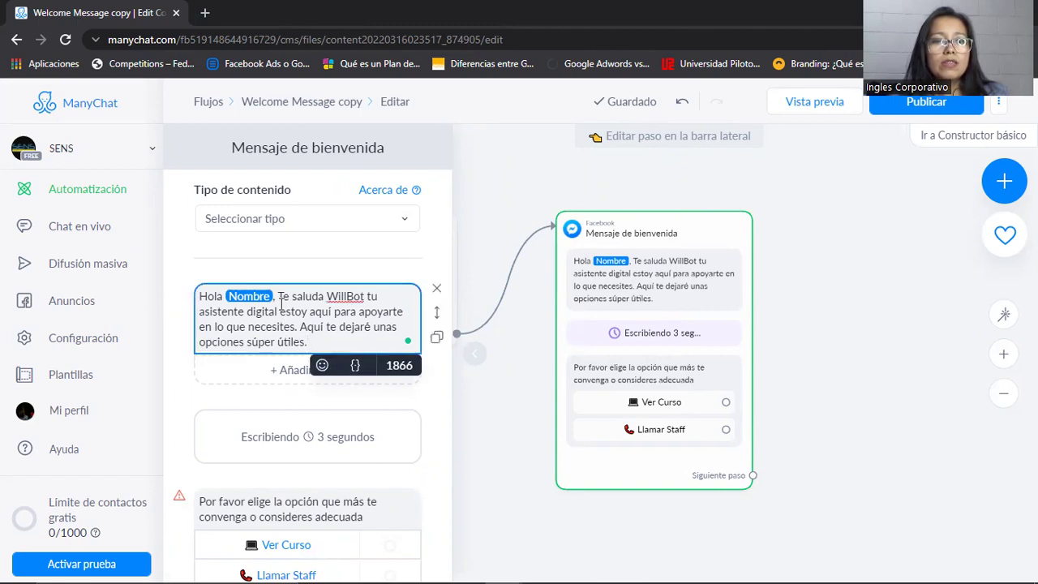
# Delete the Nombre field from the greeting and insert the Nombre system field again after "Hola"
pyautogui.write('¿¿')
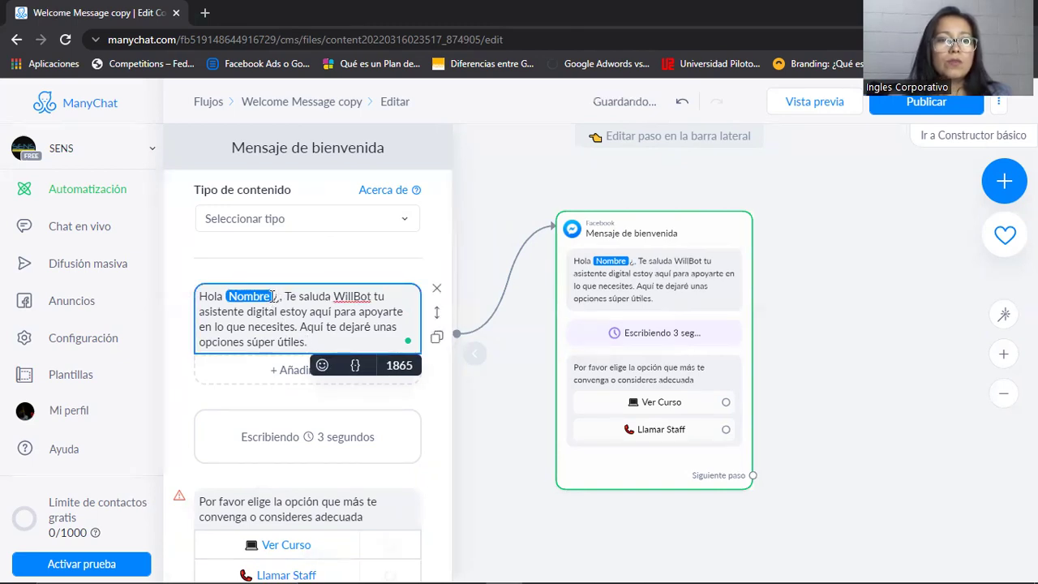
pyautogui.press('BackSpace')
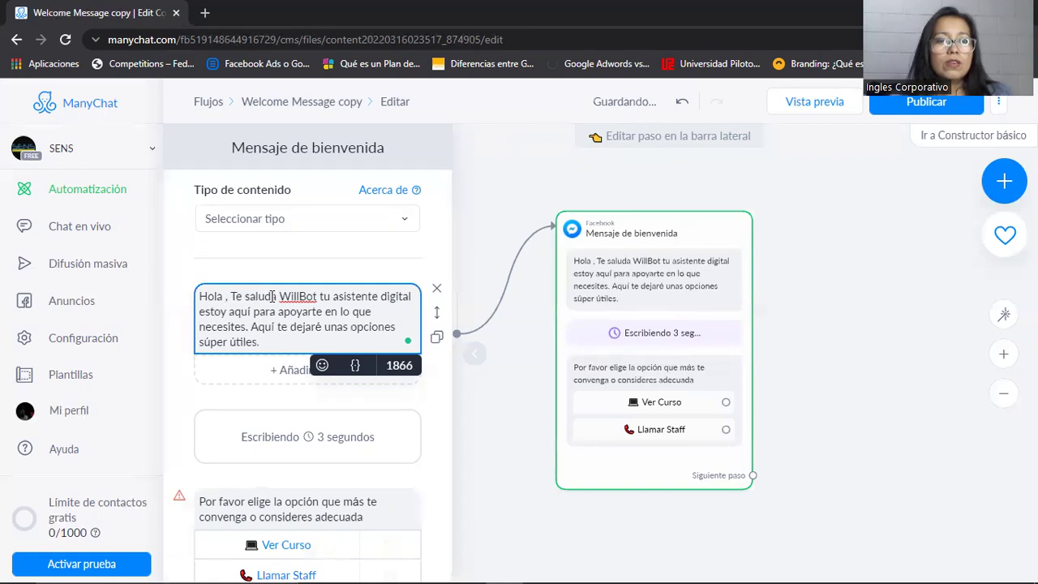
pyautogui.click(353, 365)
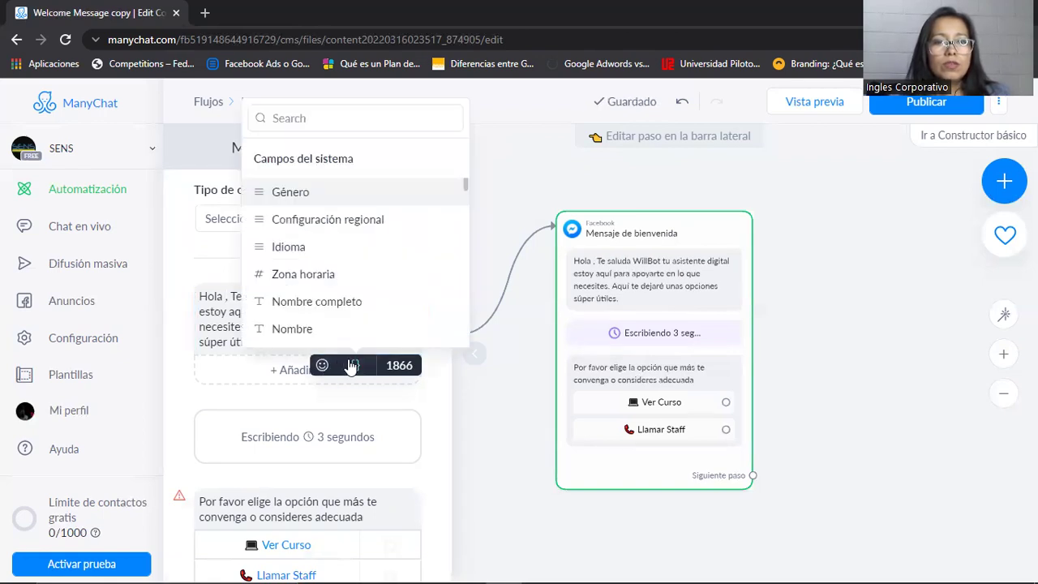
pyautogui.scroll(-1, 340, 276)
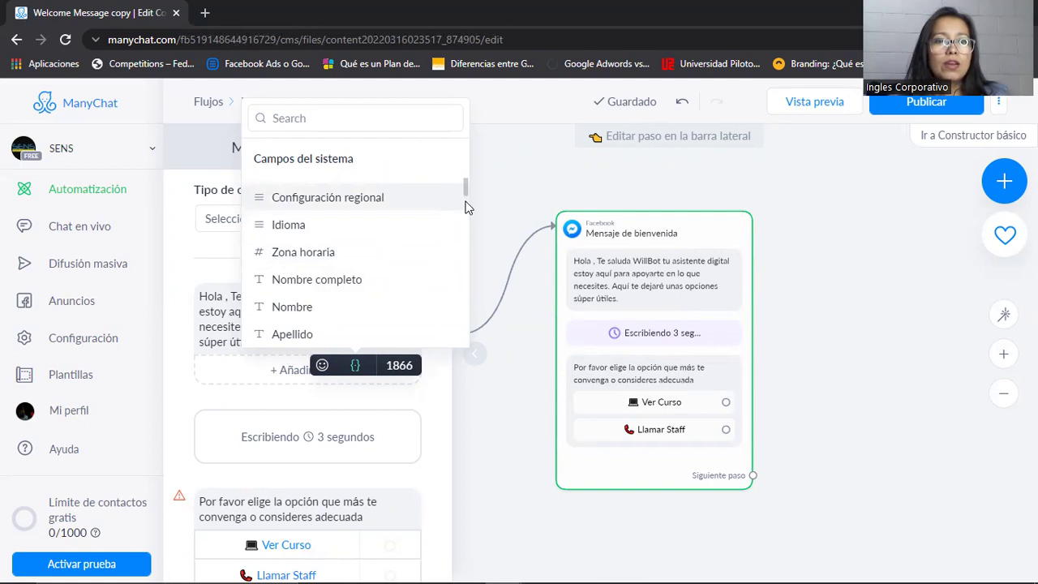
pyautogui.click(292, 308)
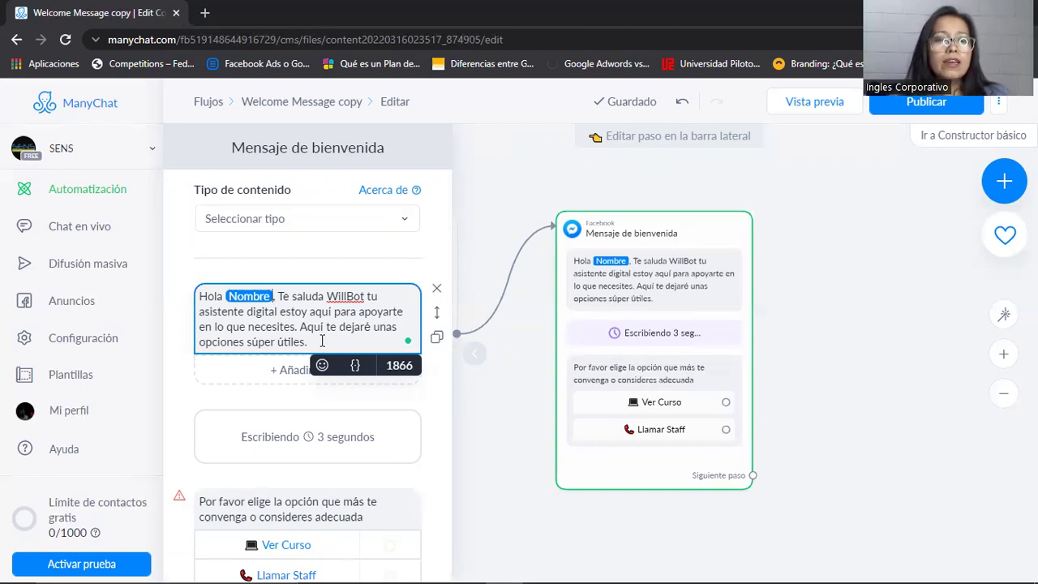
# Replace the greeting's final full stop with the 👇 emoji and delete the Escribiendo delay block below it
pyautogui.press('BackSpace')
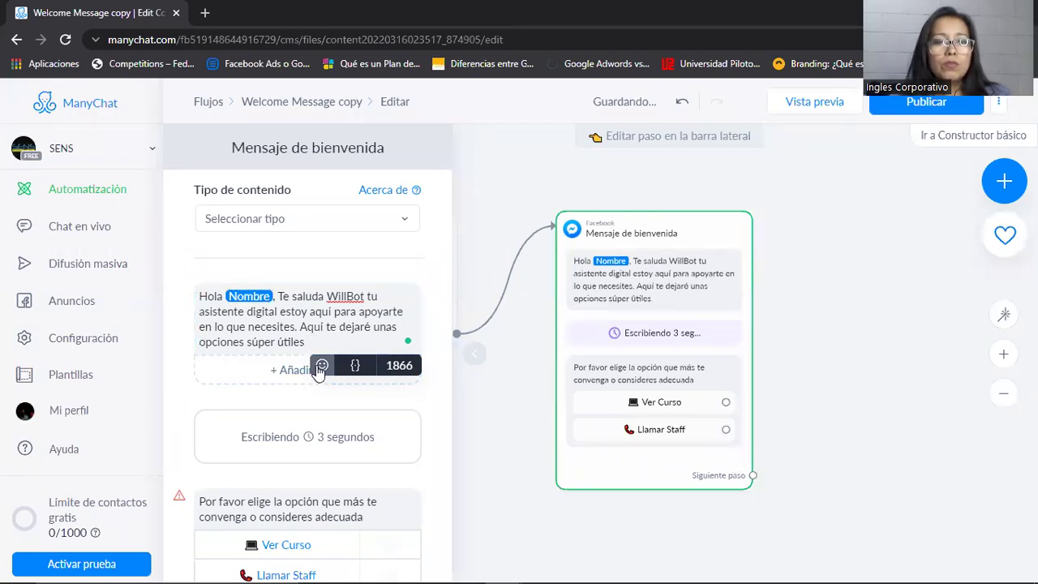
pyautogui.click(321, 366)
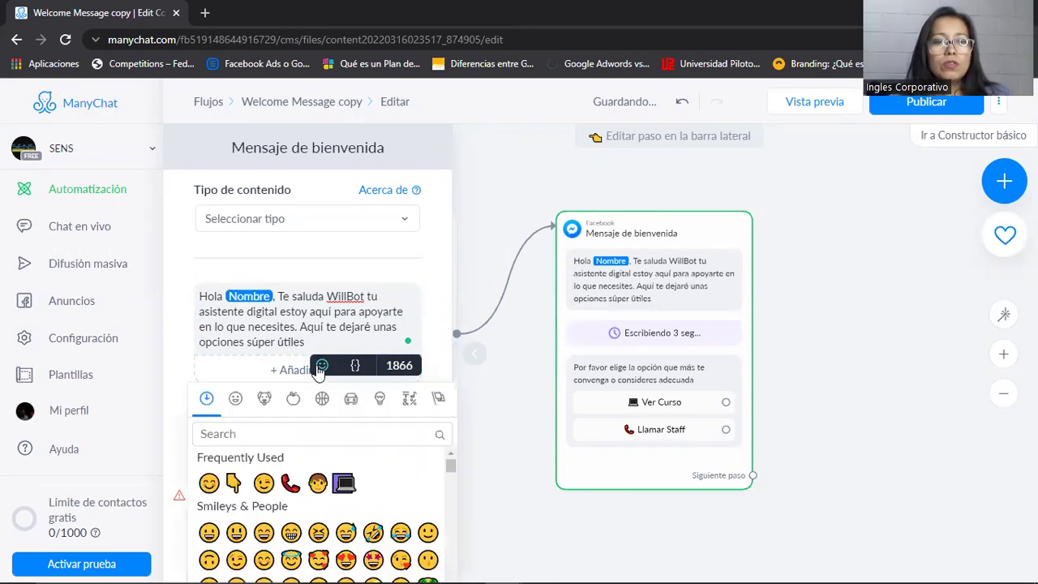
pyautogui.click(233, 483)
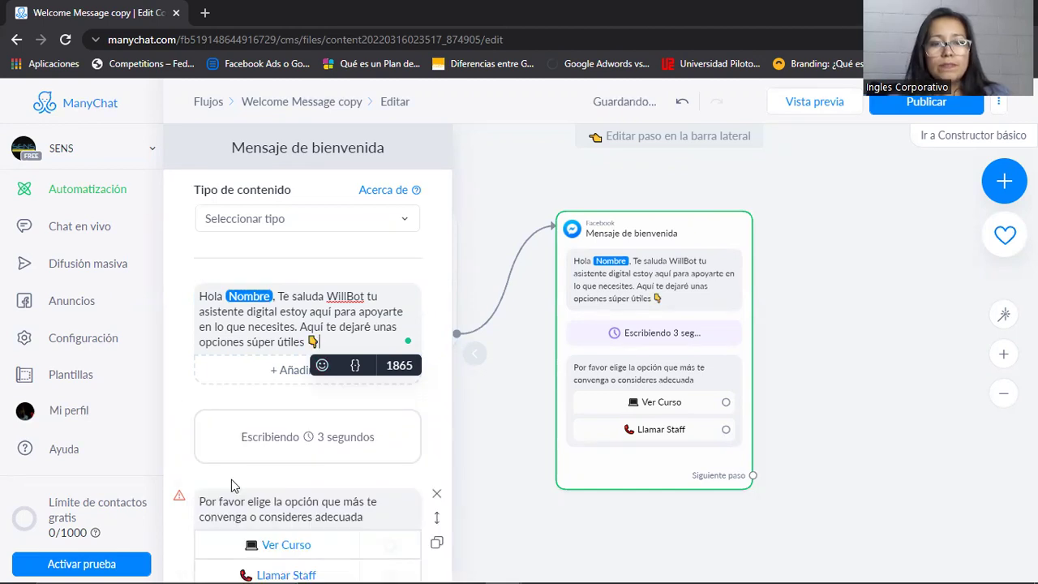
pyautogui.click(436, 417)
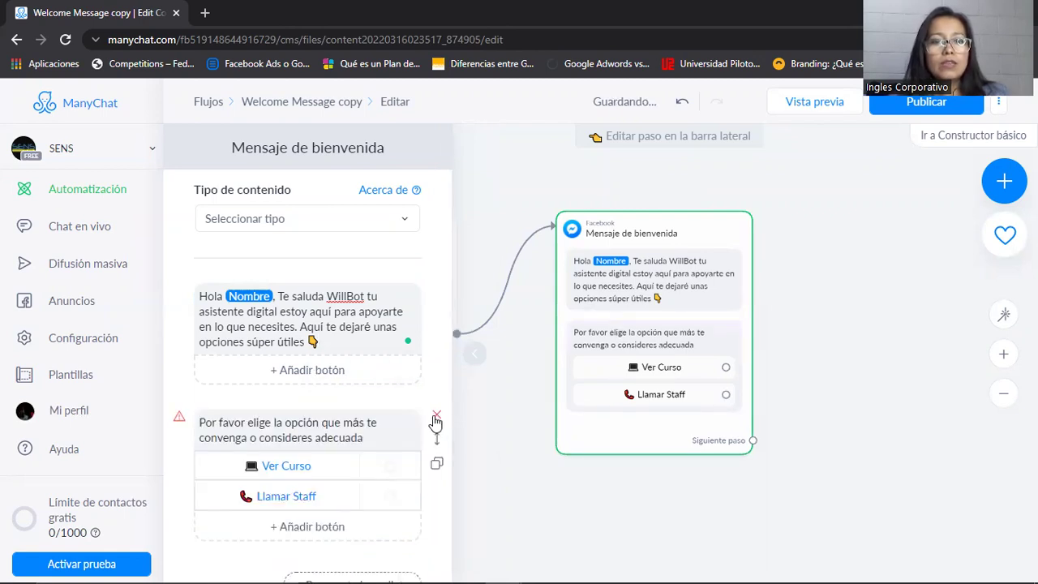
# Try adding a button under the greeting text, and delete it again
pyautogui.click(370, 382)
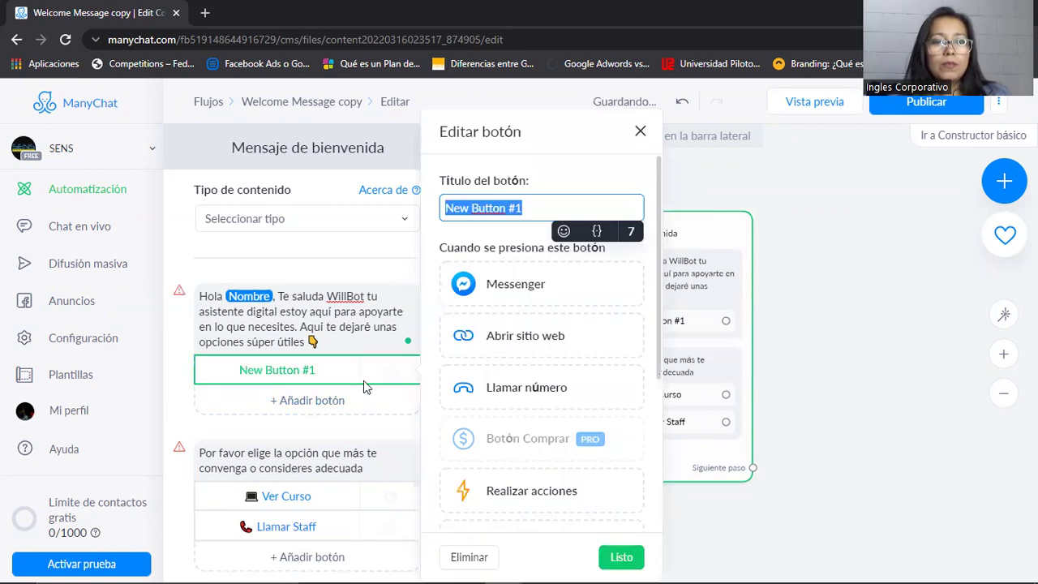
pyautogui.click(640, 131)
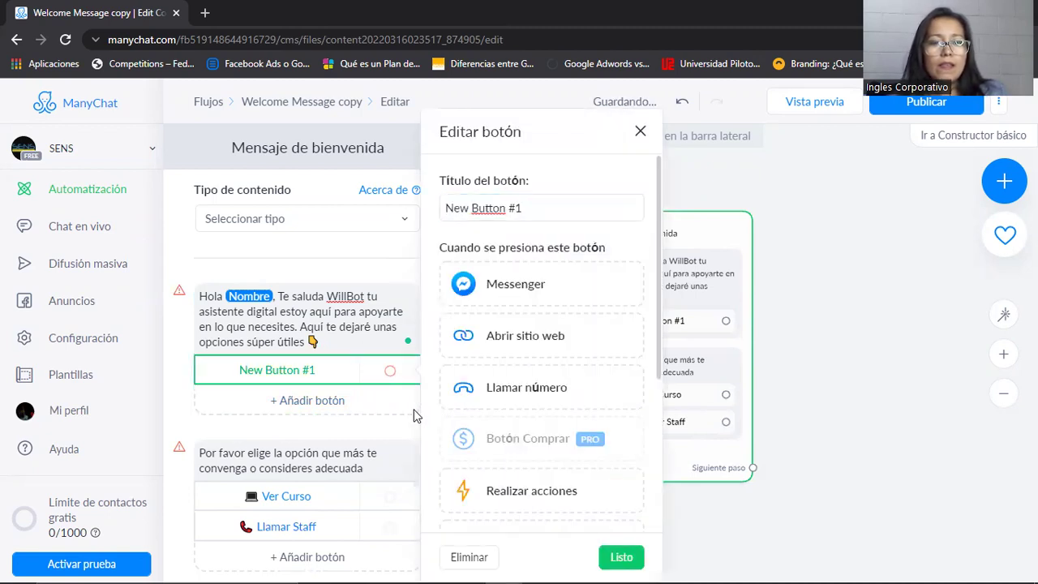
pyautogui.click(408, 425)
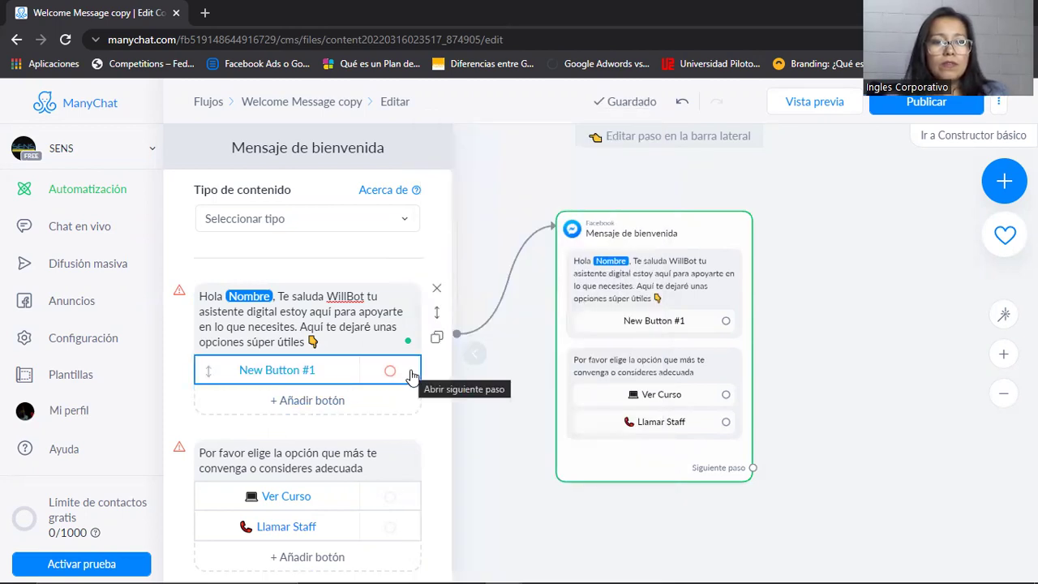
pyautogui.click(411, 374)
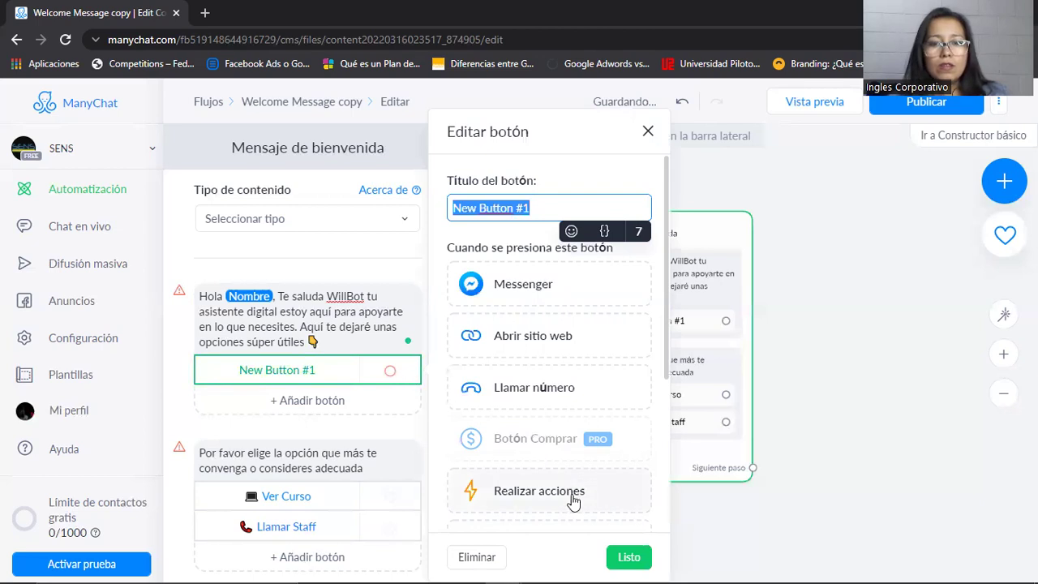
pyautogui.click(477, 557)
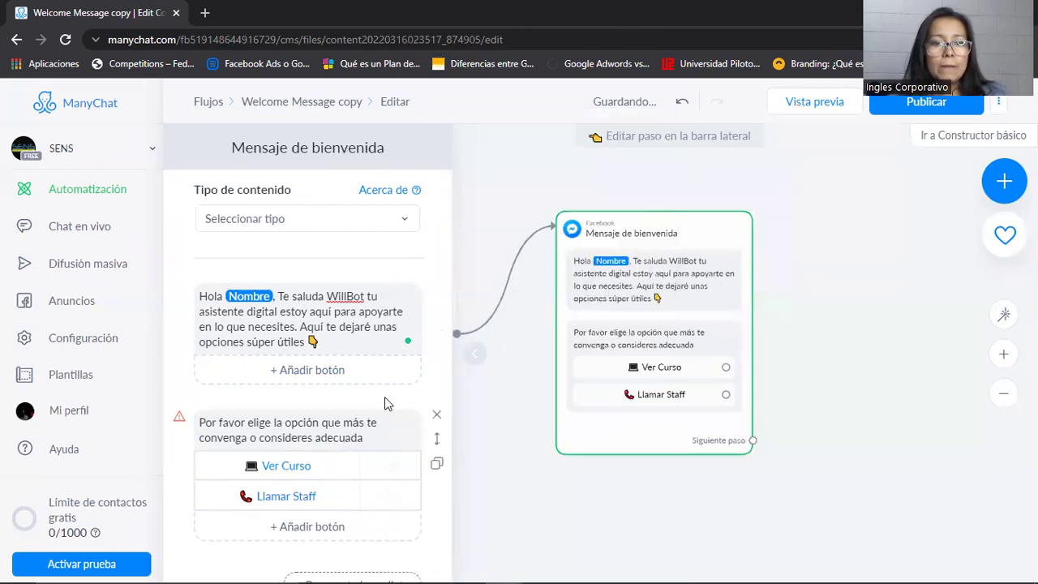
pyautogui.hotkey('ctrl', 'z')
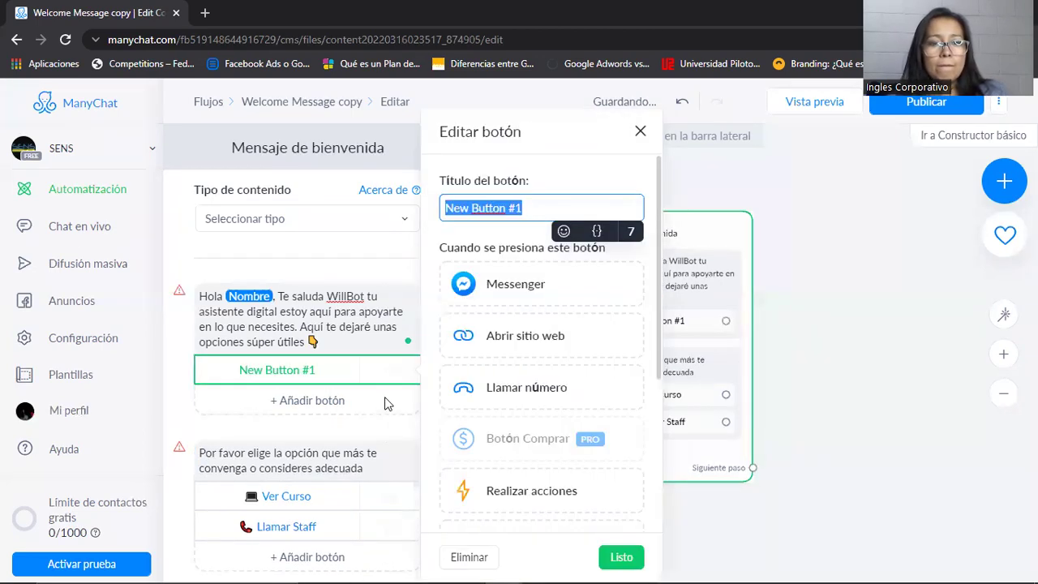
pyautogui.click(469, 557)
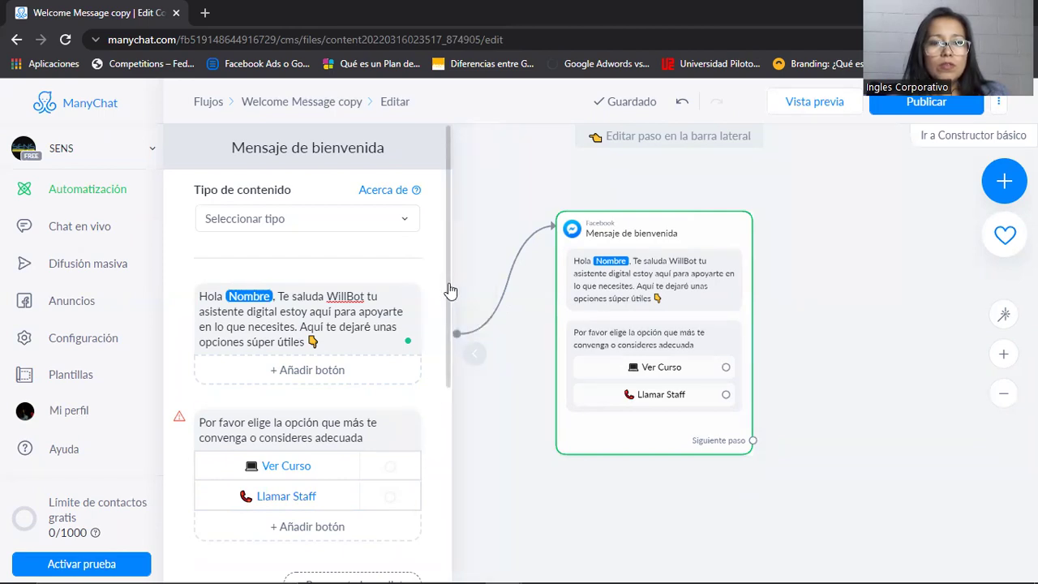
# Add a 3-second Escribiendo delay block and place it between the greeting text and the "Por favor elige la opción" message
pyautogui.scroll(-3, 434, 434)
pyautogui.scroll(2, 432, 418)
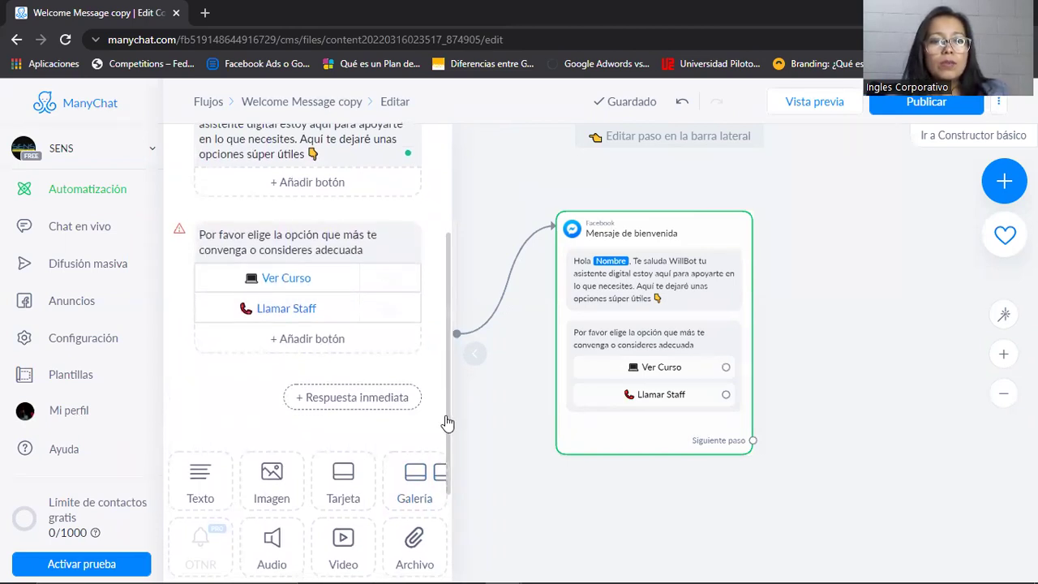
pyautogui.scroll(-2, 450, 423)
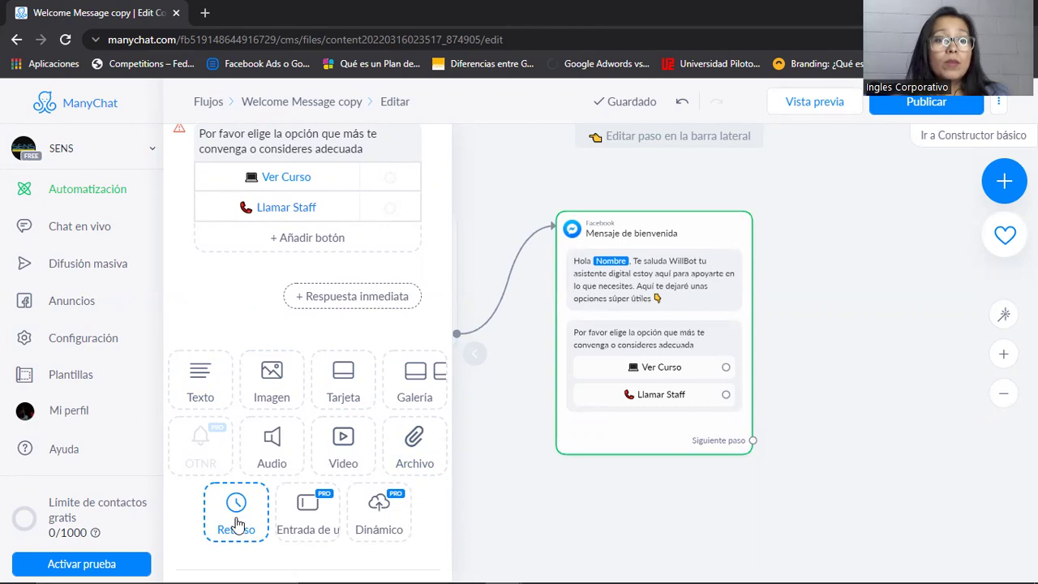
pyautogui.click(236, 523)
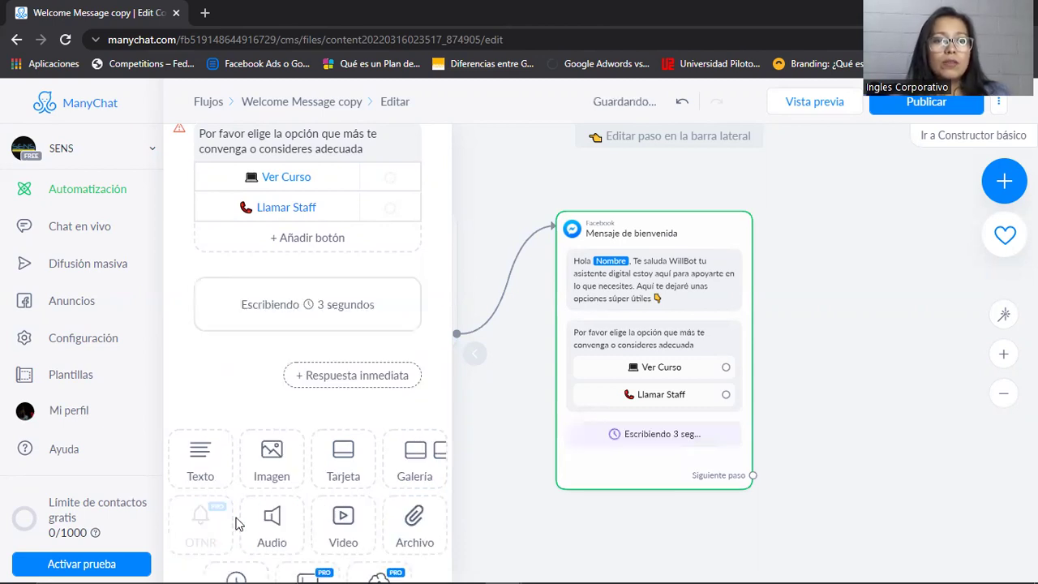
pyautogui.moveTo(373, 306); pyautogui.dragTo(365, 254)
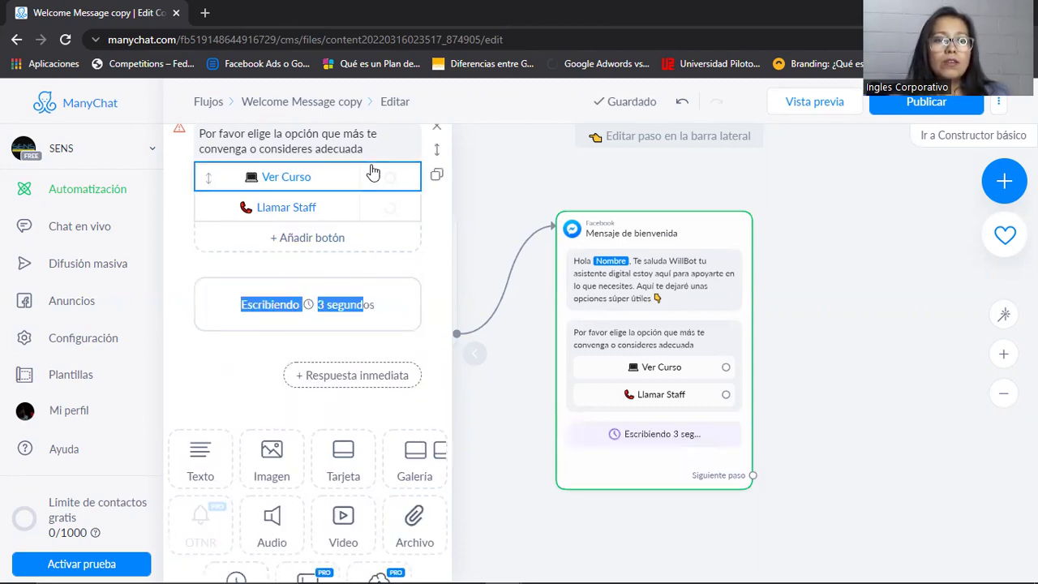
pyautogui.moveTo(436, 301); pyautogui.dragTo(403, 421)
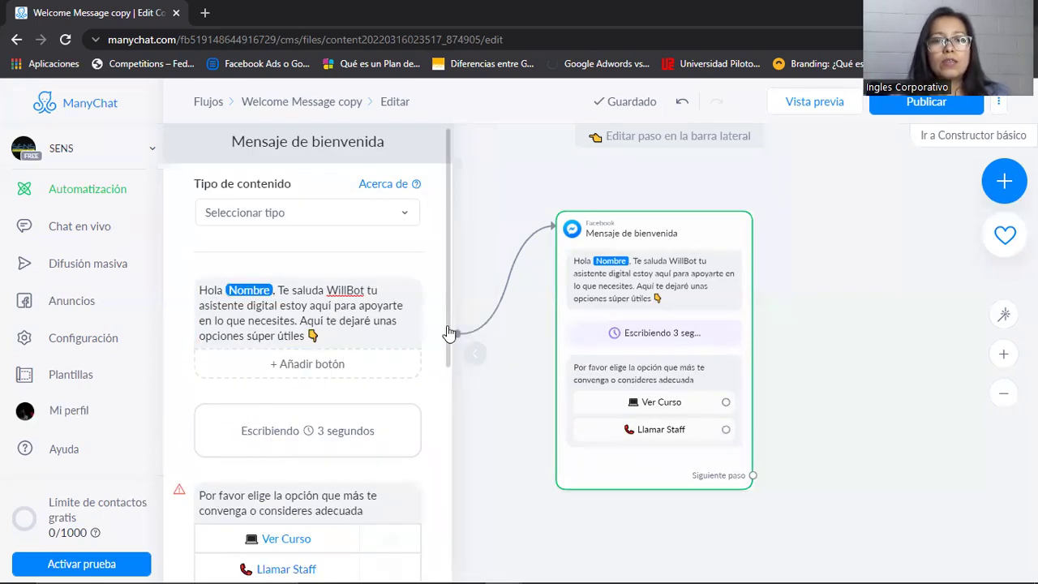
# Try adding an empty text block above the "Por favor elige la opción" message, and delete it again
pyautogui.scroll(-1, 451, 357)
pyautogui.moveTo(451, 358); pyautogui.dragTo(452, 411)
pyautogui.click(398, 363)
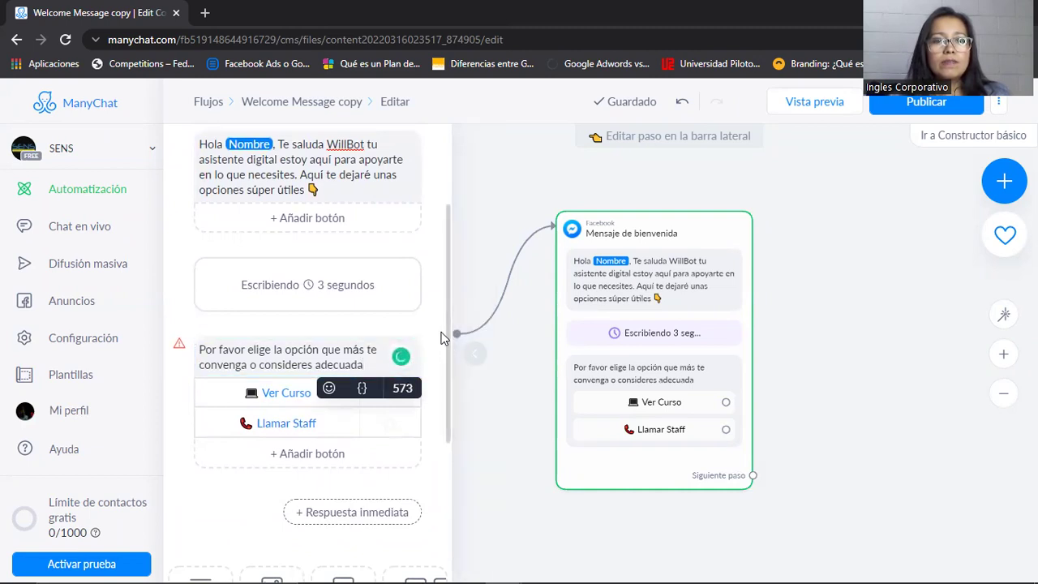
pyautogui.moveTo(451, 339); pyautogui.dragTo(449, 403)
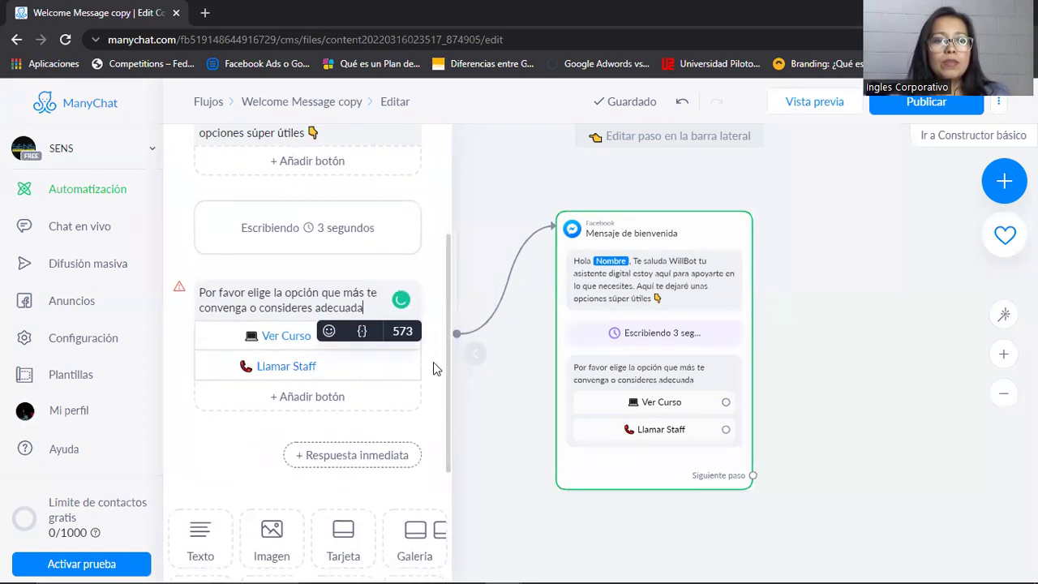
pyautogui.scroll(-1, 433, 368)
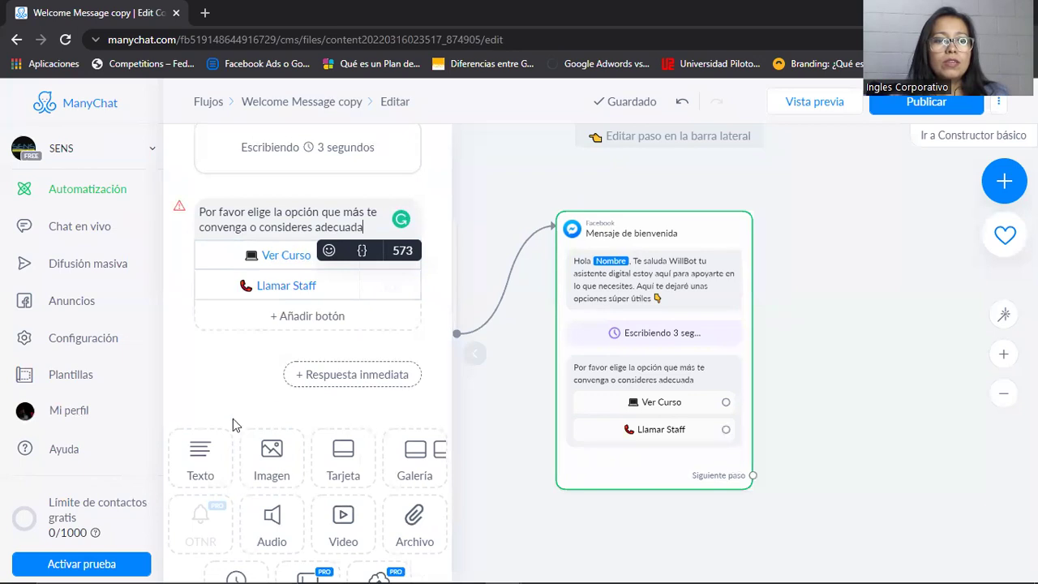
pyautogui.click(200, 456)
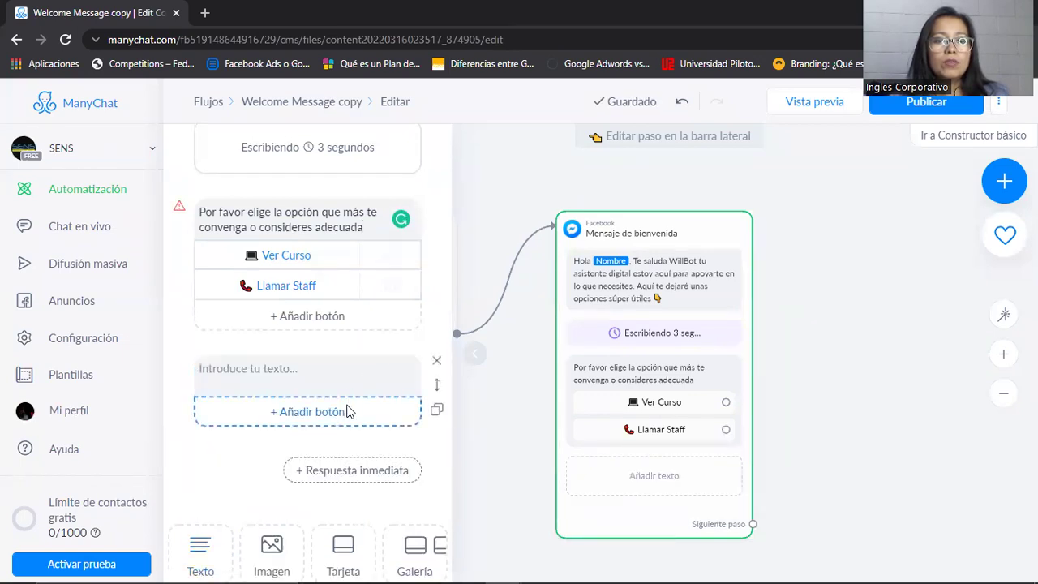
pyautogui.moveTo(437, 385); pyautogui.dragTo(432, 259)
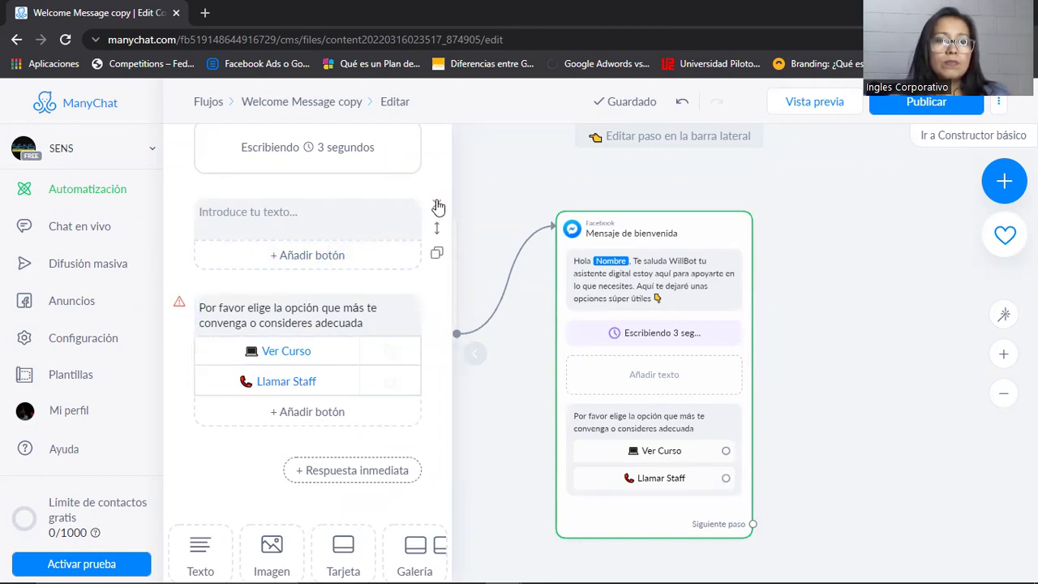
pyautogui.click(437, 205)
# Copy the text "Por favor elige la opción que más te convenga o consideres adecuada", clear it and paste it back into its block
pyautogui.click(322, 236)
pyautogui.moveTo(364, 228); pyautogui.dragTo(201, 215)
pyautogui.hotkey('ctrl', 'c')
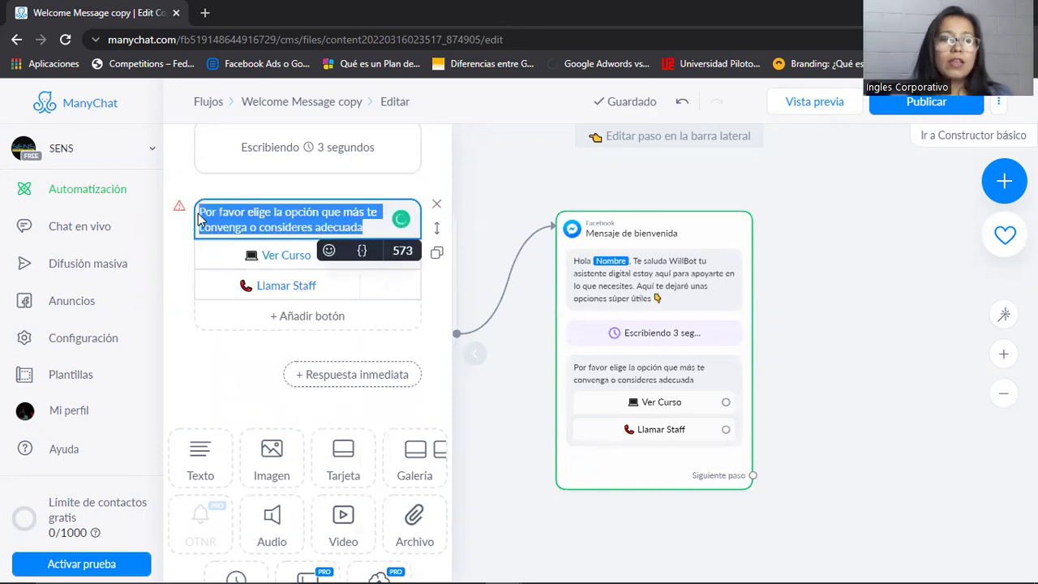
pyautogui.press('BackSpace')
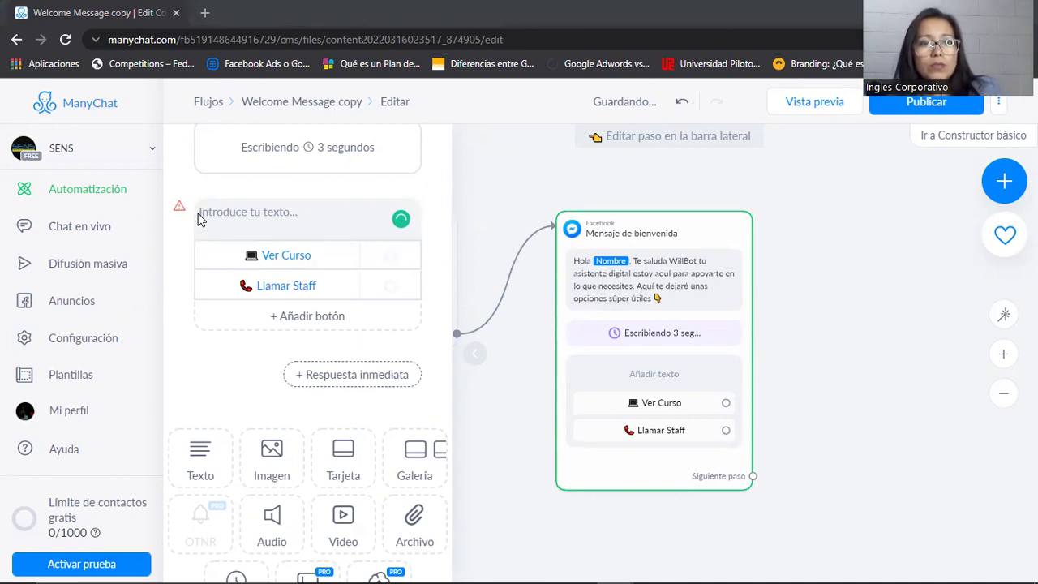
pyautogui.click(255, 211)
pyautogui.hotkey('ctrl', 'v')
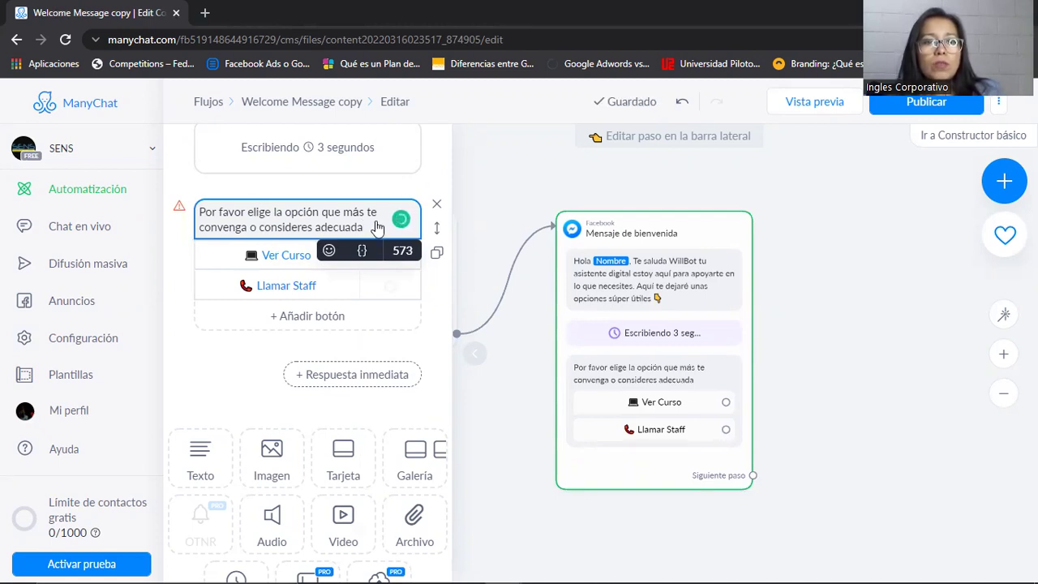
# Insert the 👇 emoji at the end of the "Por favor elige la opción" text
pyautogui.write('.')
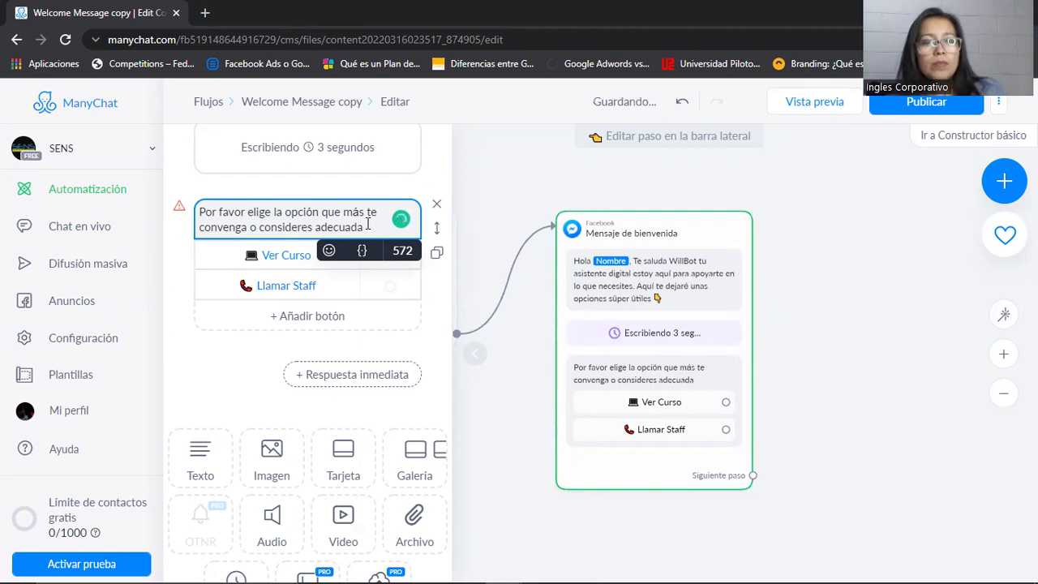
pyautogui.click(328, 250)
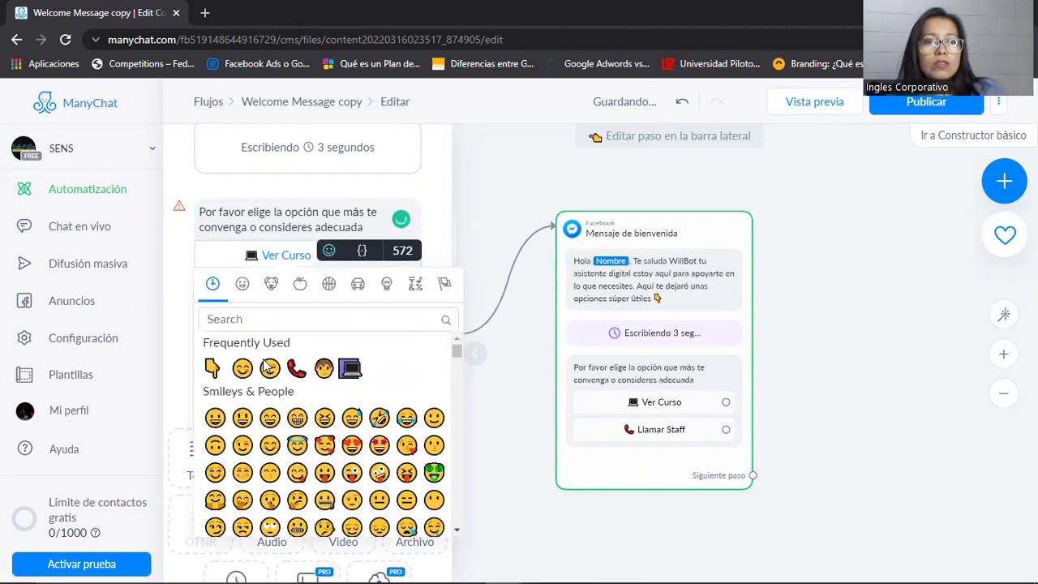
pyautogui.click(211, 368)
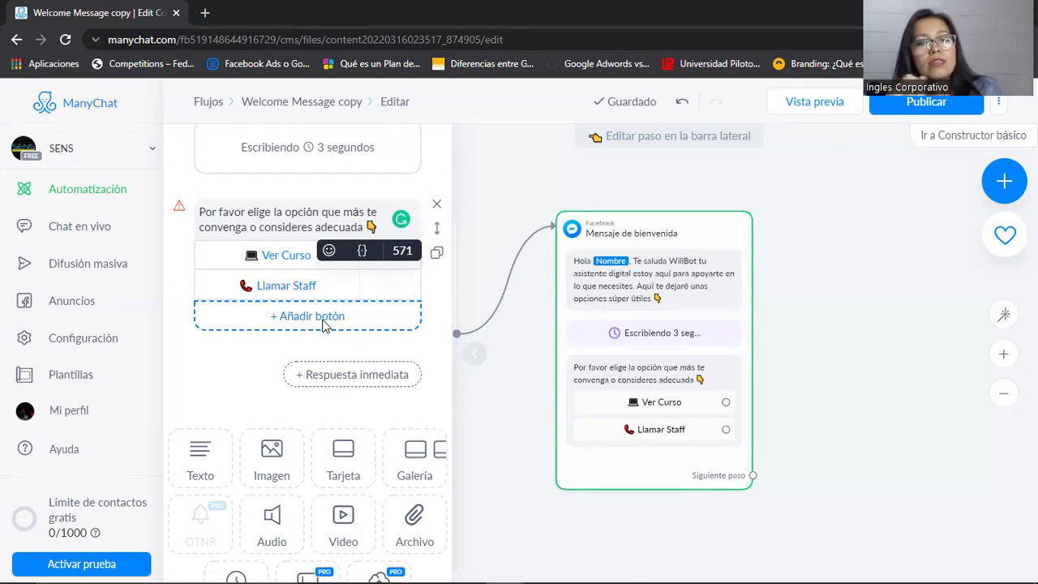
# Delete the Ver Curso and Llamar Staff buttons from the "Por favor elige la opción" message
pyautogui.click(308, 256)
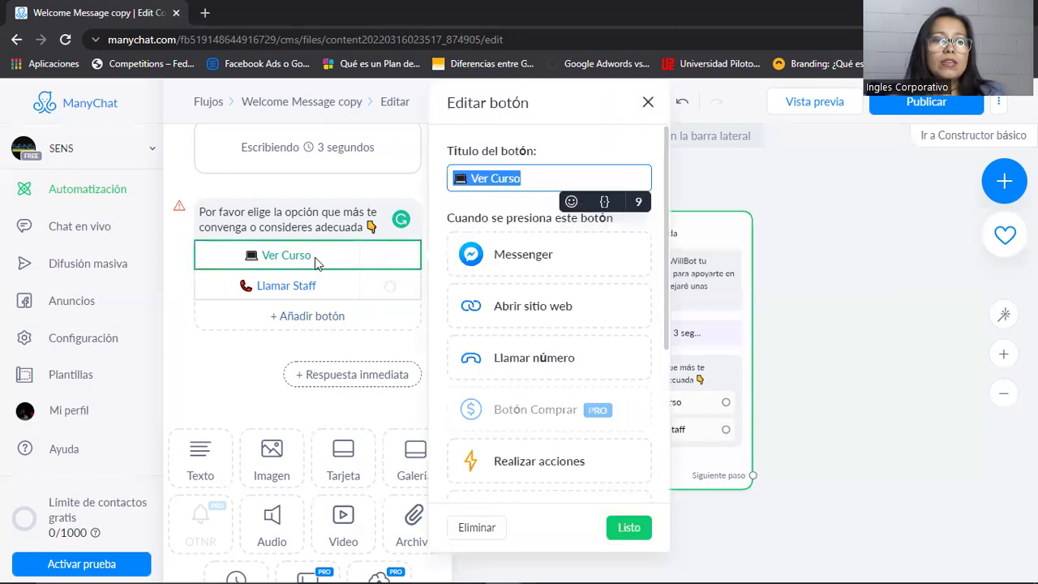
pyautogui.click(257, 257)
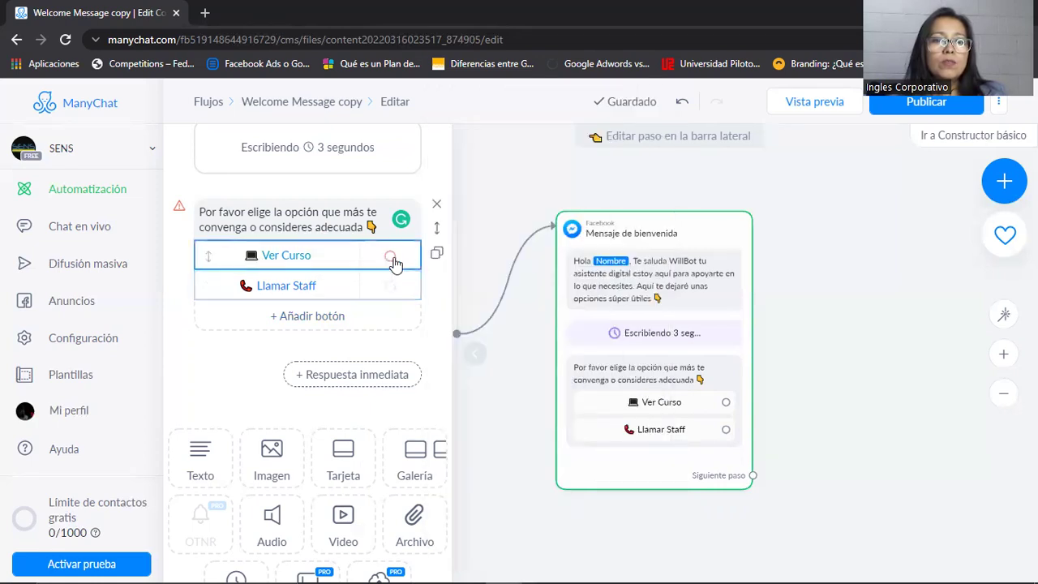
pyautogui.click(382, 258)
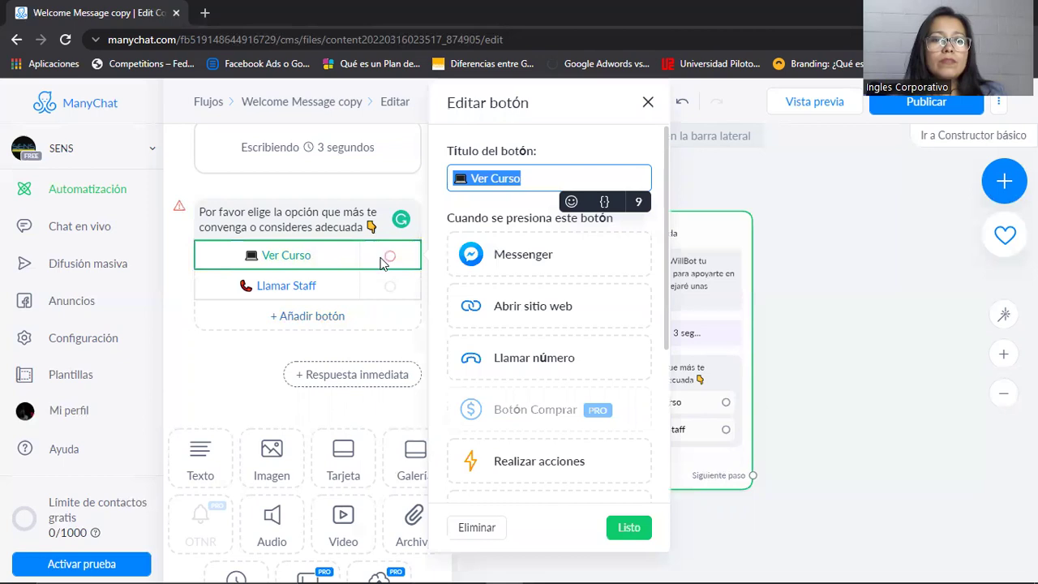
pyautogui.click(487, 529)
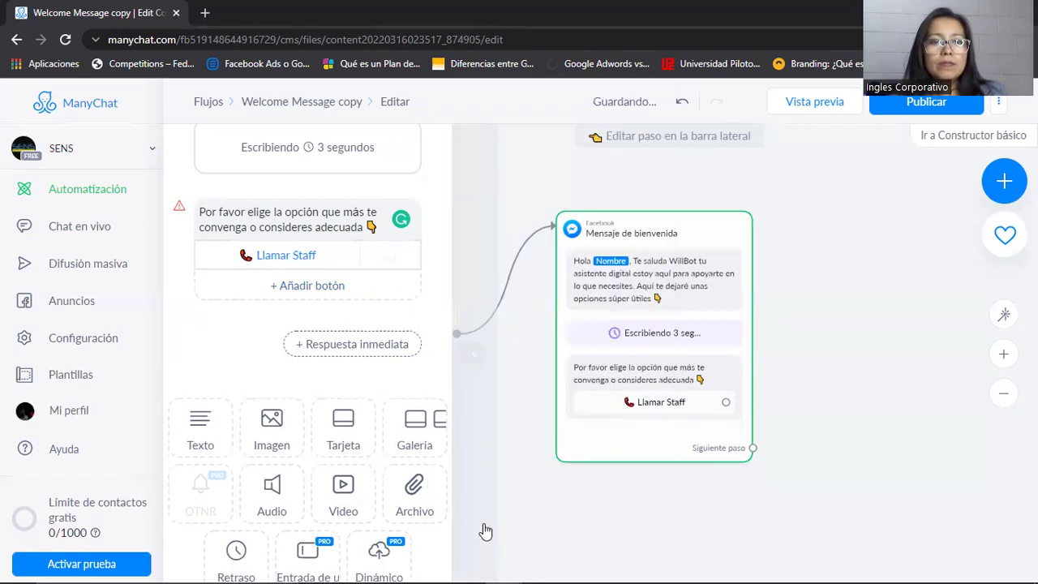
pyautogui.click(410, 258)
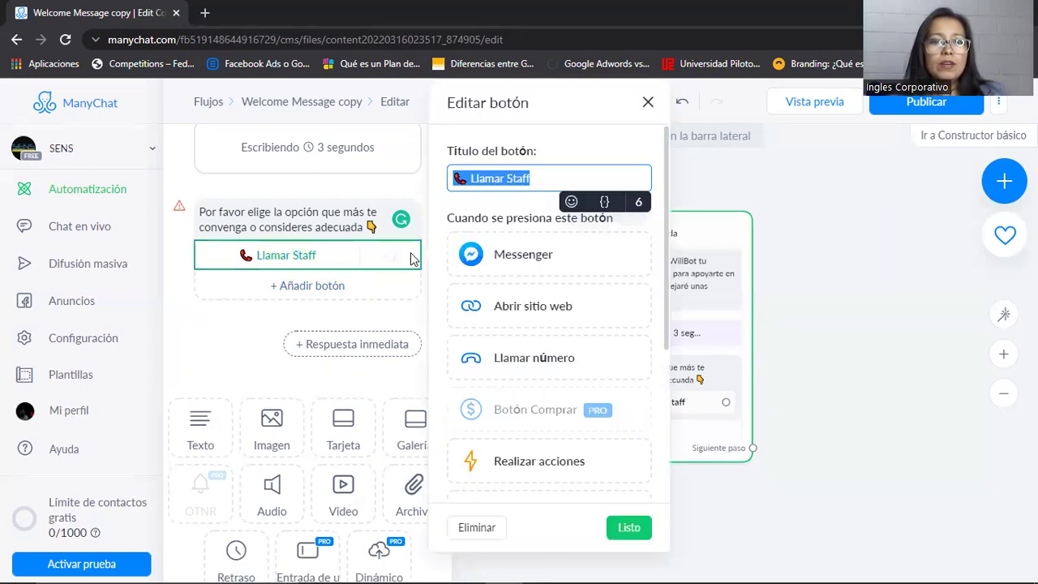
pyautogui.click(469, 527)
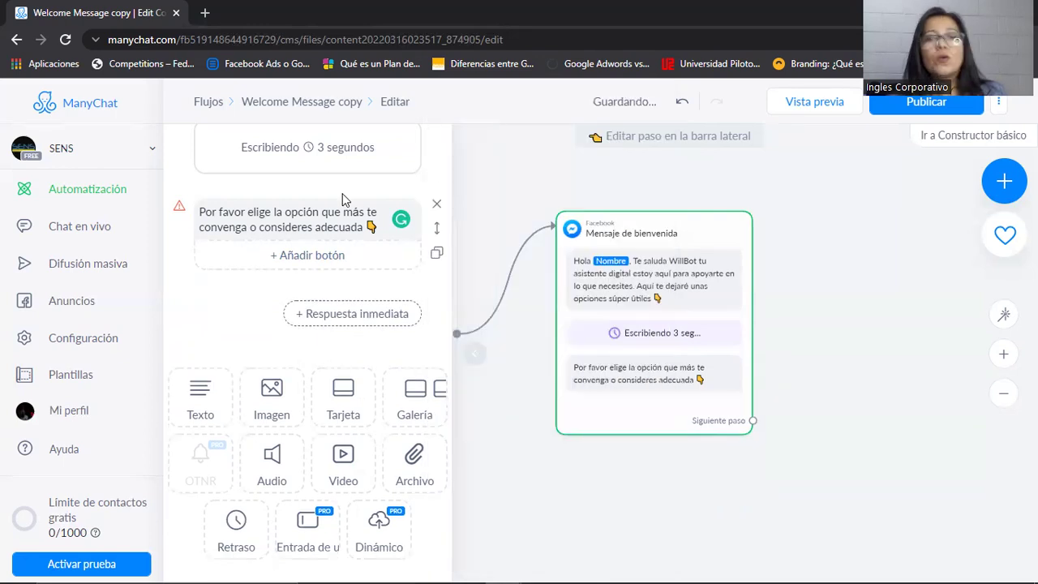
# Add a button titled "💻 Entrar a curso" under the "Por favor elige la opción" message
pyautogui.click(342, 264)
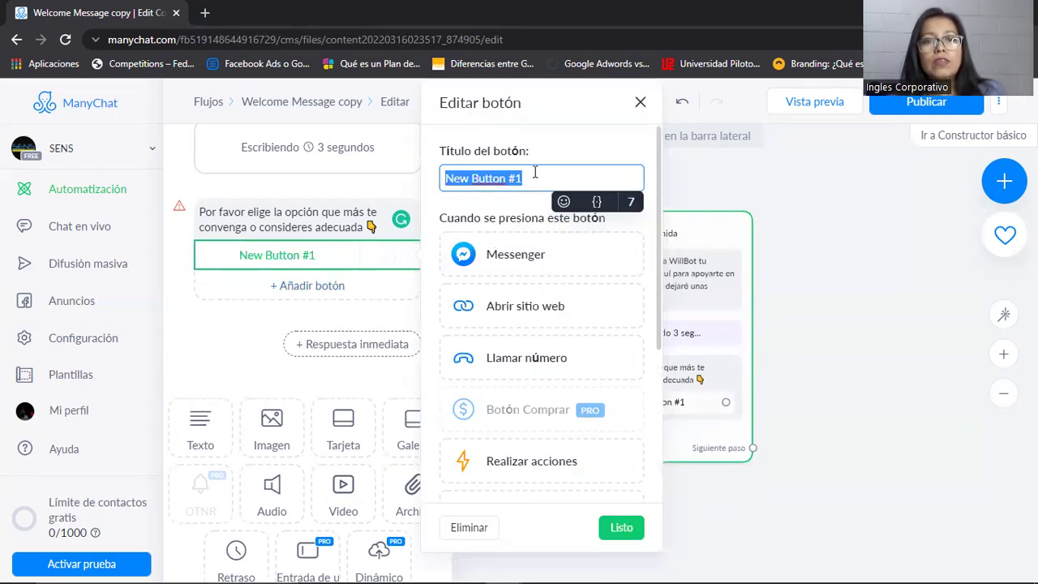
pyautogui.click(564, 201)
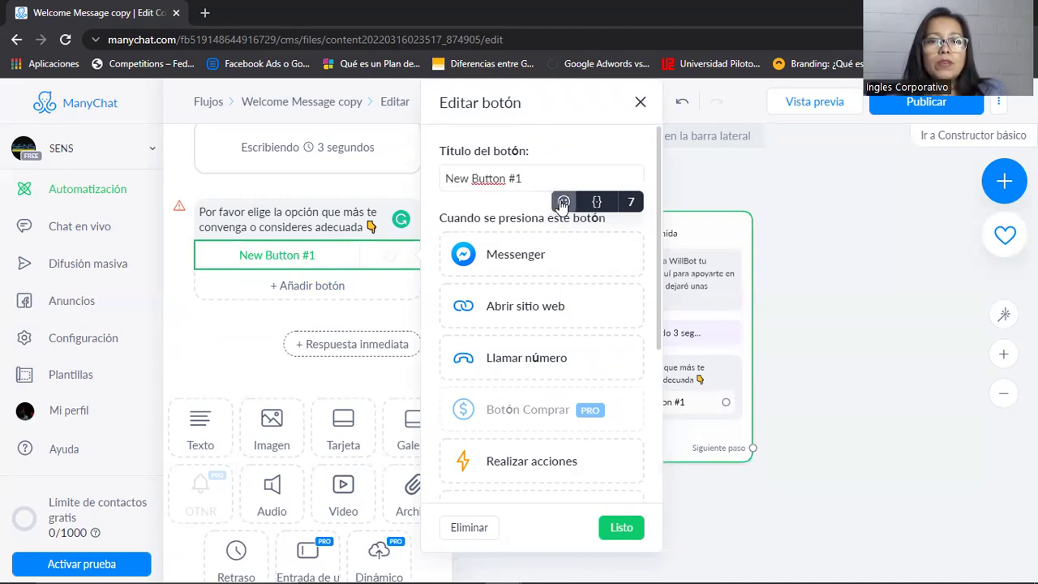
pyautogui.click(584, 320)
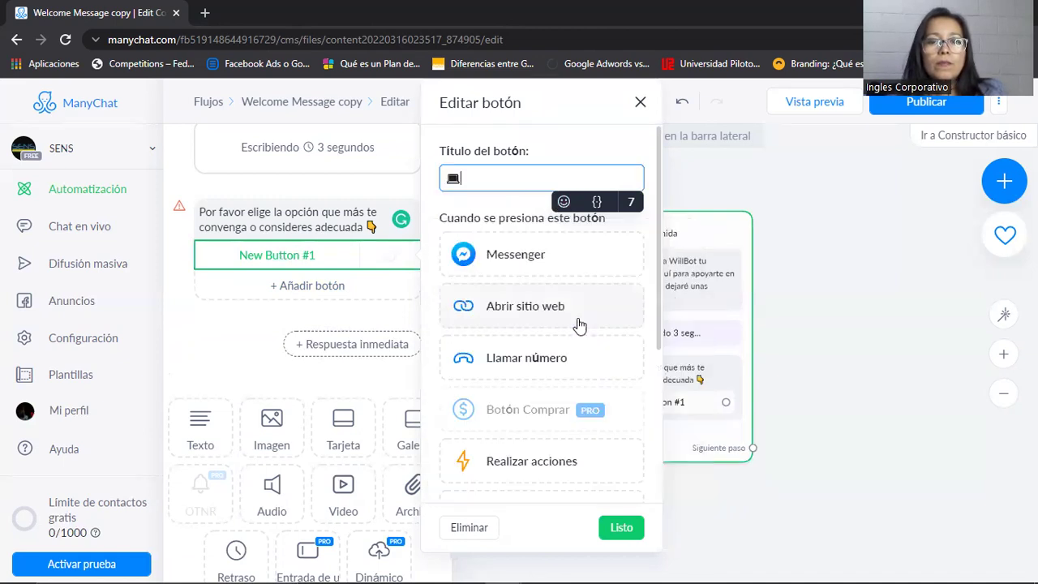
pyautogui.write('Entre')
pyautogui.press('BackSpace')
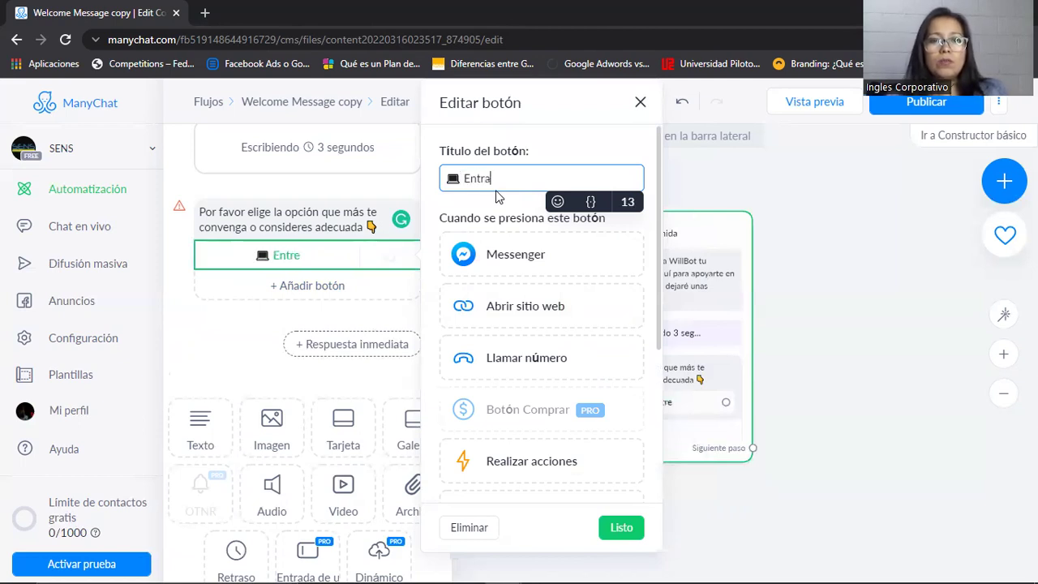
pyautogui.write('ar')
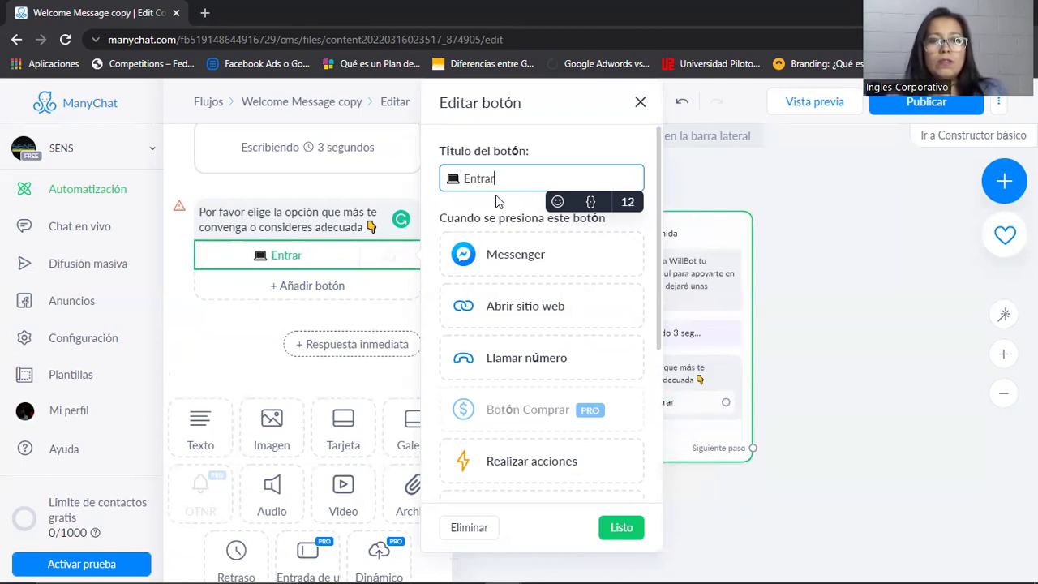
pyautogui.write(' a curso')
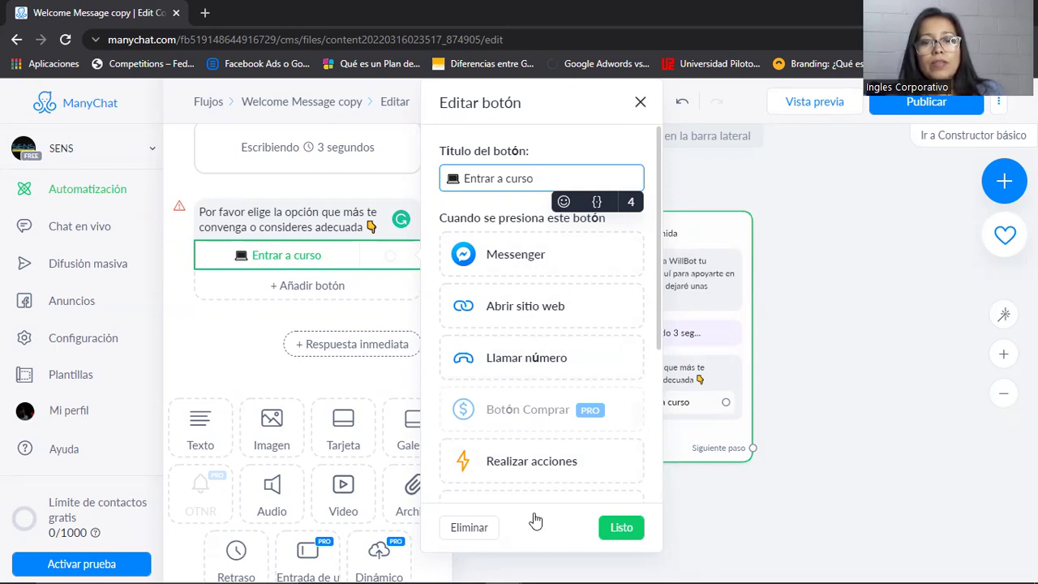
pyautogui.click(618, 527)
# Add a second button titled "📞 Llamar Staff" below the Entrar a curso button
pyautogui.click(274, 294)
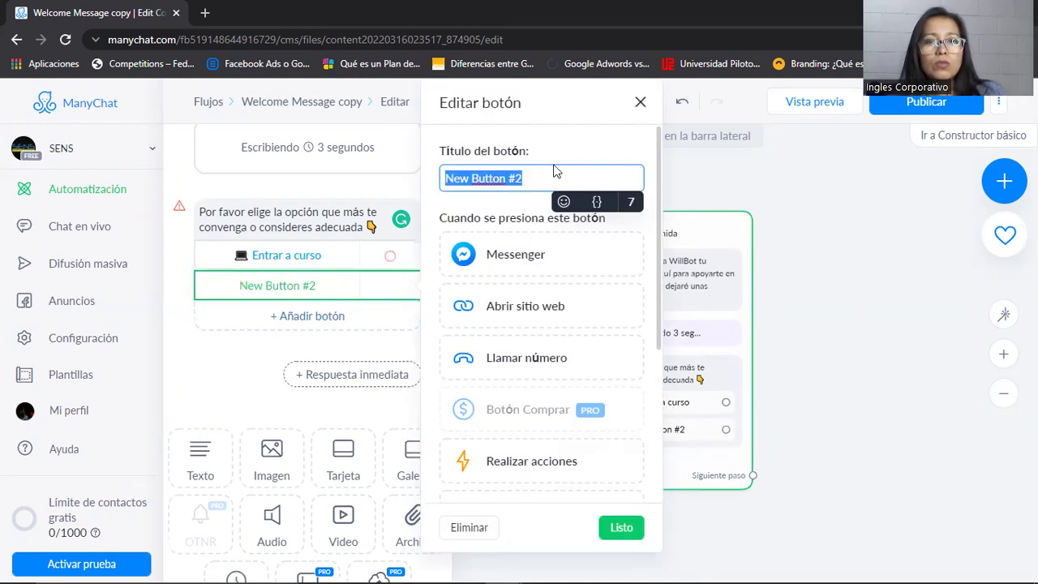
pyautogui.click(564, 203)
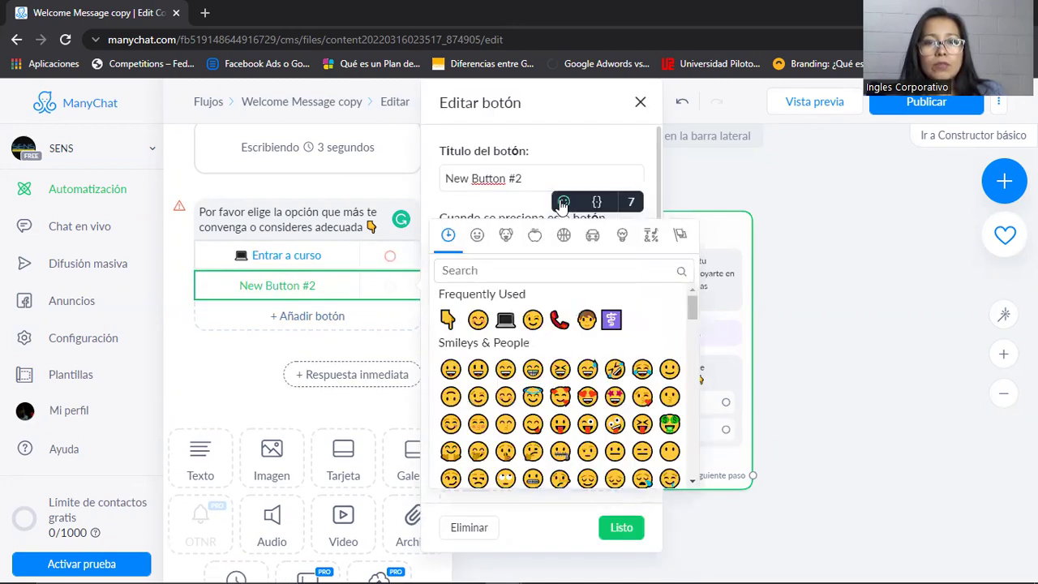
pyautogui.click(559, 321)
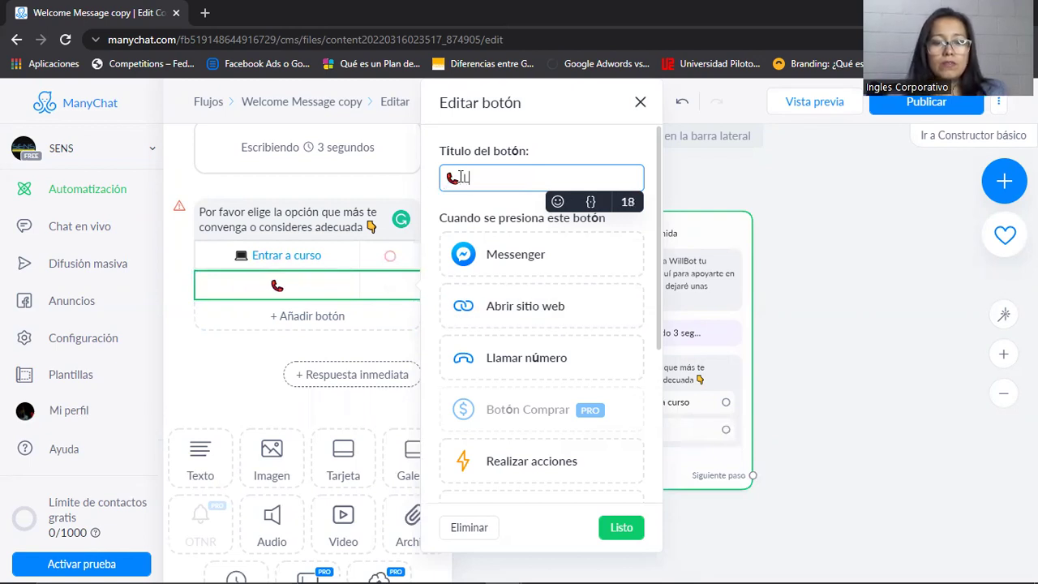
pyautogui.write('Lamr ')
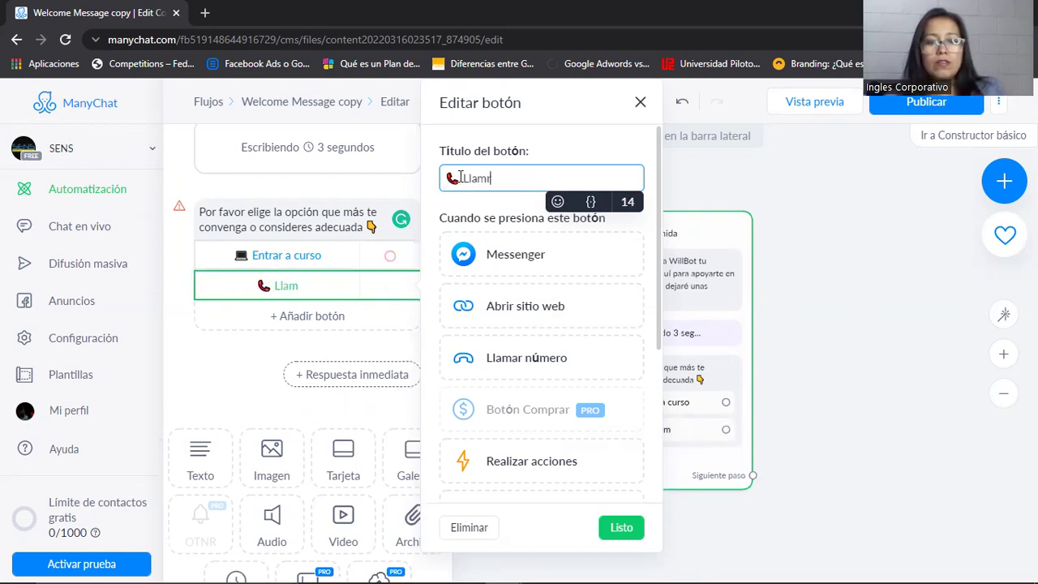
pyautogui.write('r Staff')
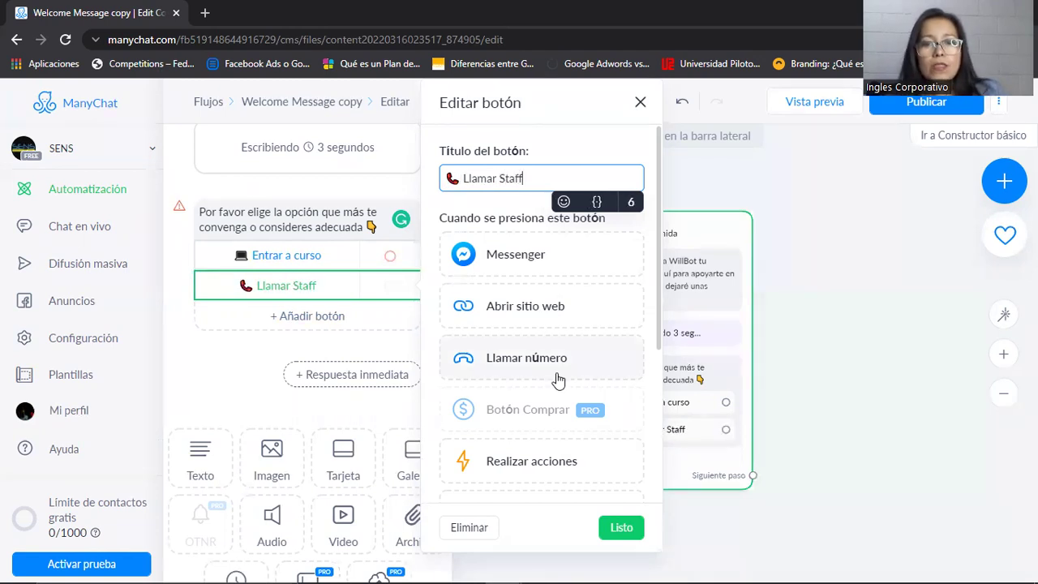
pyautogui.click(616, 528)
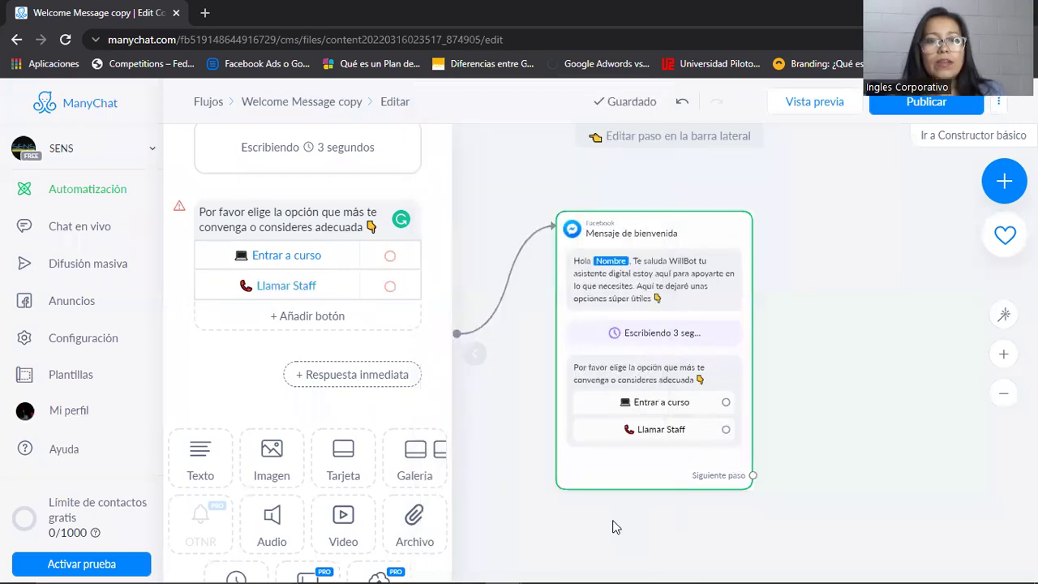
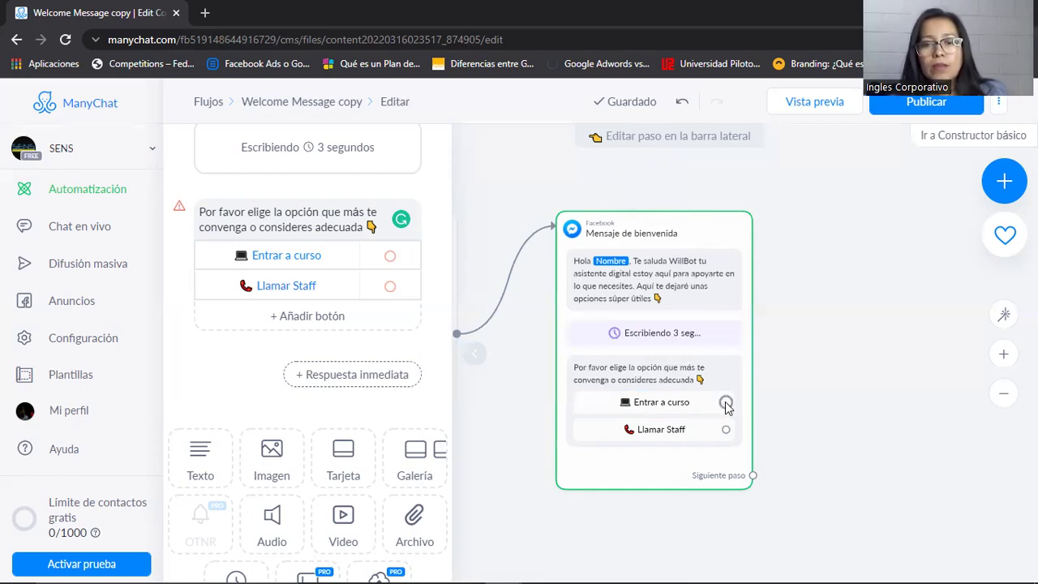
# Connect the Entrar a curso button of the welcome message to a new Iniciar flujo step
pyautogui.moveTo(726, 403); pyautogui.dragTo(725, 402)
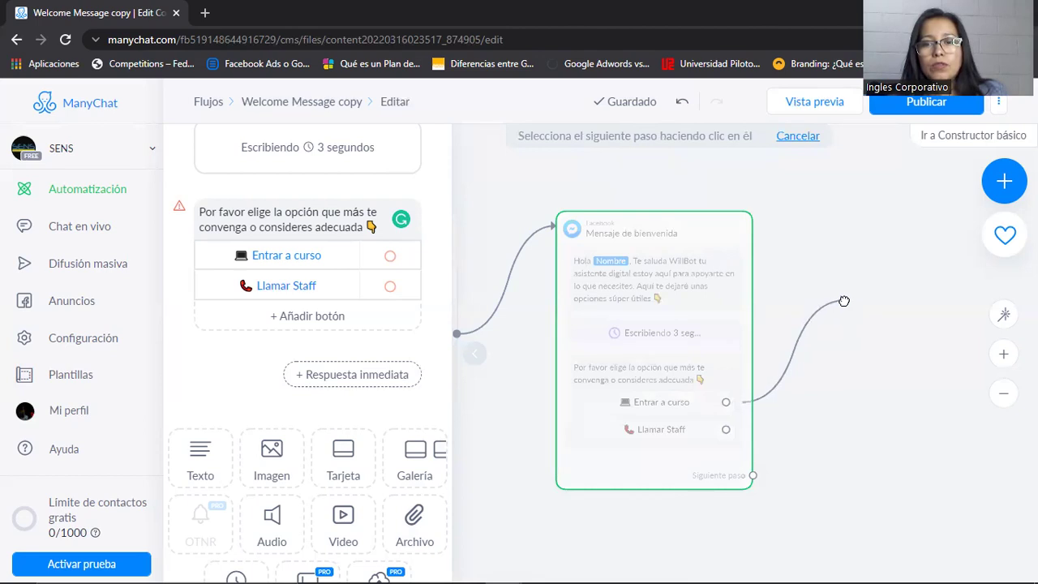
pyautogui.click(844, 301)
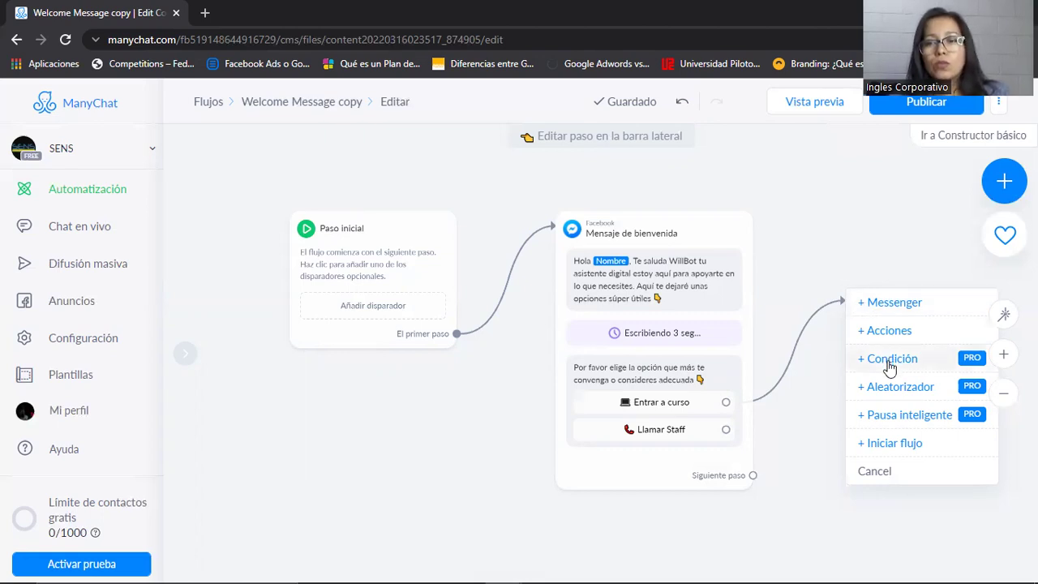
pyautogui.click(885, 448)
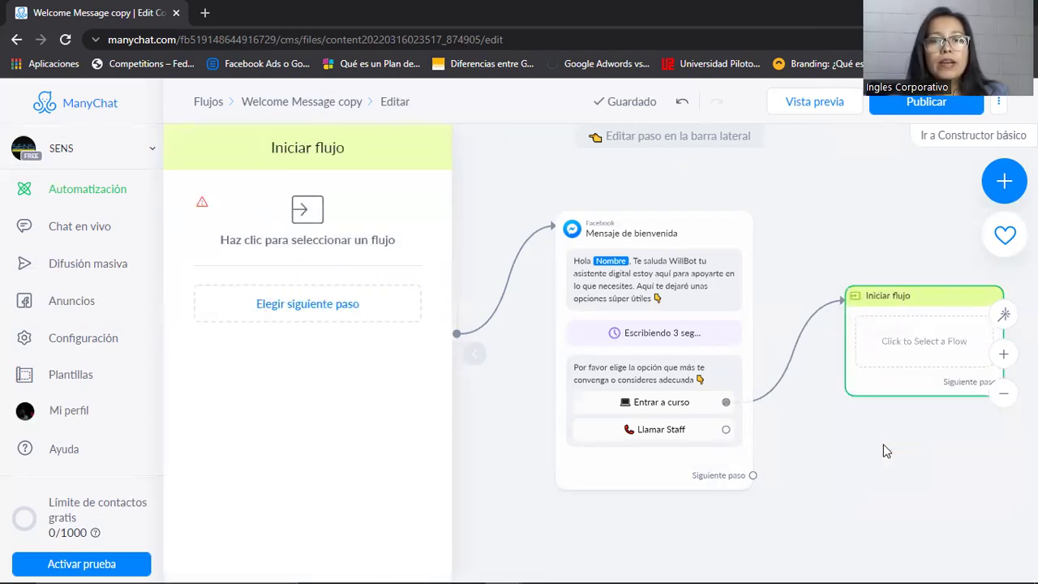
# Assign the existing Ver Curso flow to the new Iniciar flujo step
pyautogui.click(308, 211)
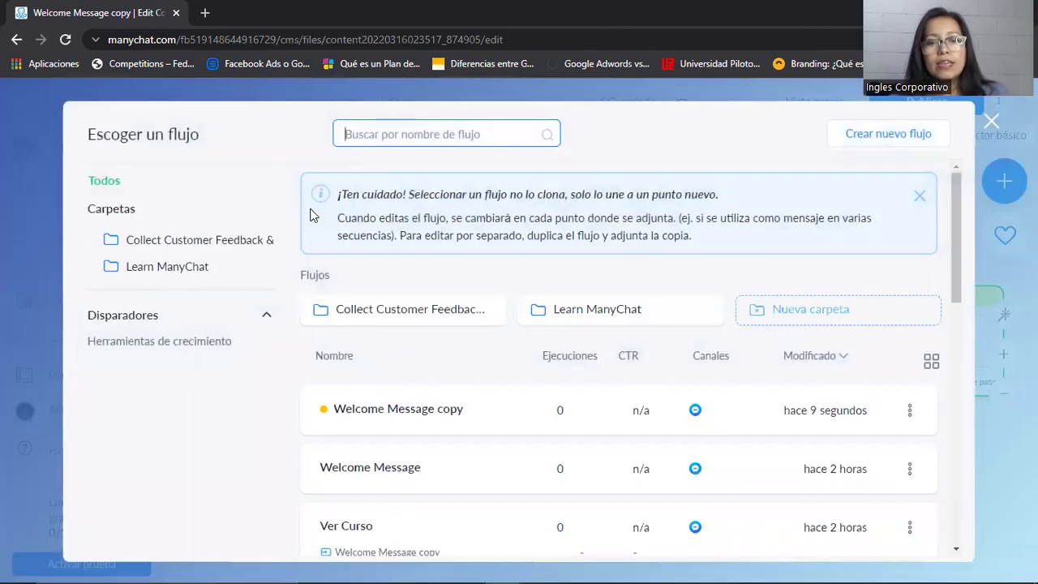
pyautogui.moveTo(960, 253); pyautogui.dragTo(955, 273)
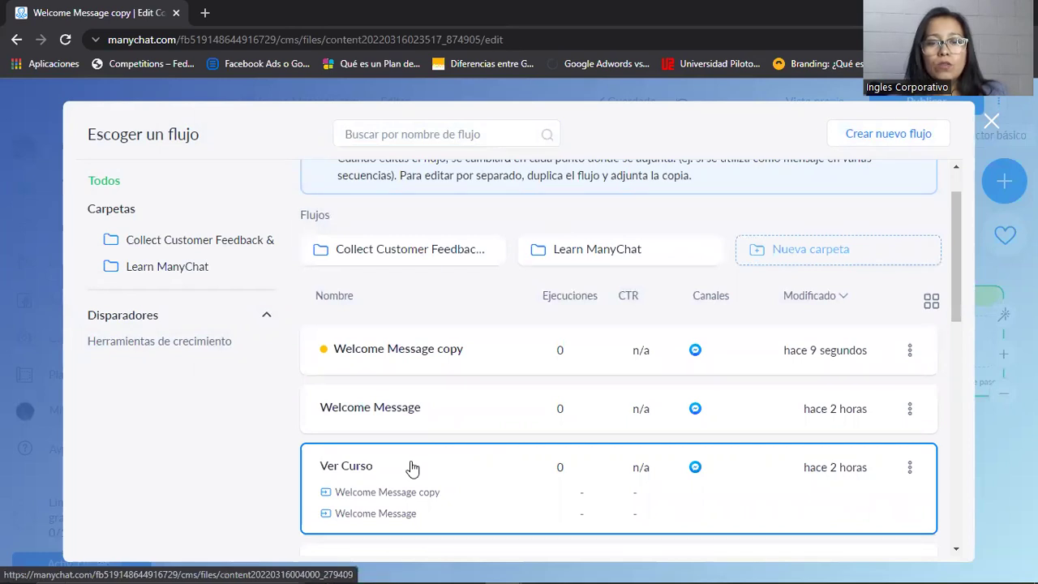
pyautogui.click(480, 475)
pyautogui.click(933, 537)
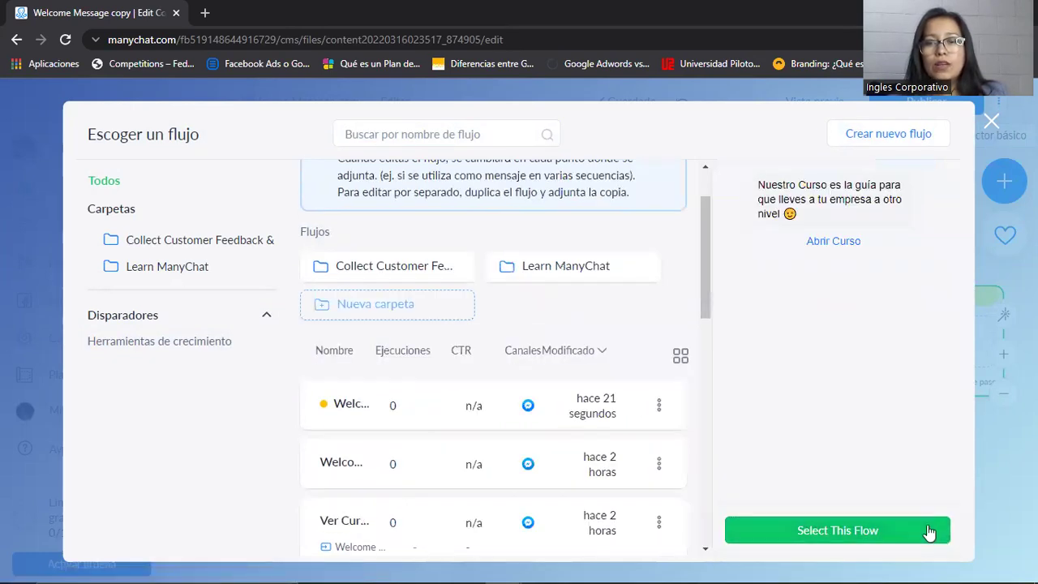
pyautogui.click(868, 531)
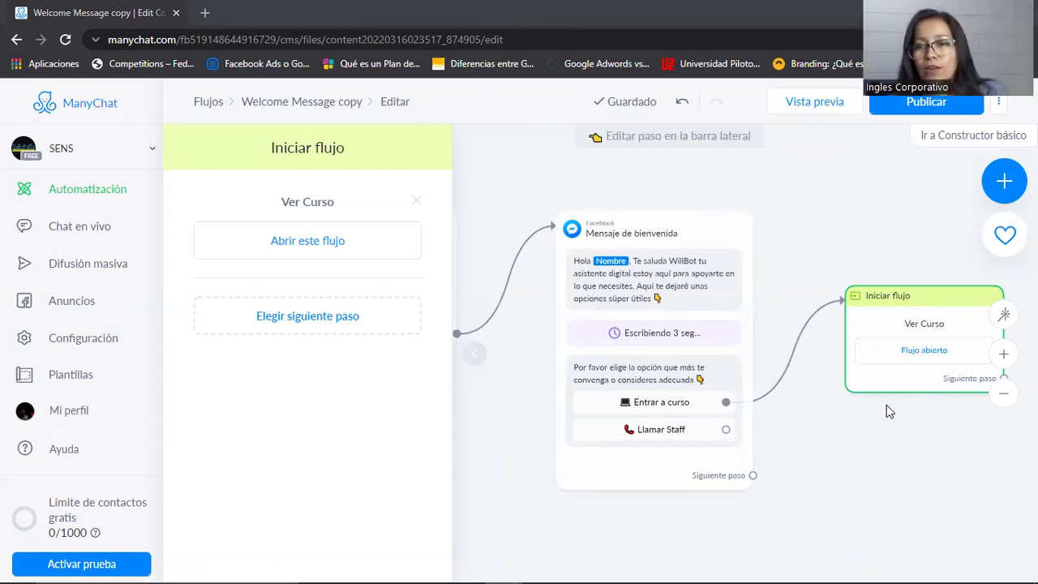
pyautogui.click(727, 383)
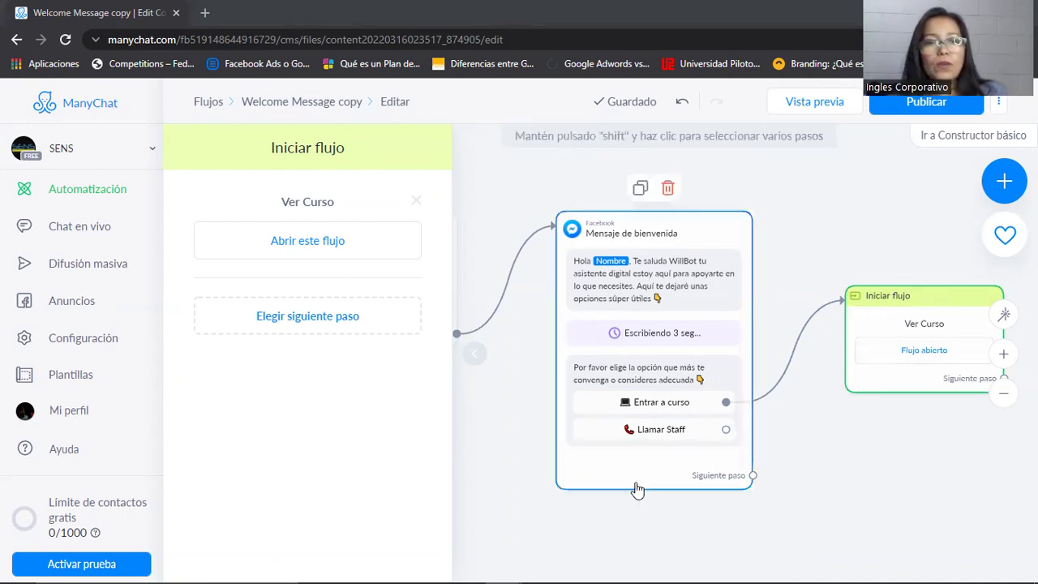
# Open the Ver Curso flow from the Automatización flow list for editing
pyautogui.click(71, 192)
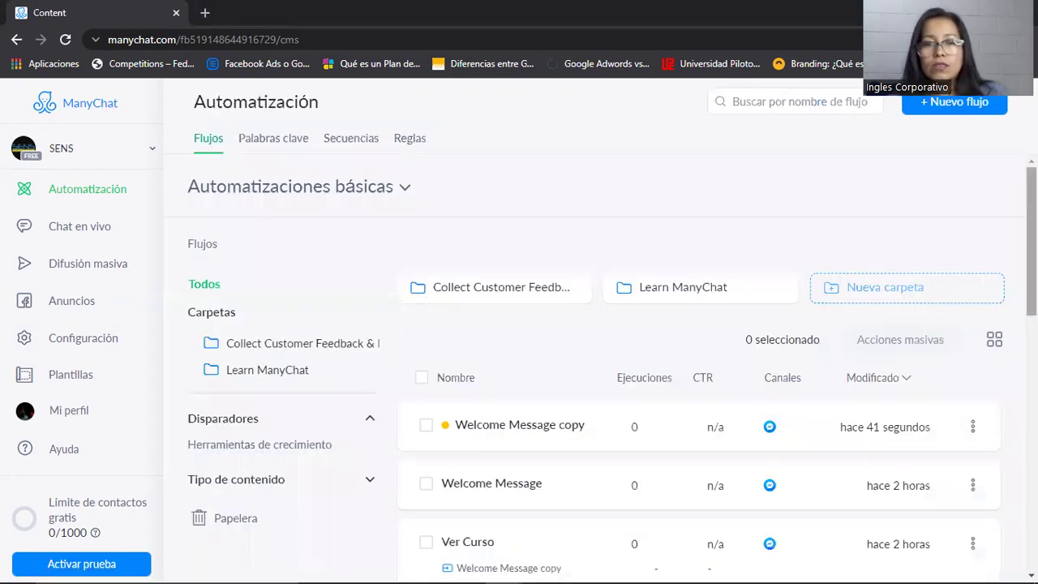
pyautogui.scroll(-3, 609, 365)
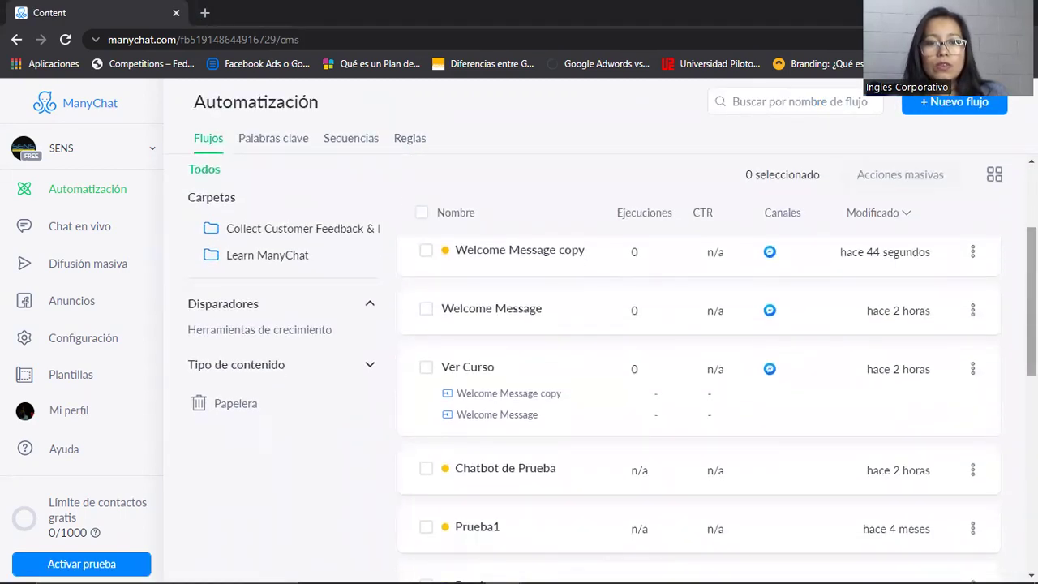
pyautogui.click(473, 375)
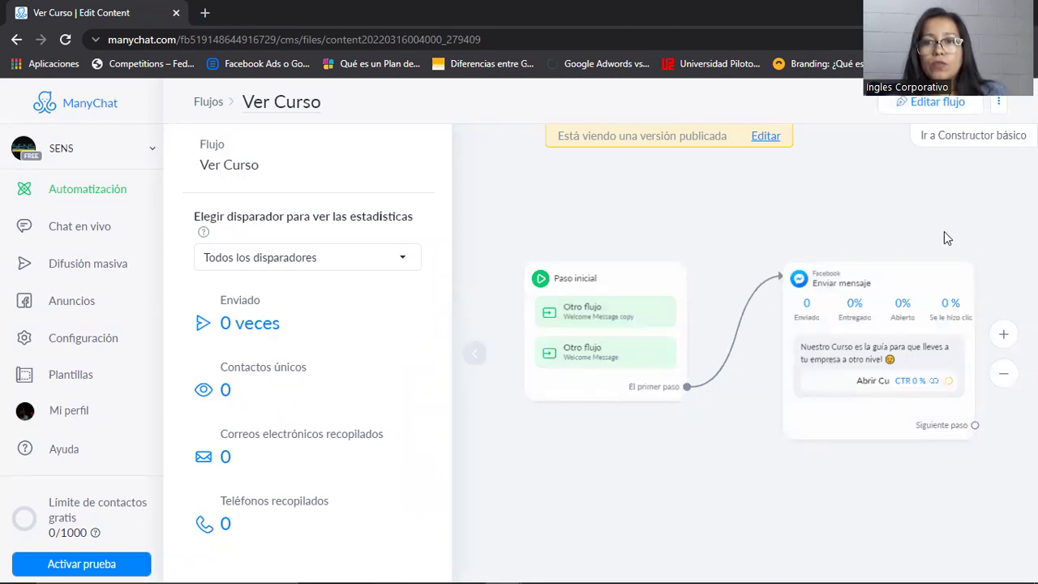
pyautogui.click(855, 345)
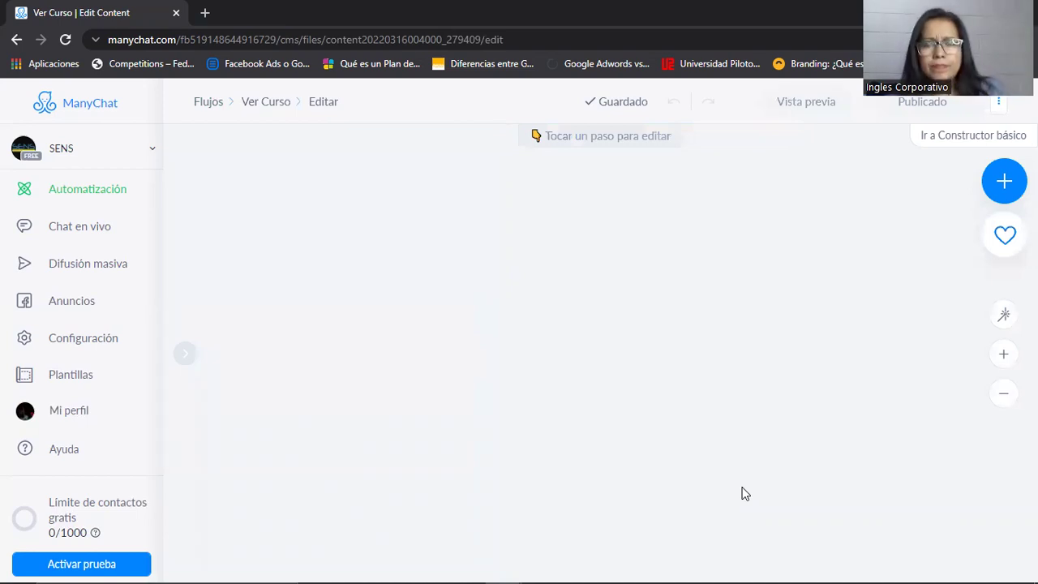
# Check the settings of the Abrir Curso button in the Enviar mensaje step, including its website address
pyautogui.moveTo(503, 459)
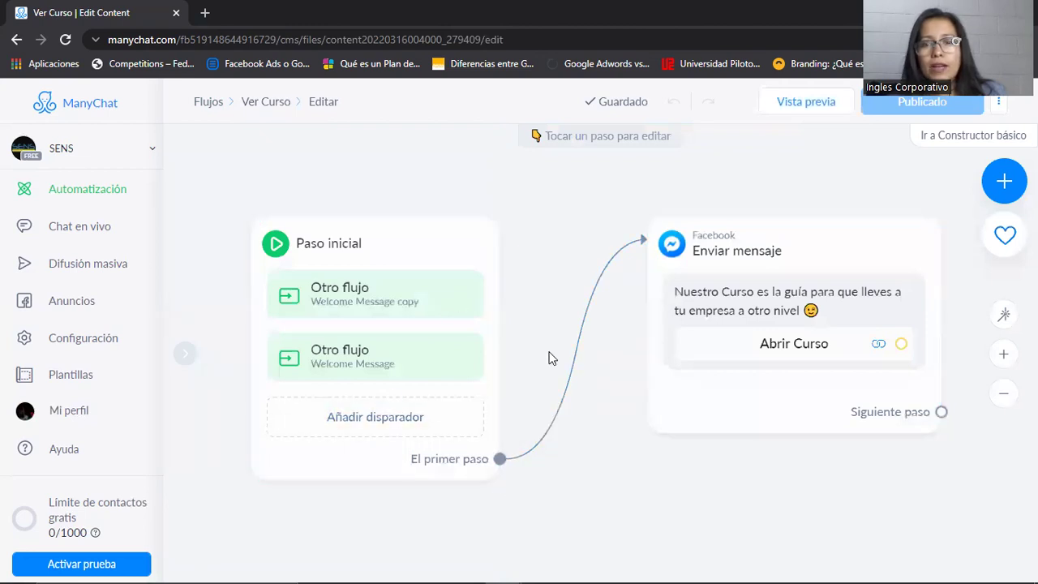
pyautogui.moveTo(723, 312)
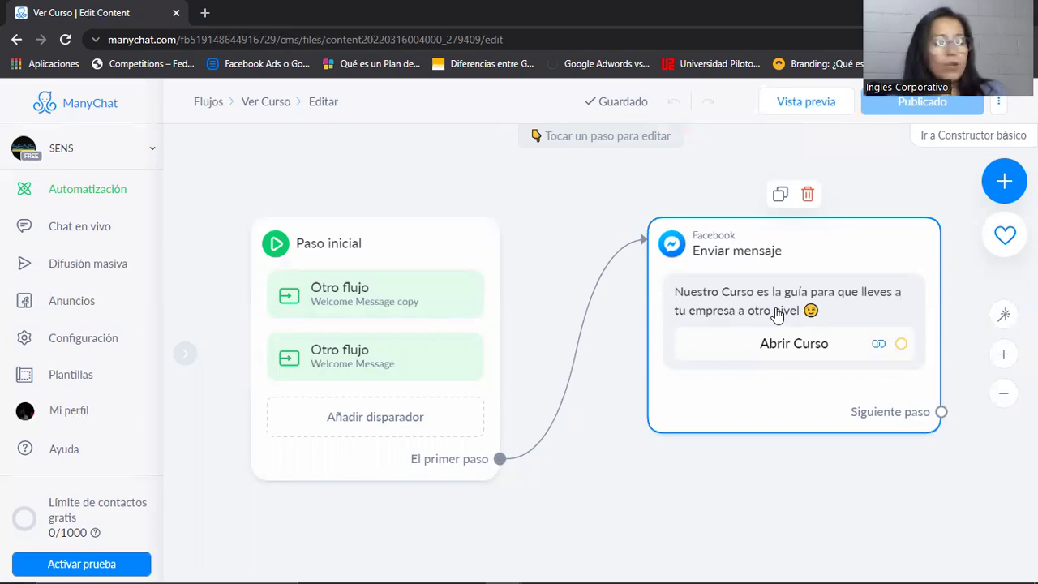
pyautogui.click(831, 349)
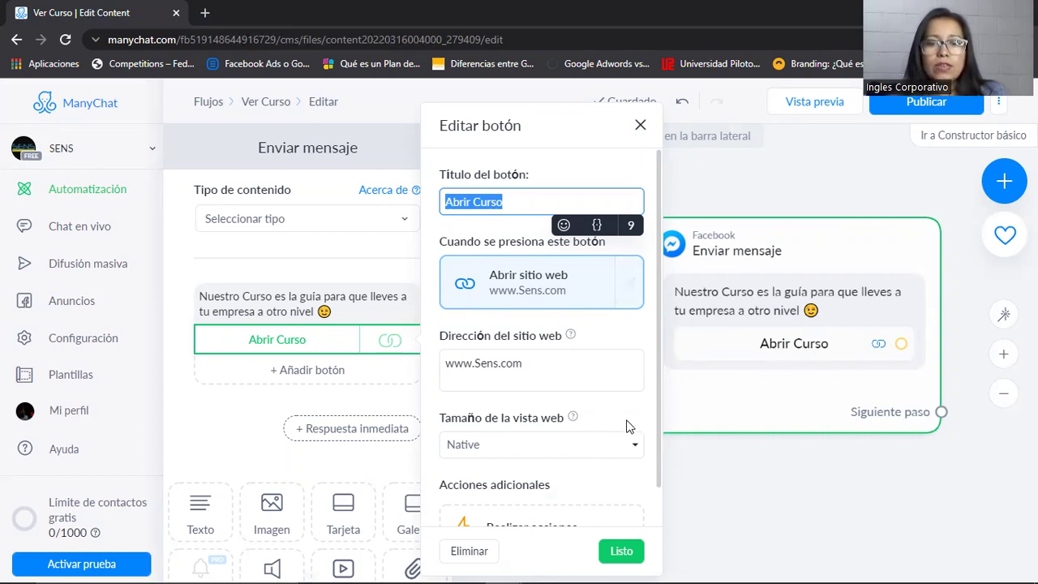
pyautogui.click(640, 128)
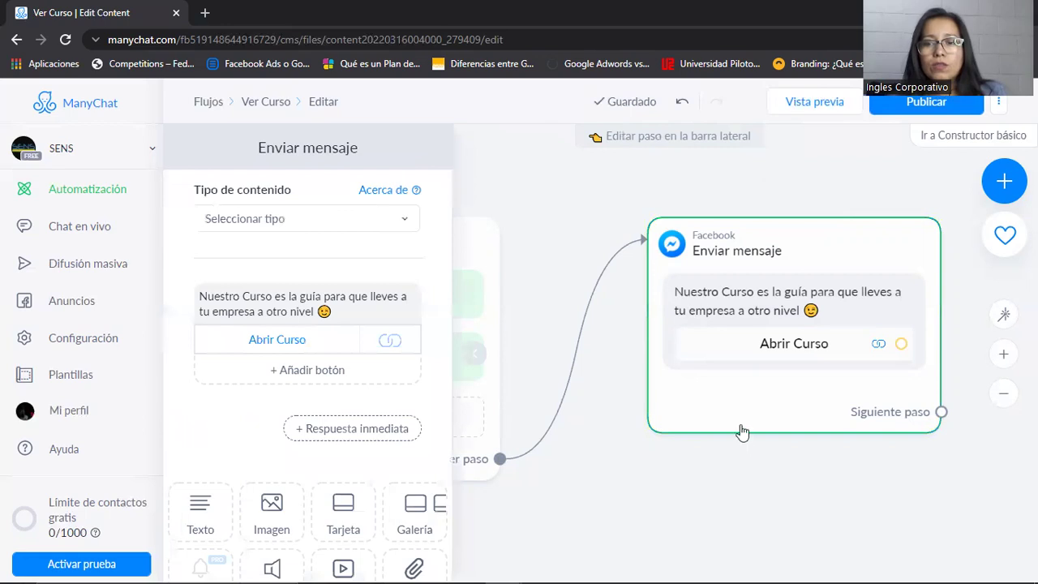
# Connect the first step of Paso inicial to a new Messenger message placed below the existing Enviar mensaje
pyautogui.click(545, 394)
pyautogui.moveTo(500, 459); pyautogui.dragTo(638, 493)
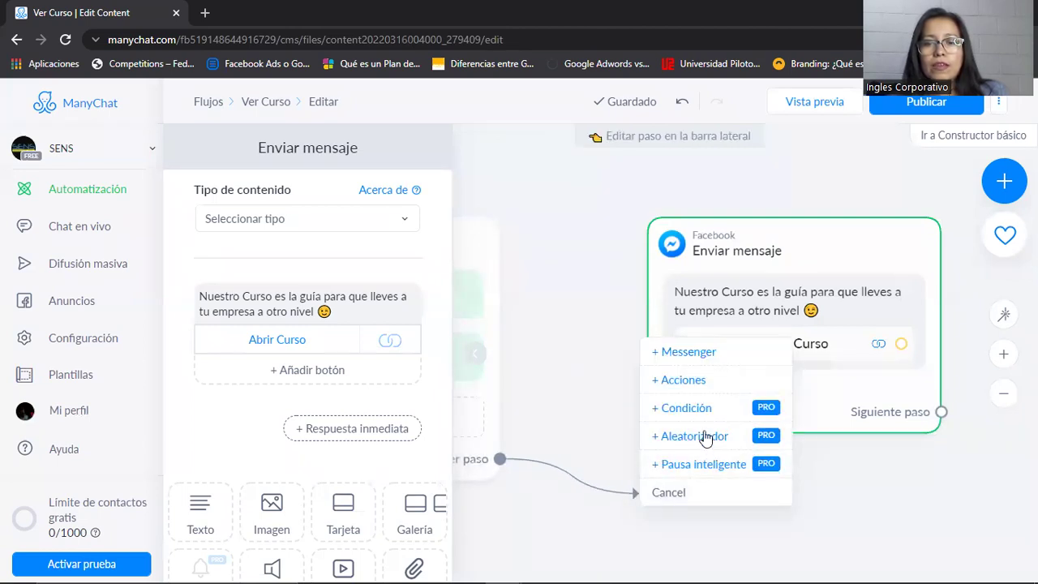
pyautogui.click(702, 358)
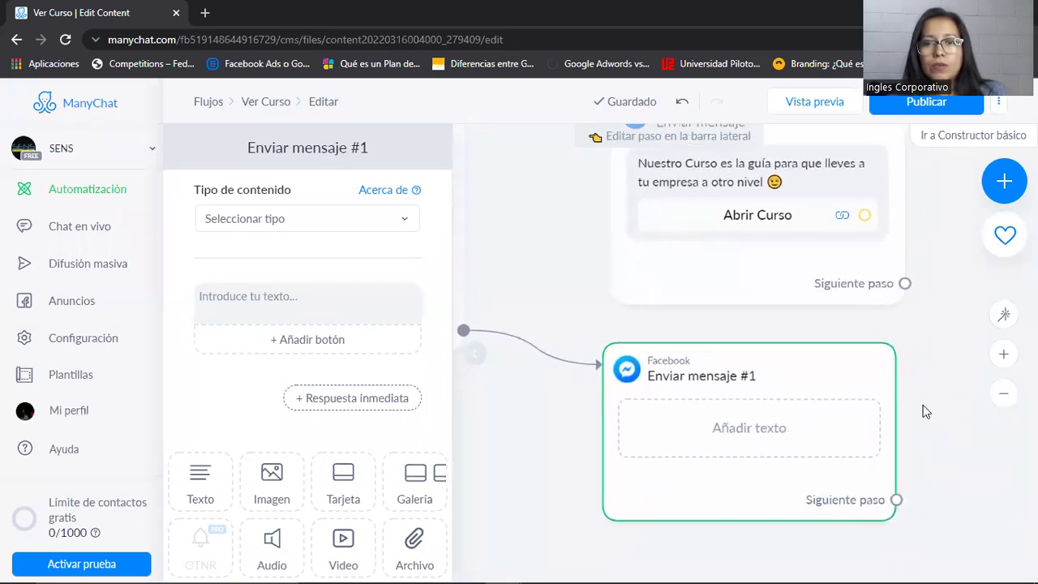
# Enter "Nuestro curso es la guía para que lleves tu empresa a otro nivel" as the new message's text
pyautogui.click(714, 447)
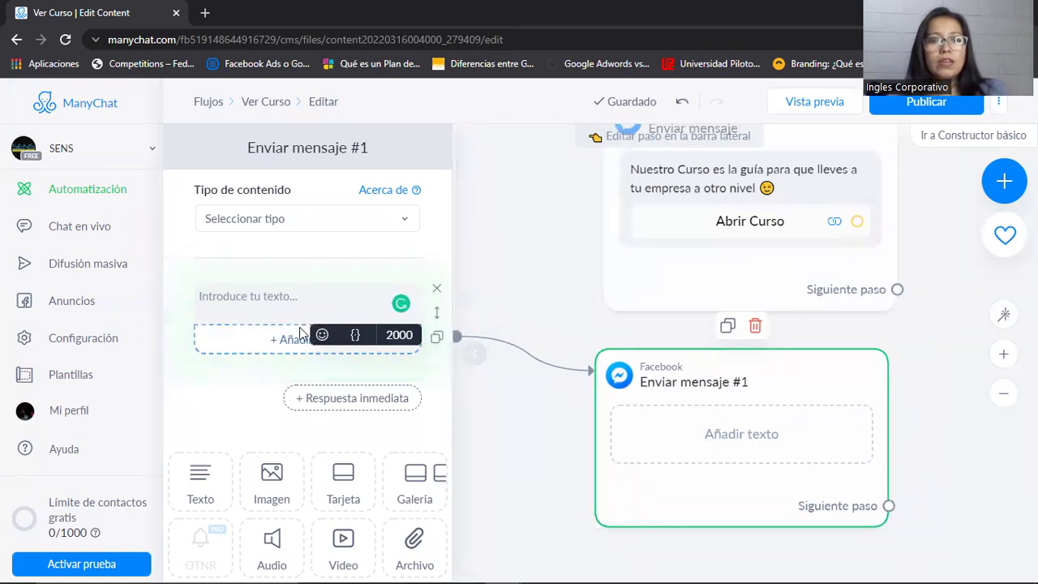
pyautogui.click(255, 290)
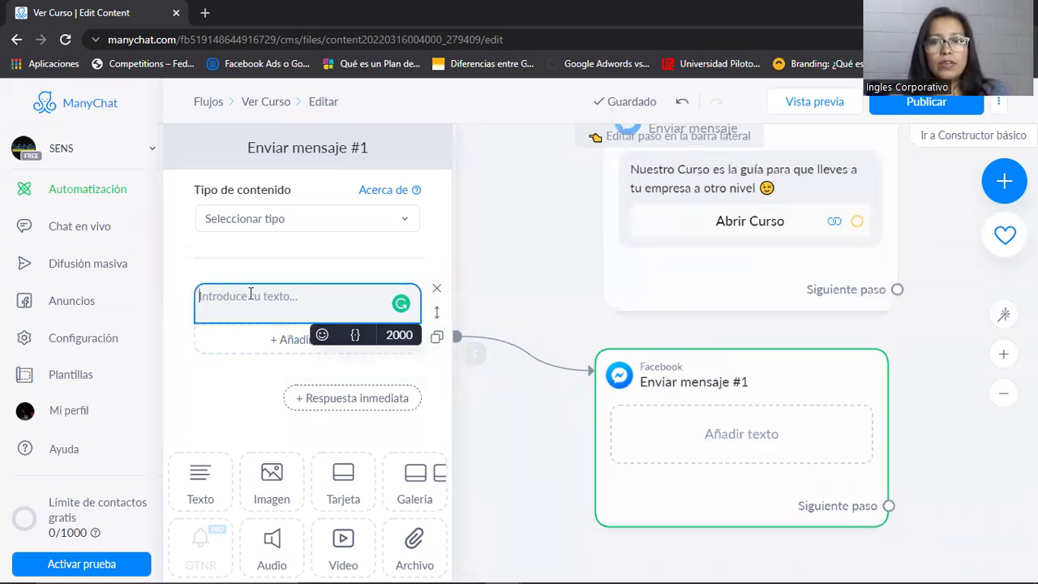
pyautogui.write('Nu')
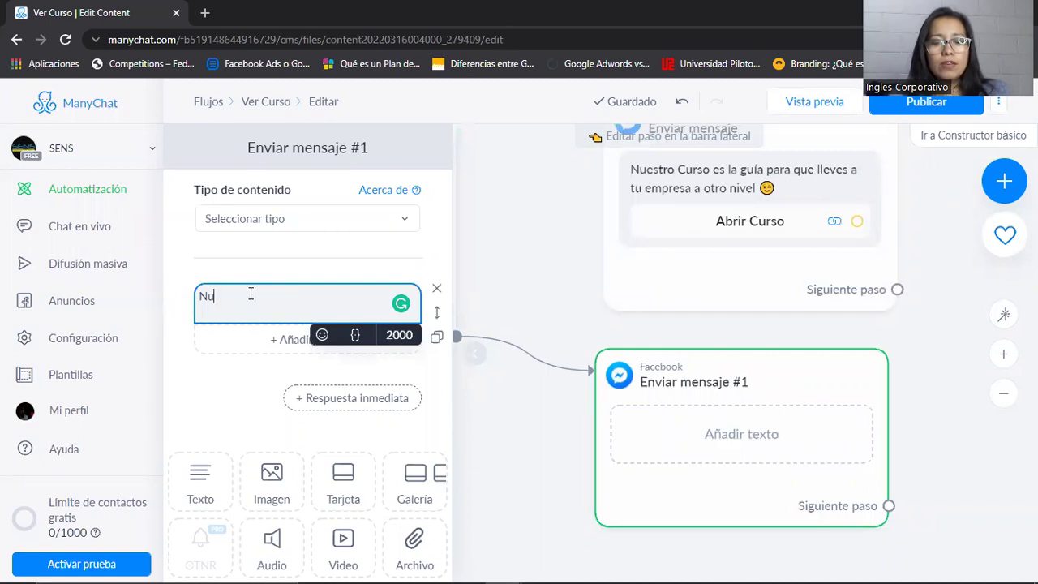
pyautogui.write('estro curso es la ')
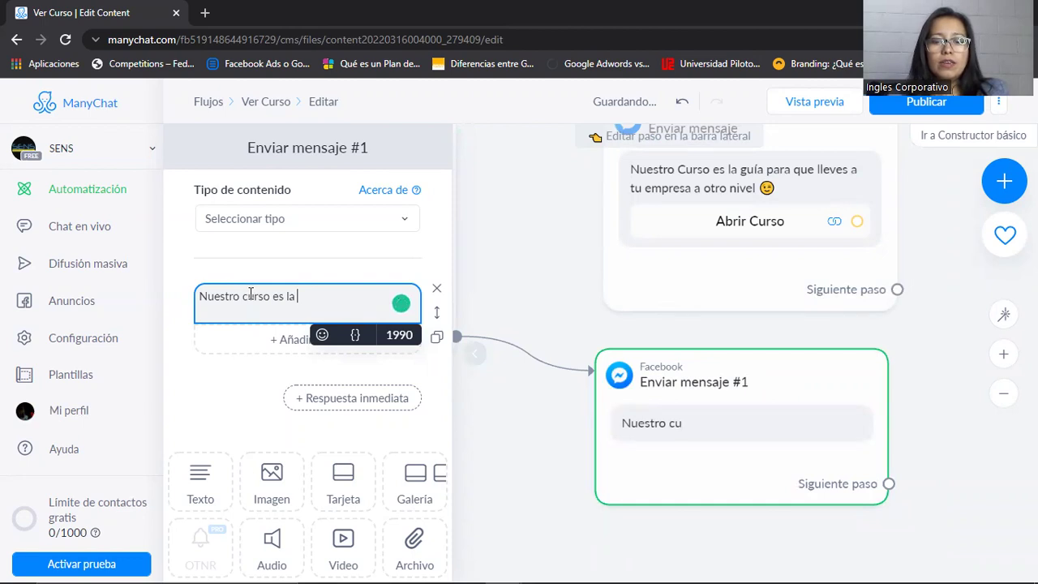
pyautogui.write('guía para que')
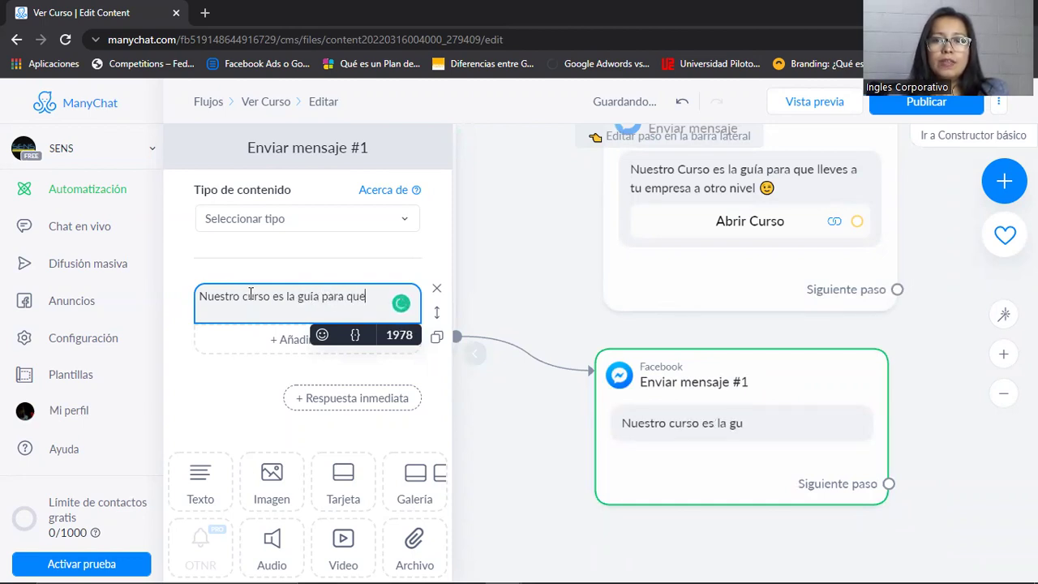
pyautogui.write(' lleves tu em')
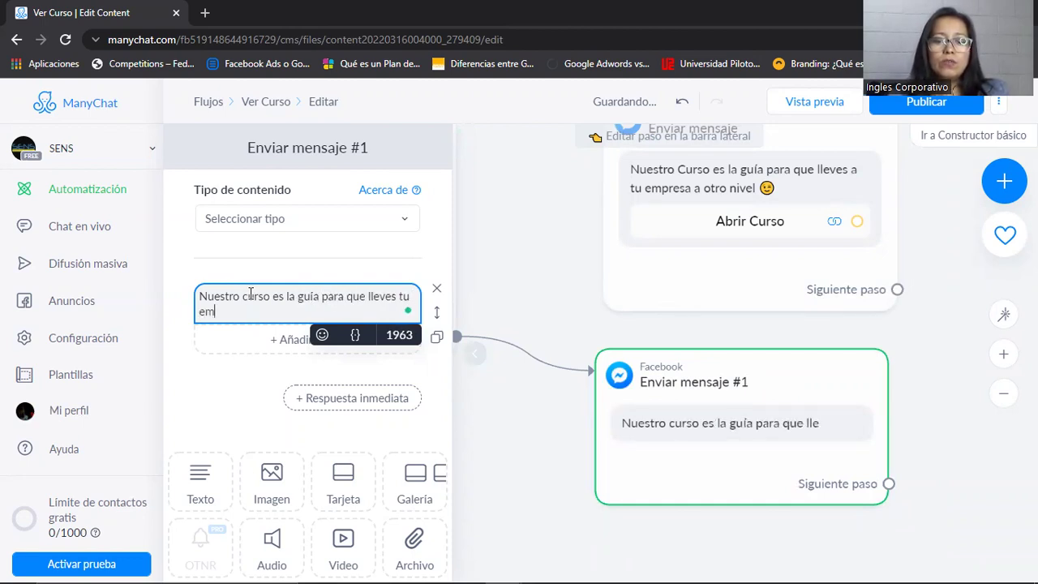
pyautogui.write('presa a otr')
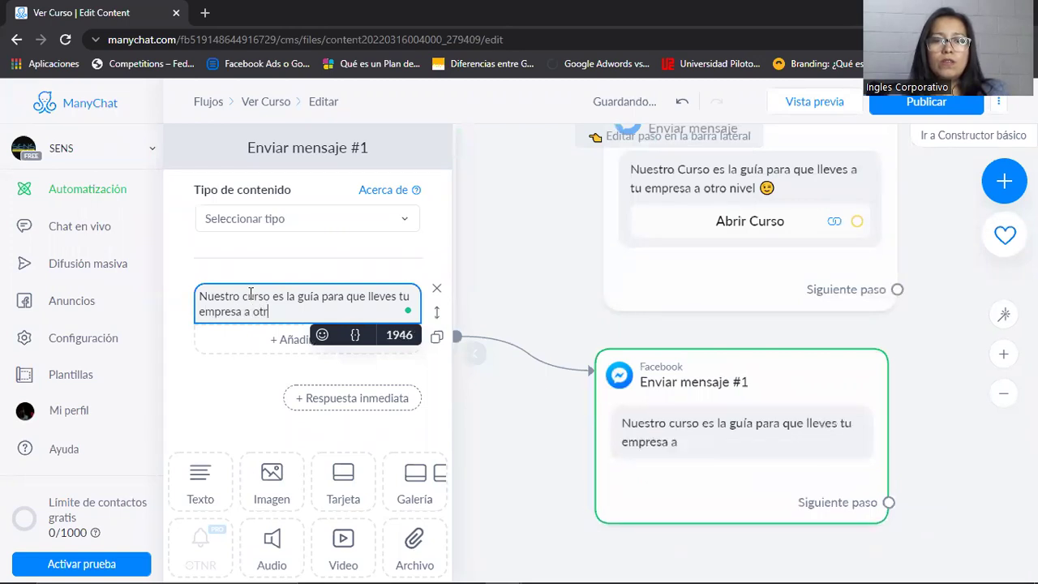
pyautogui.write('o niv')
pyautogui.press('BackSpace')
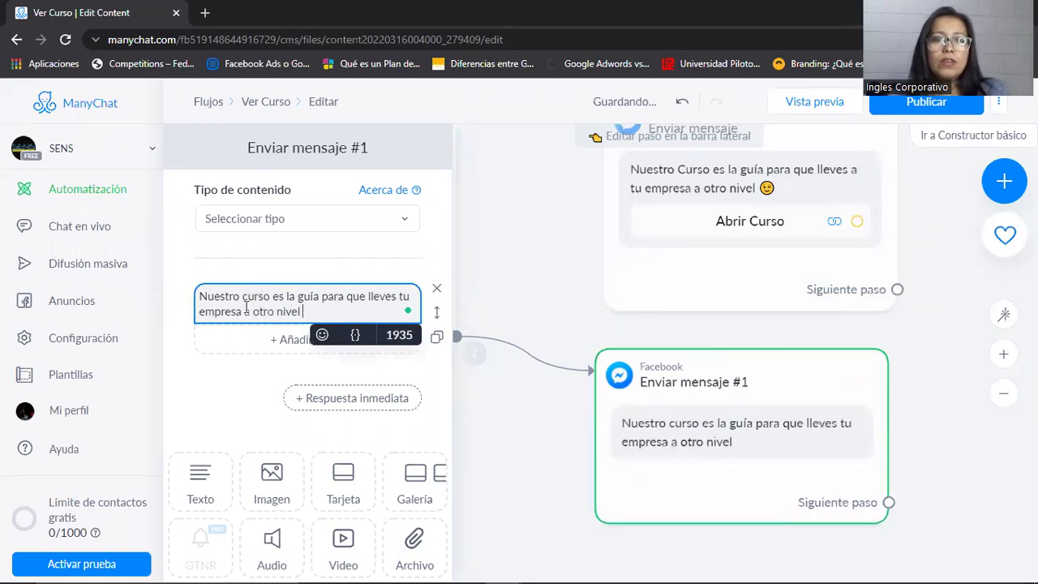
# Insert the 😊 emoji at the end of the new message's text
pyautogui.click(321, 339)
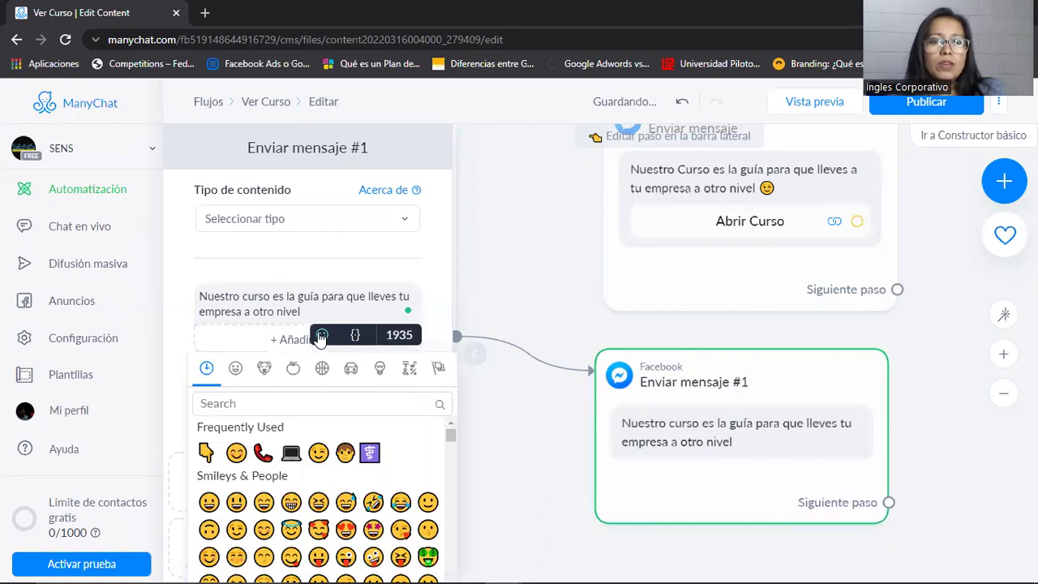
pyautogui.click(242, 459)
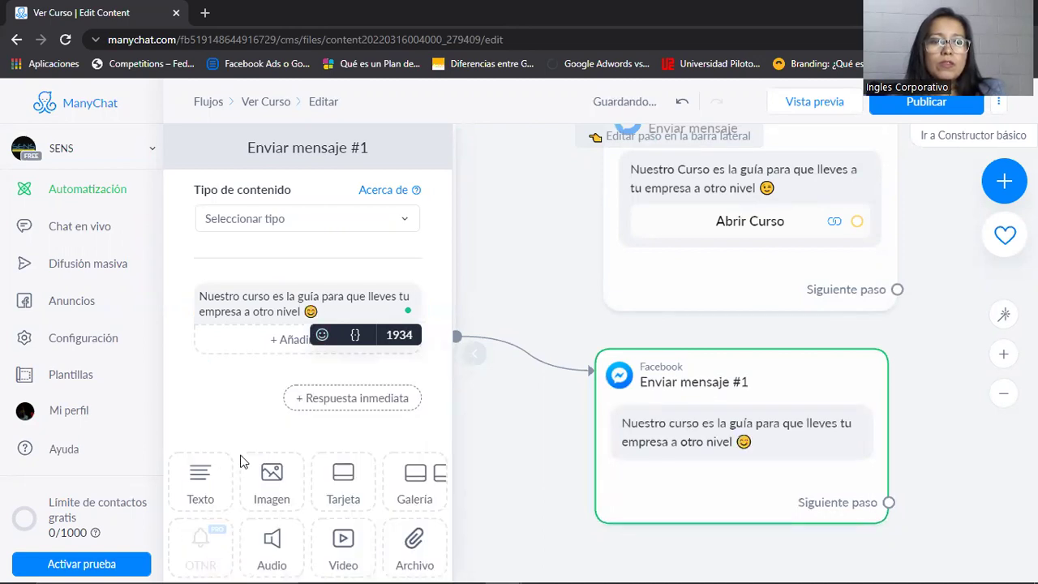
pyautogui.click(259, 392)
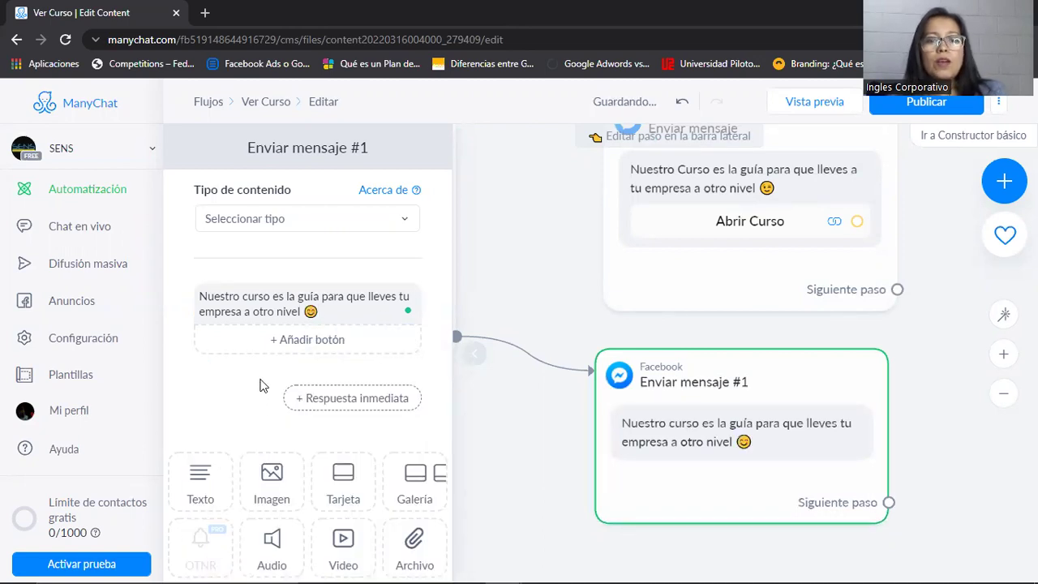
pyautogui.click(297, 340)
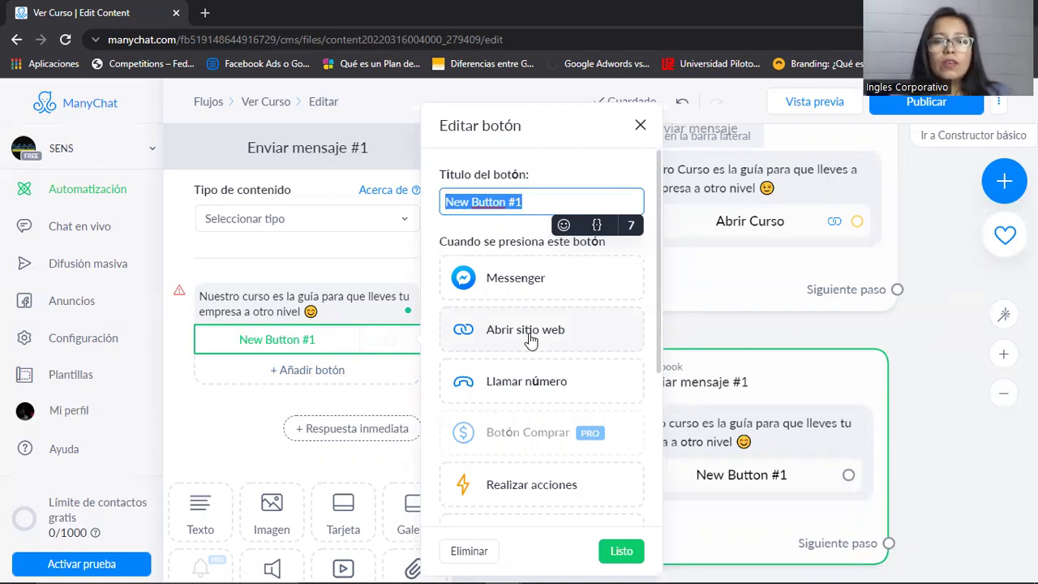
pyautogui.click(527, 330)
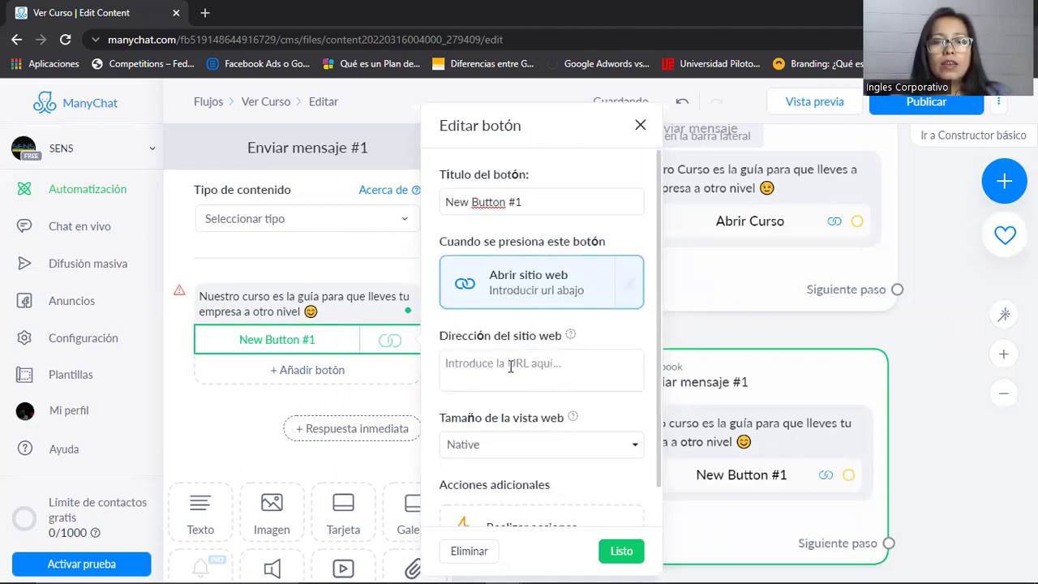
pyautogui.click(510, 367)
pyautogui.write('www.sens.com')
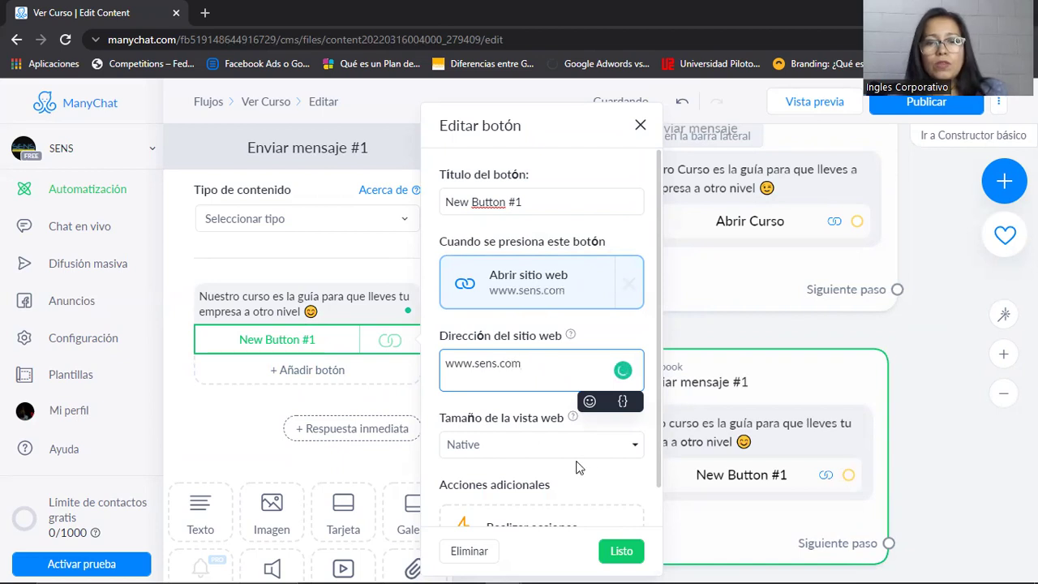
pyautogui.click(615, 552)
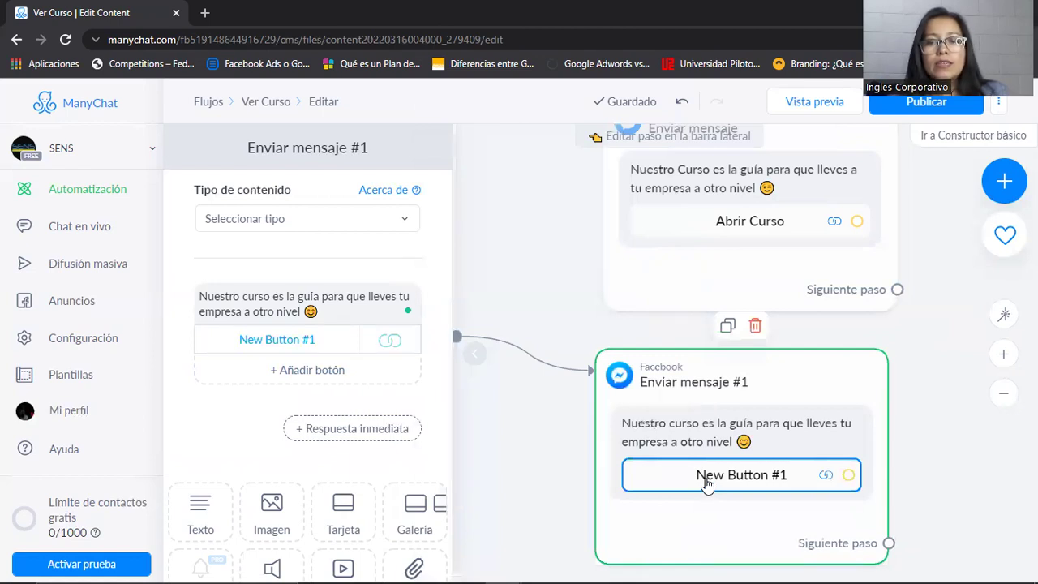
# Title the website button in Enviar mensaje #1 "Abrir curso" and save the button
pyautogui.click(708, 483)
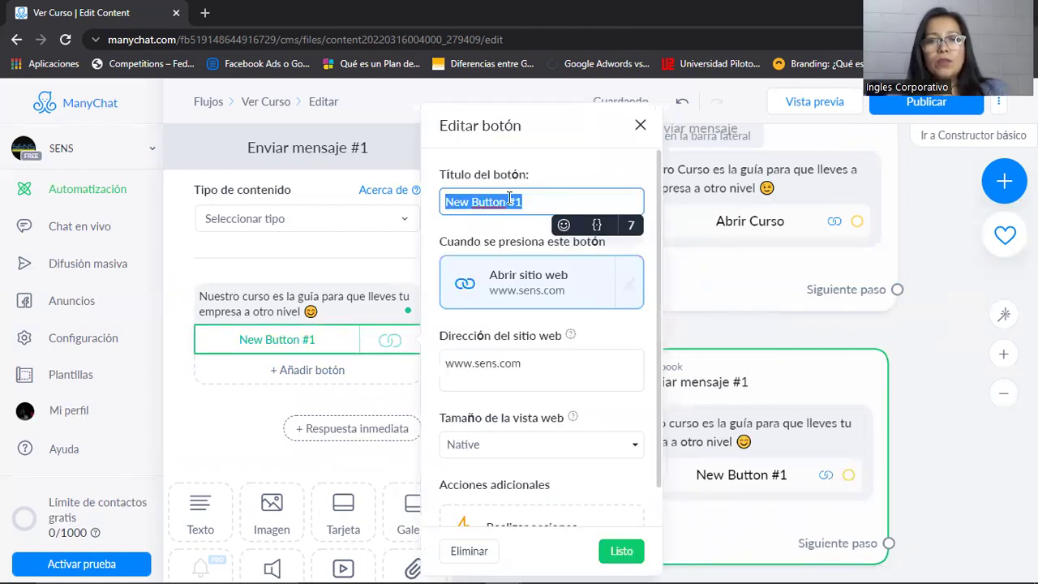
pyautogui.write('Abr')
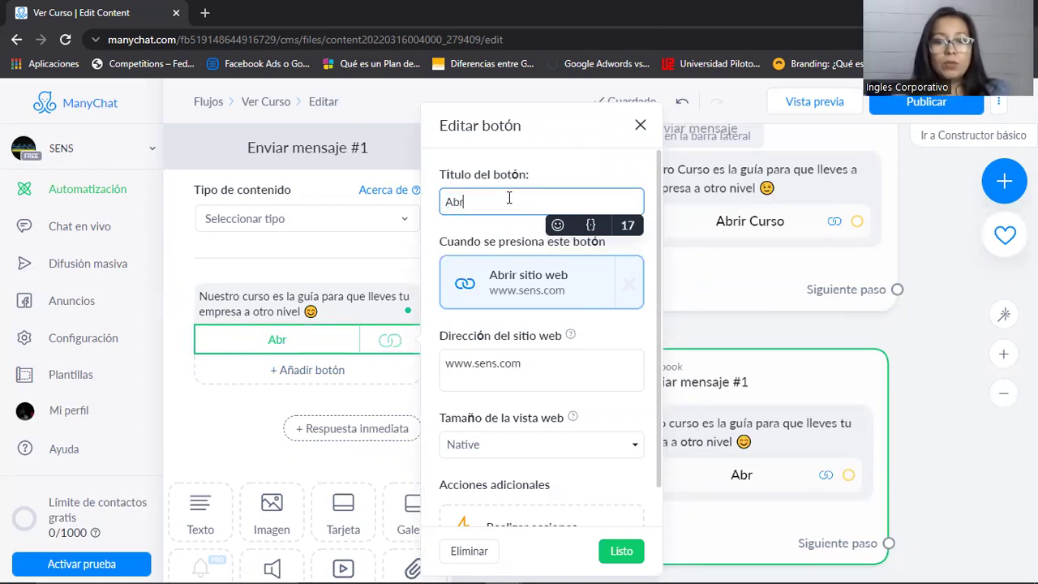
pyautogui.write('curso')
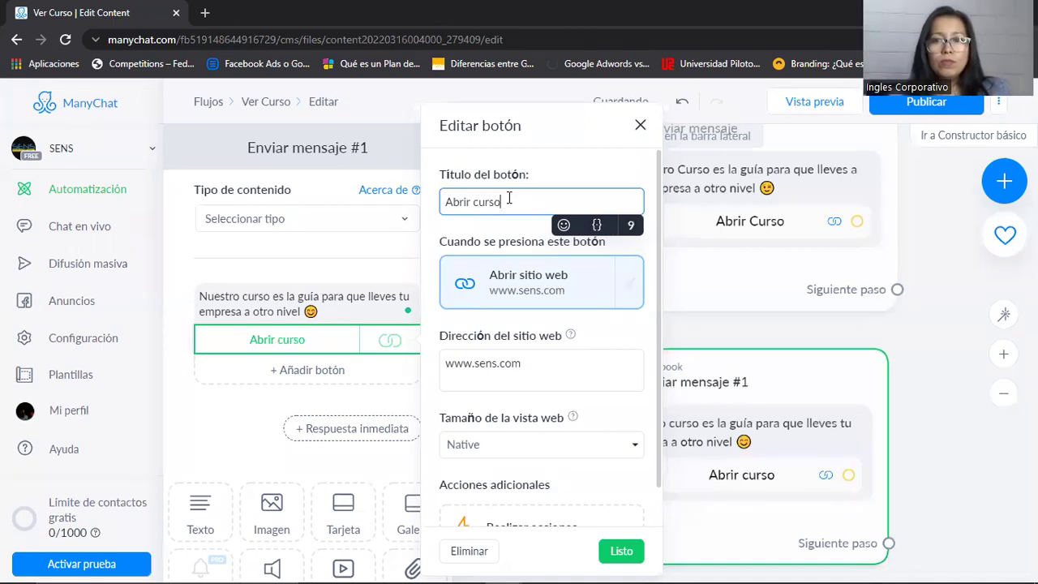
pyautogui.click(617, 553)
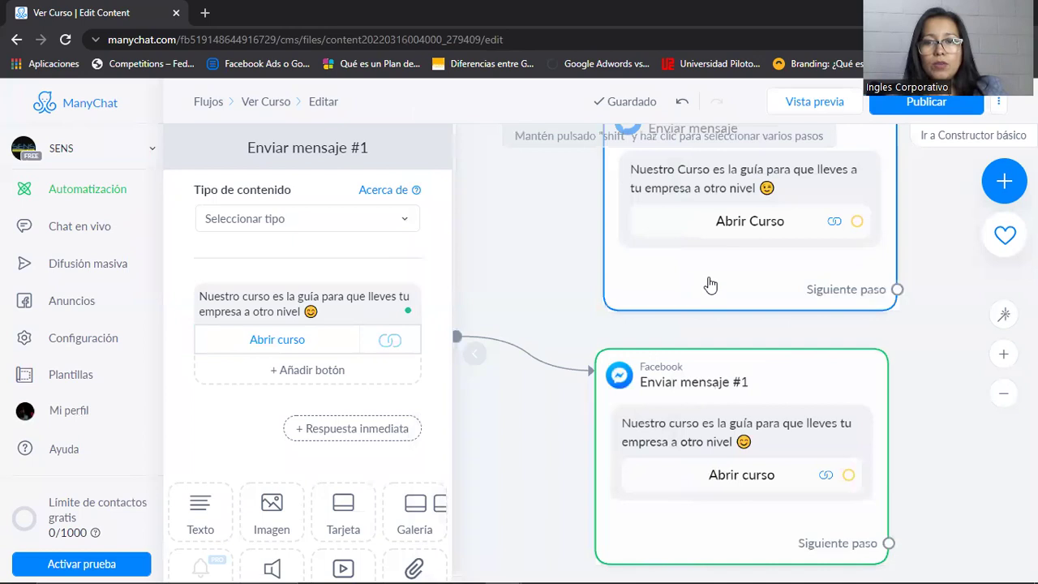
# Delete the duplicate Facebook message Enviar mensaje #1 from the Ver Curso flow
pyautogui.moveTo(686, 412)
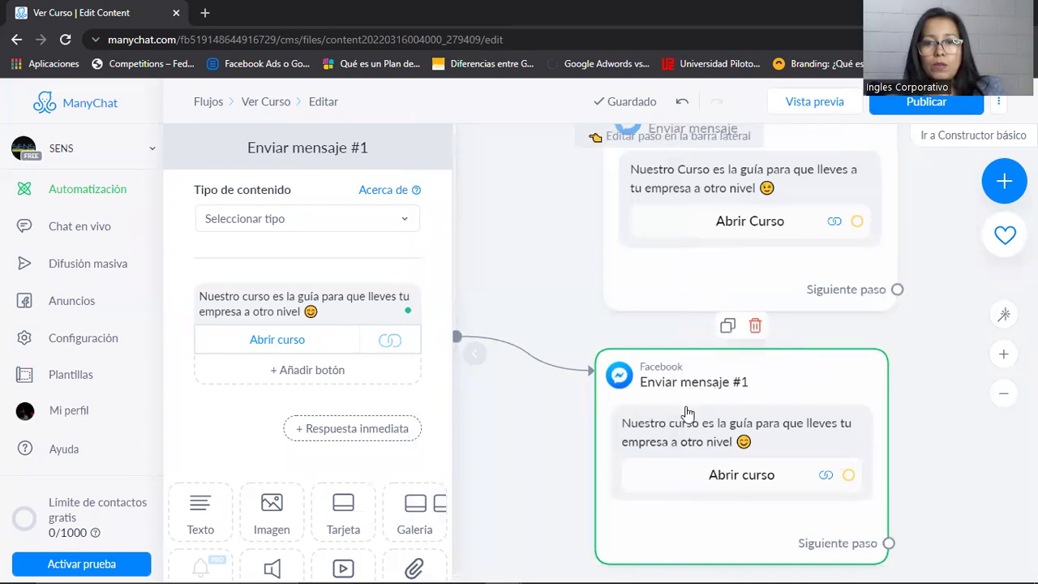
pyautogui.click(755, 327)
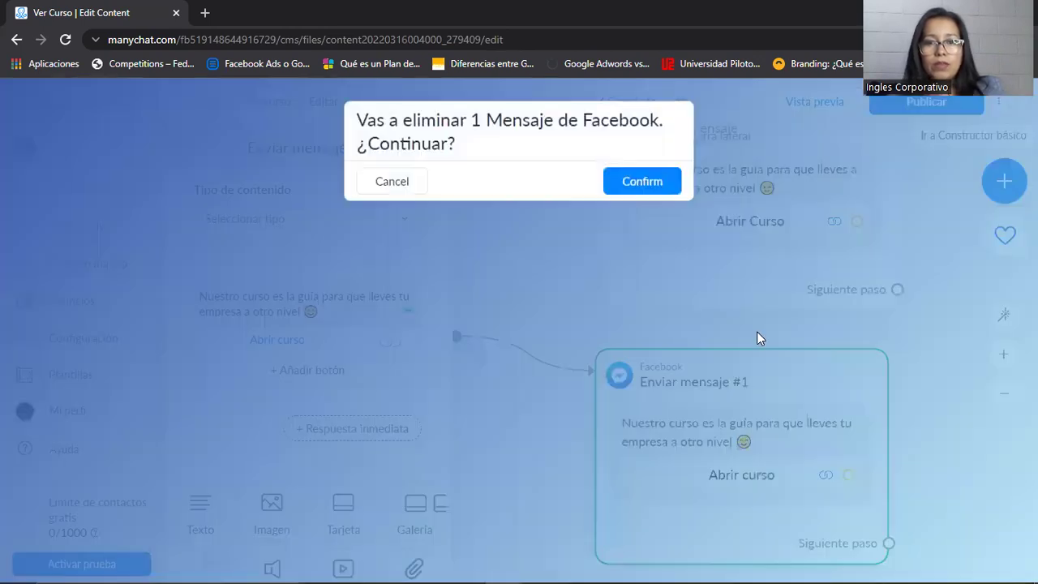
pyautogui.click(631, 180)
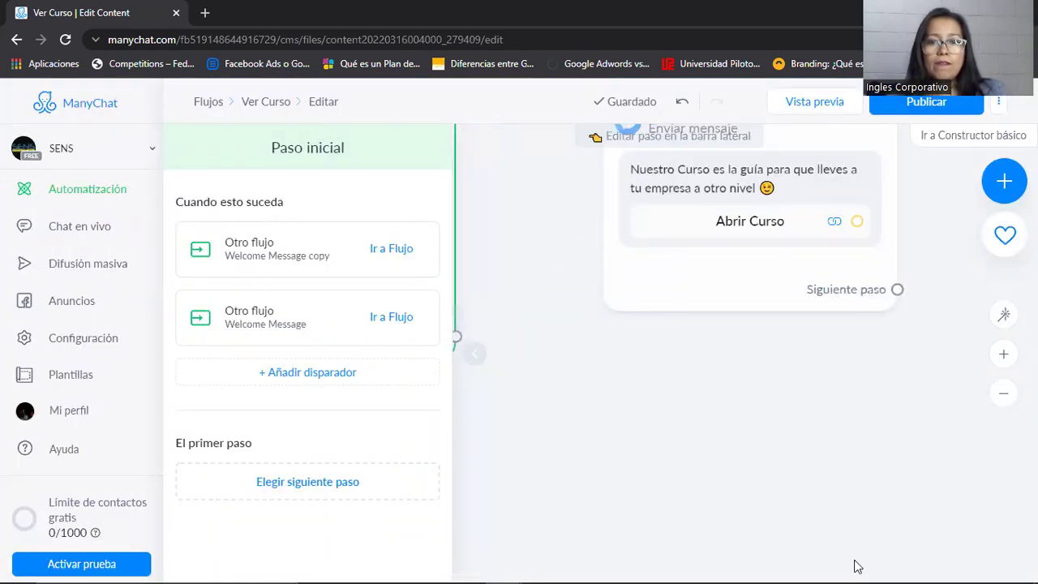
# Connect the first step of Paso inicial to the remaining Enviar mensaje message with the Abrir Curso button
pyautogui.moveTo(684, 452); pyautogui.dragTo(826, 546)
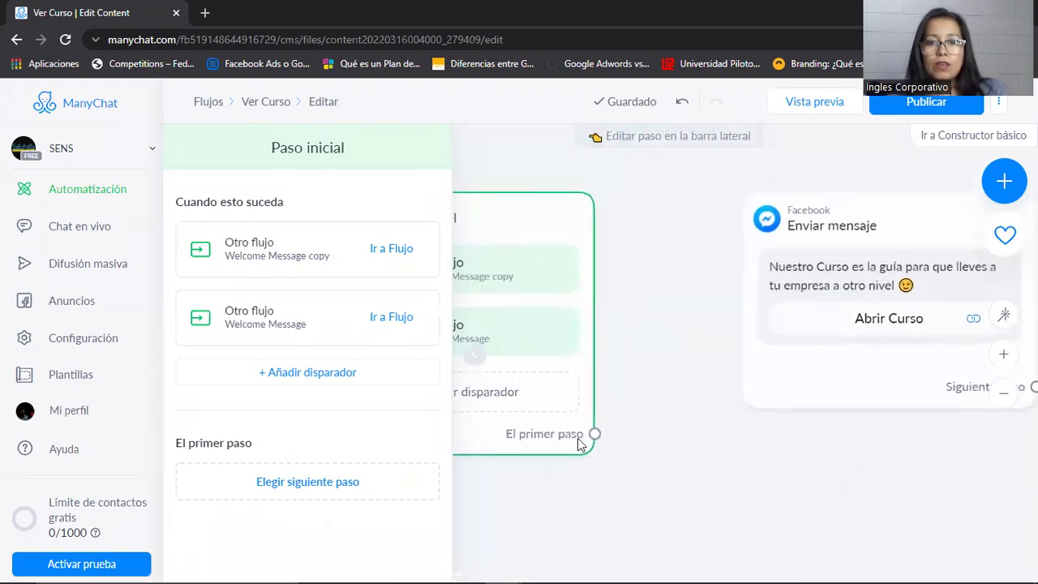
pyautogui.moveTo(595, 434); pyautogui.dragTo(749, 227)
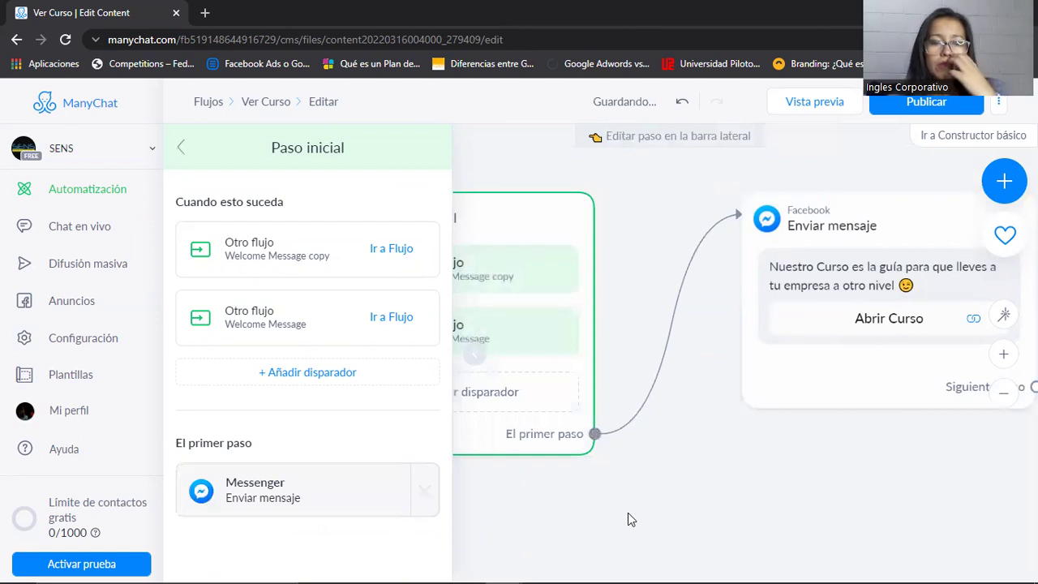
pyautogui.click(1004, 394)
pyautogui.click(765, 501)
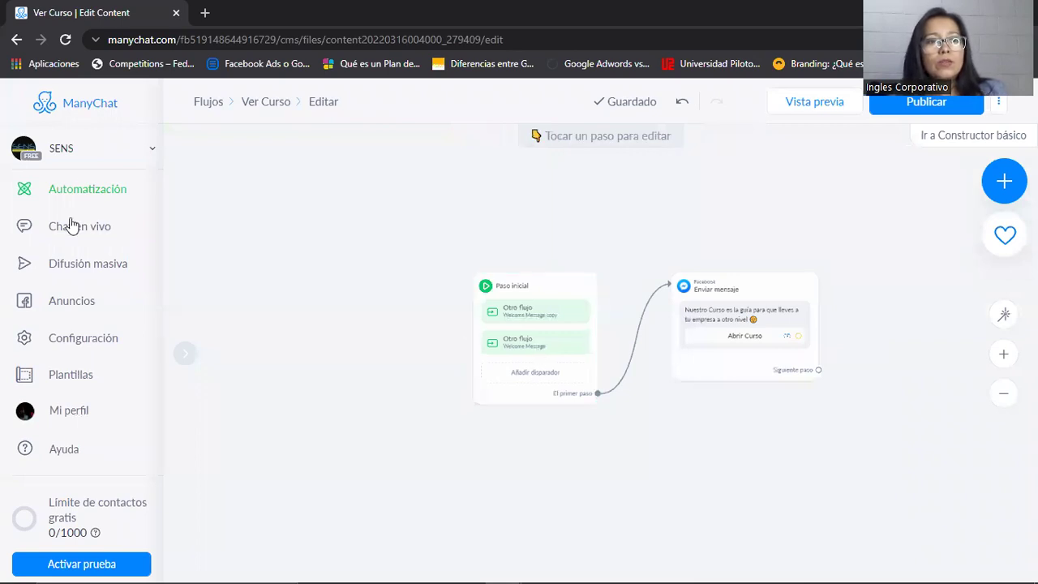
# Go to the automation flow list and open the Welcome Message copy flow
pyautogui.click(82, 188)
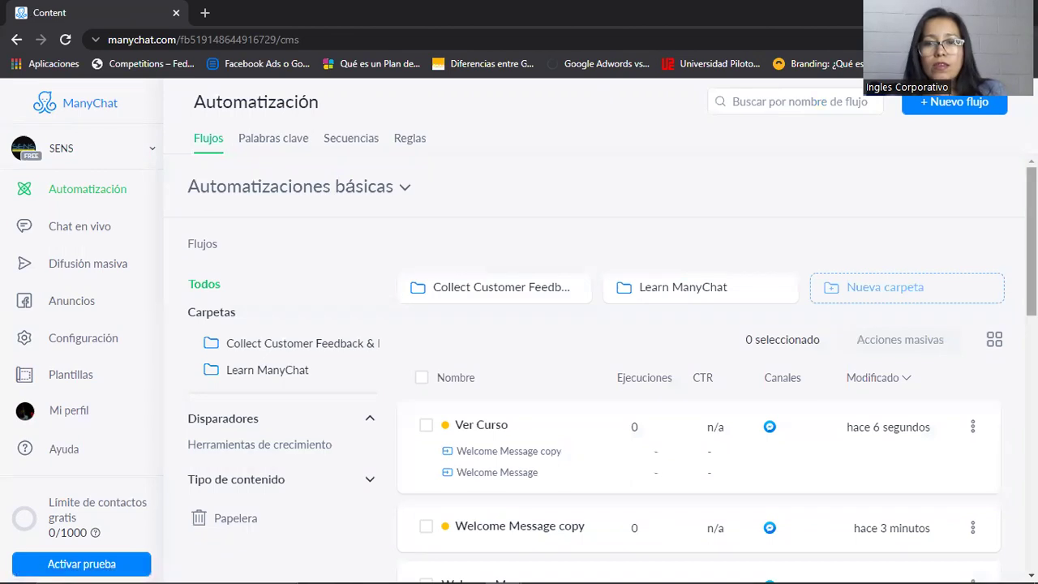
pyautogui.scroll(-1, 527, 438)
pyautogui.scroll(-1, 515, 391)
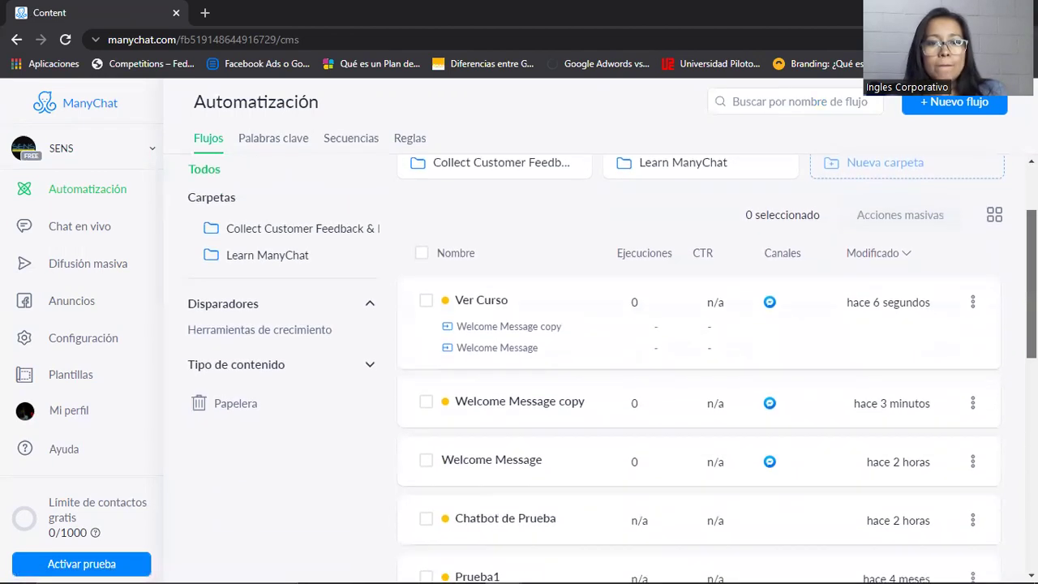
pyautogui.click(513, 393)
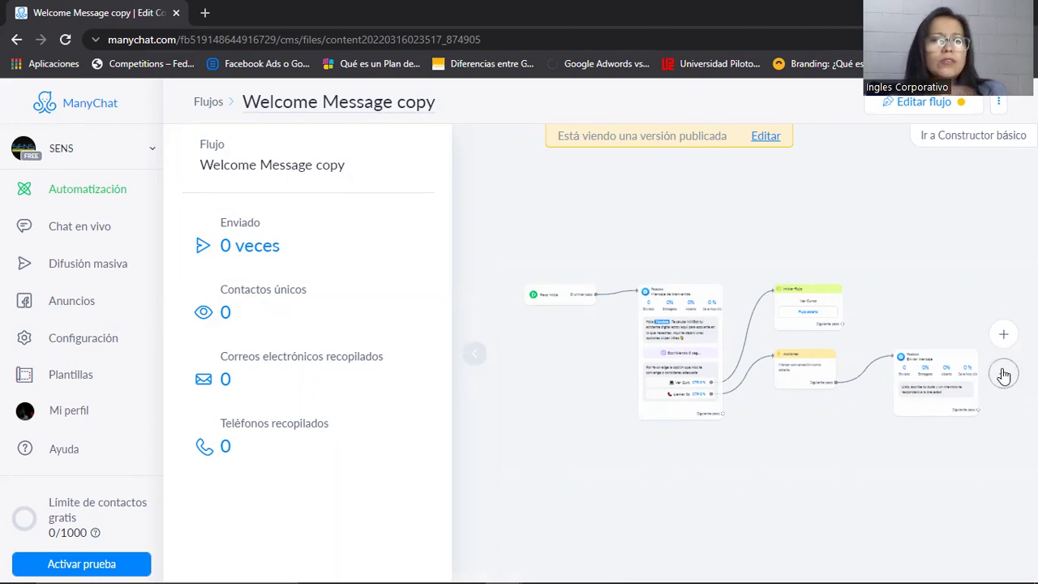
# Inspect the Llamar Staff branch of the published Welcome Message copy flow and switch the flow to editing
pyautogui.click(1004, 336)
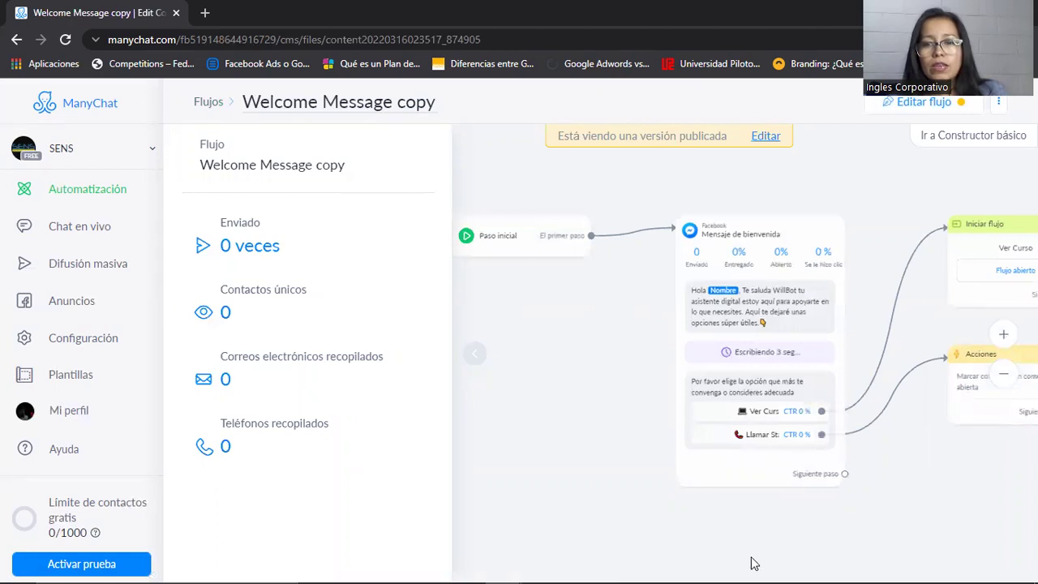
pyautogui.moveTo(957, 511); pyautogui.dragTo(763, 491)
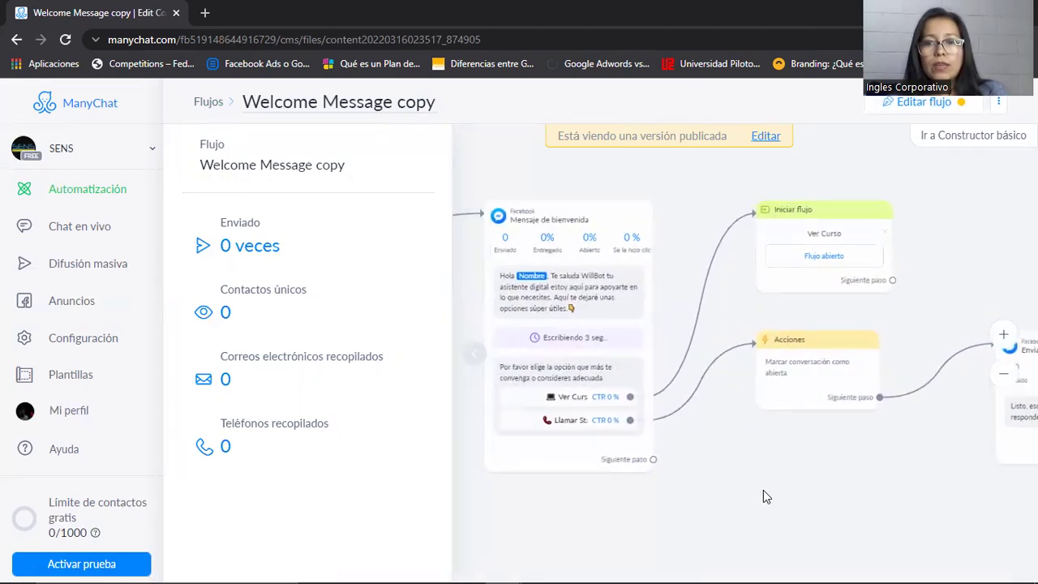
pyautogui.click(1003, 334)
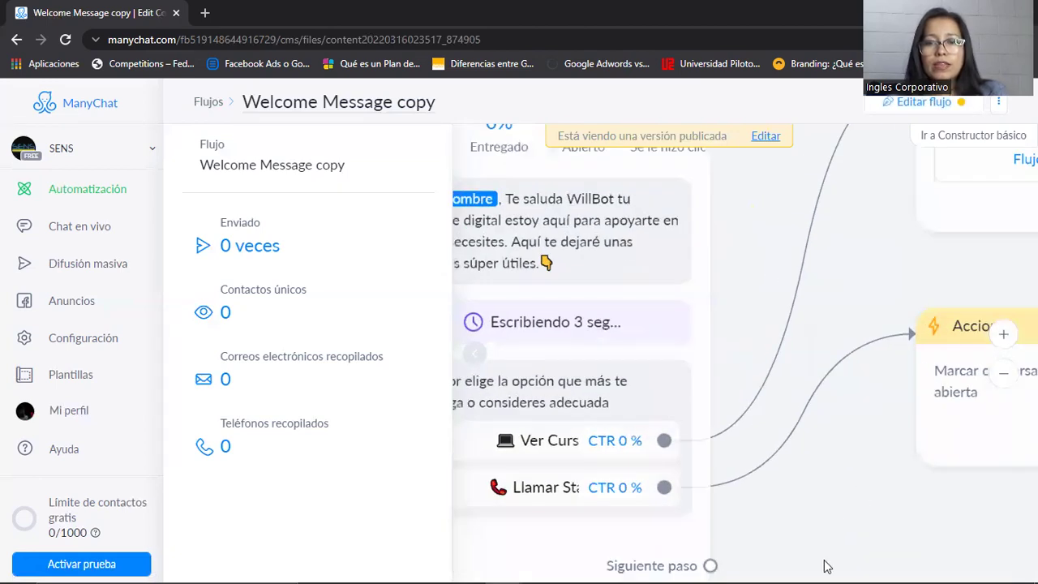
pyautogui.moveTo(776, 538); pyautogui.dragTo(785, 495)
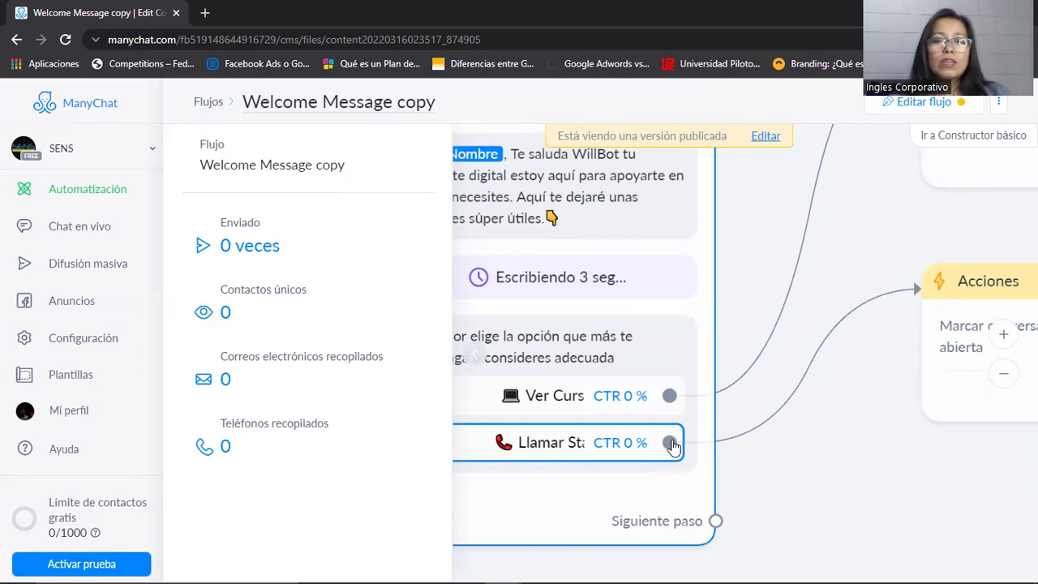
pyautogui.moveTo(672, 445); pyautogui.dragTo(728, 447)
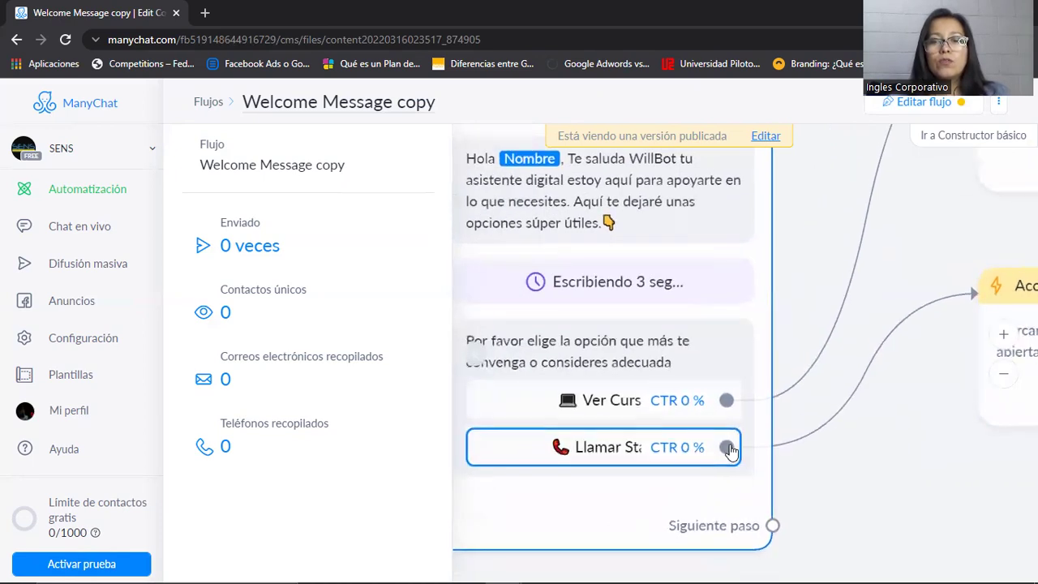
pyautogui.click(919, 102)
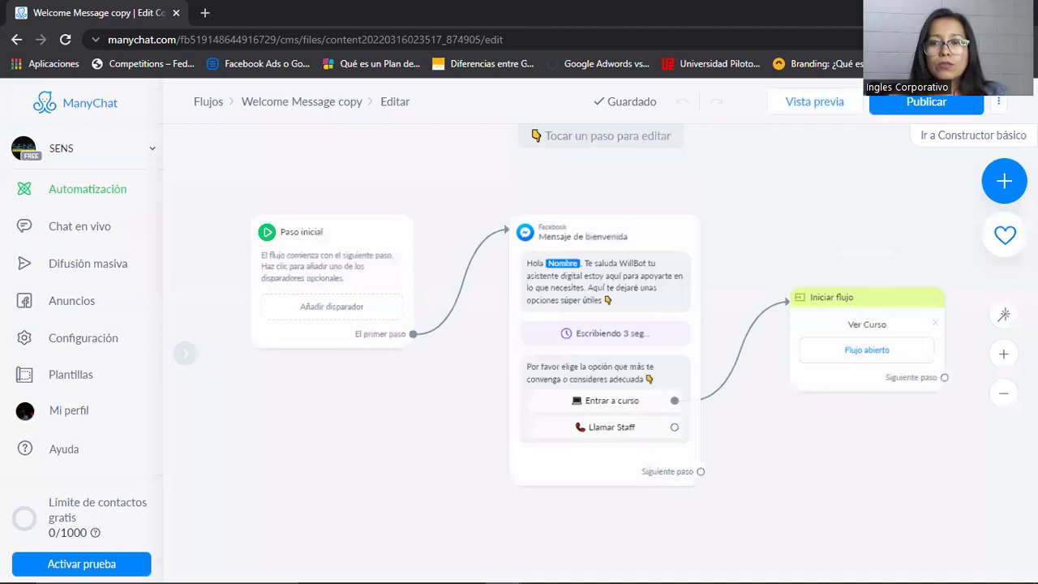
pyautogui.click(1005, 354)
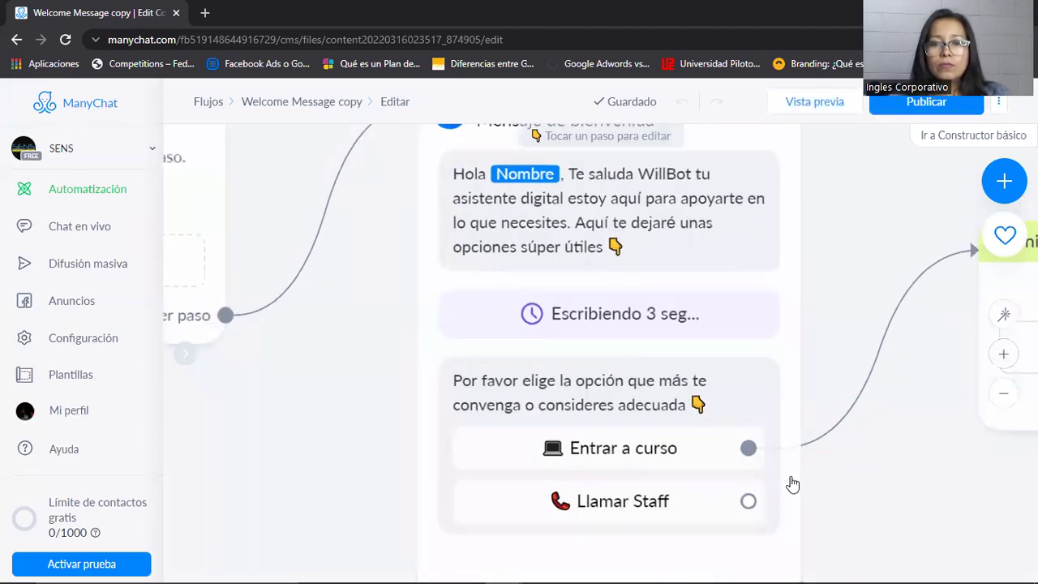
pyautogui.moveTo(749, 501); pyautogui.dragTo(953, 503)
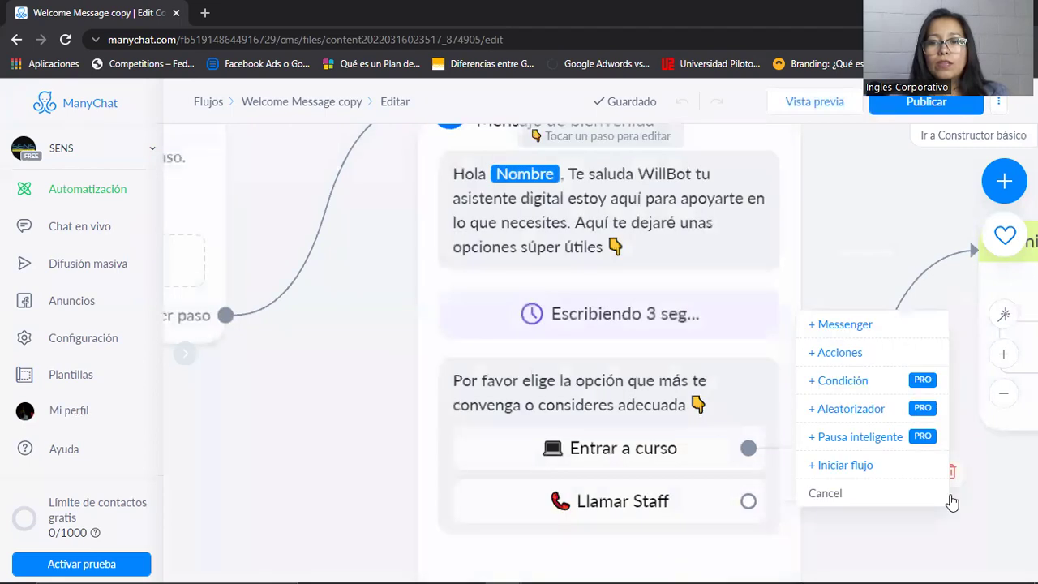
pyautogui.click(867, 328)
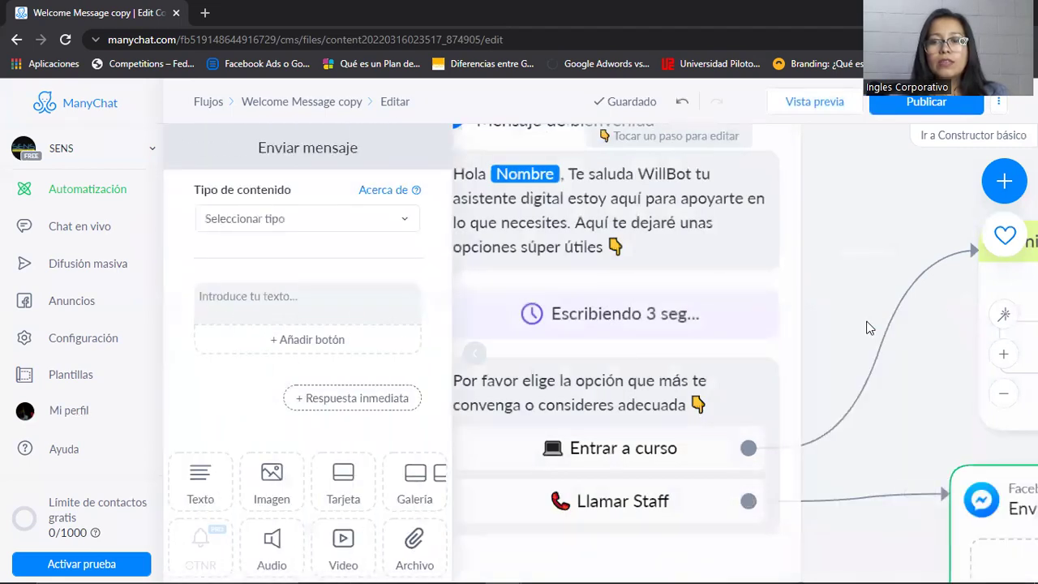
pyautogui.click(1004, 394)
pyautogui.click(1007, 398)
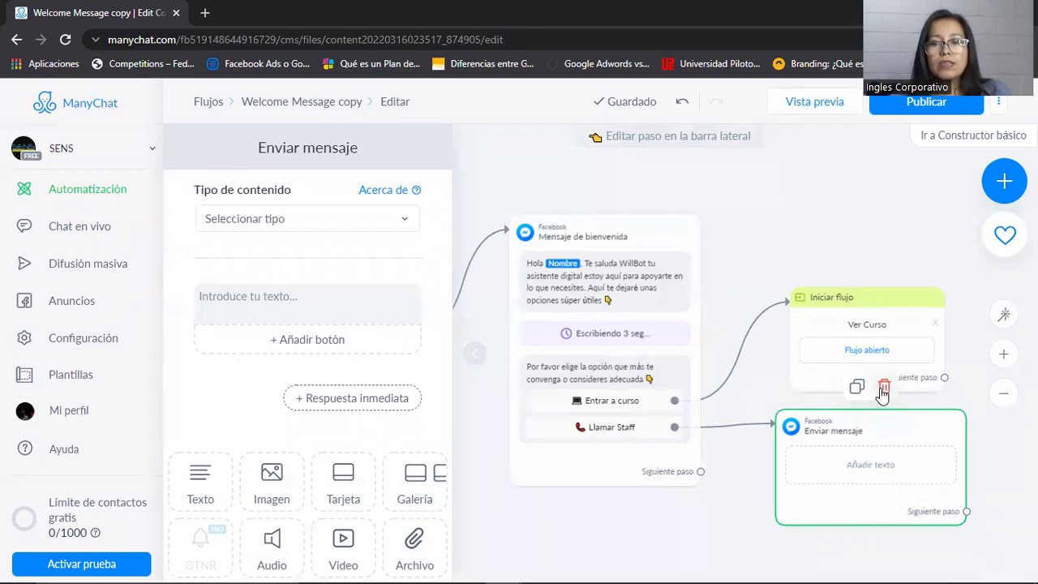
pyautogui.click(883, 388)
# Connect the Llamar Staff button to a new Acciones step containing the action Marcar conversación como abierta
pyautogui.click(672, 438)
pyautogui.moveTo(674, 426); pyautogui.dragTo(797, 451)
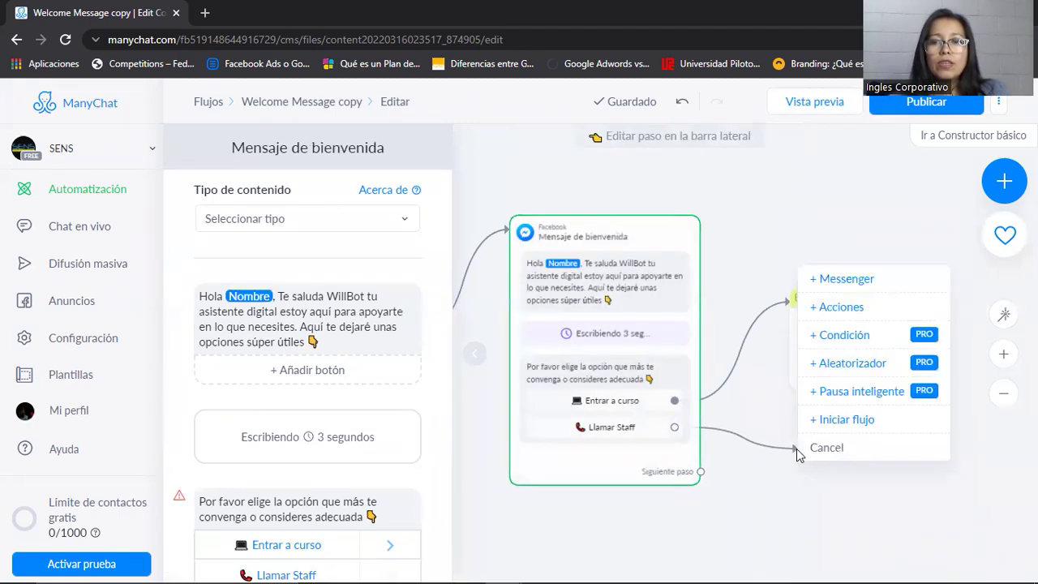
pyautogui.click(841, 307)
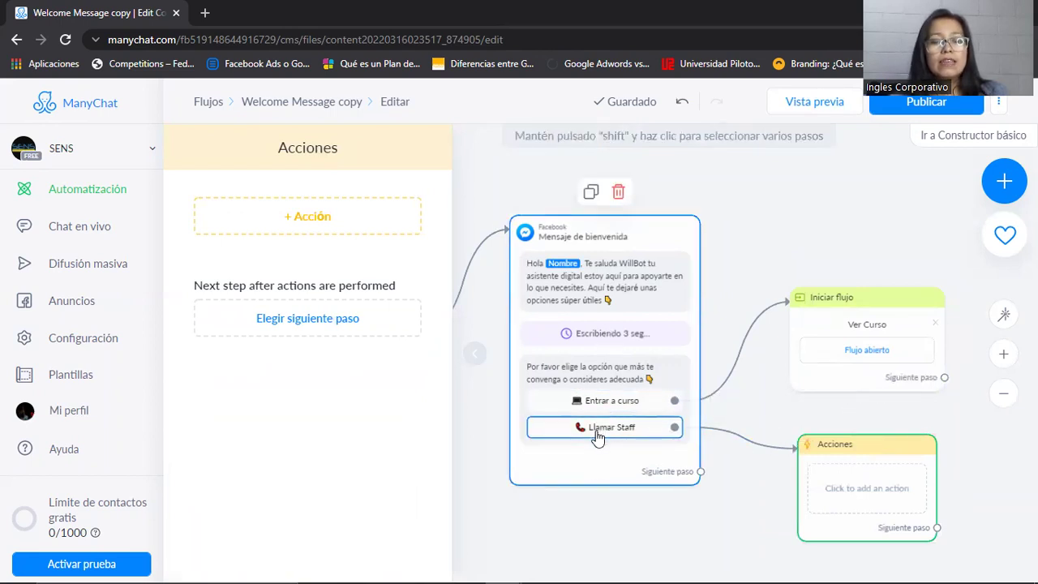
pyautogui.moveTo(762, 445)
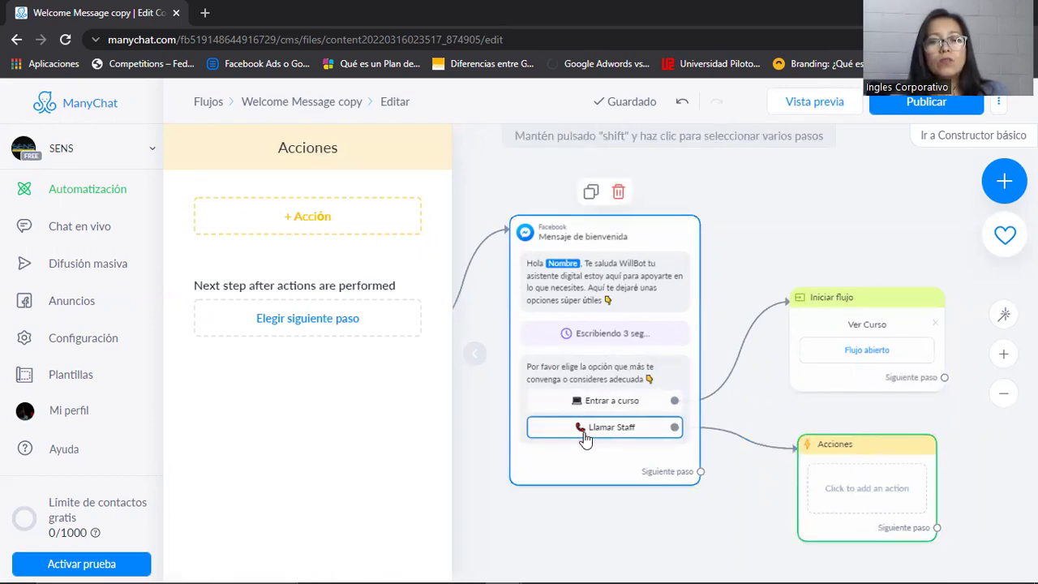
pyautogui.click(290, 225)
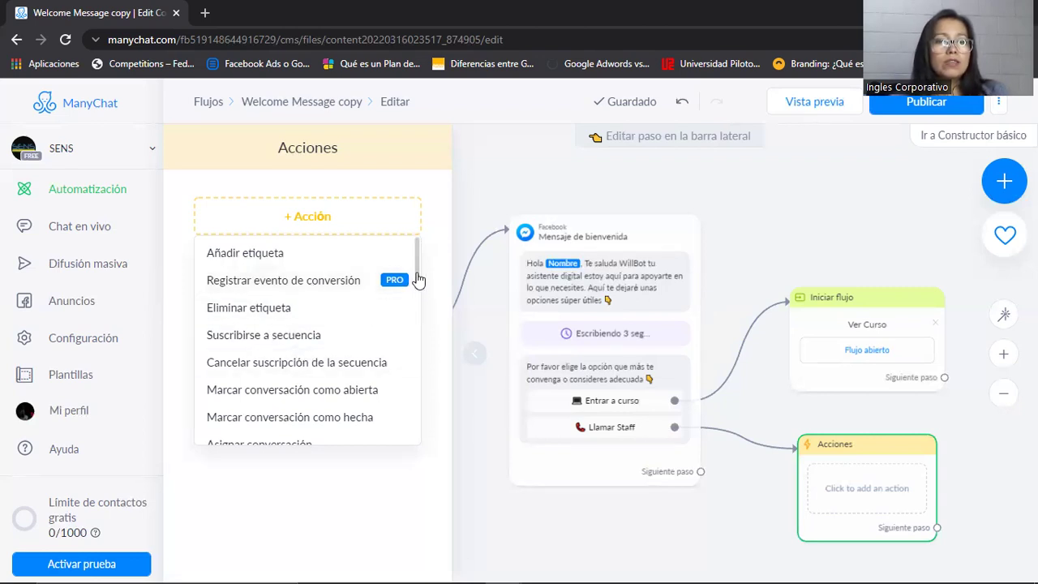
pyautogui.click(312, 395)
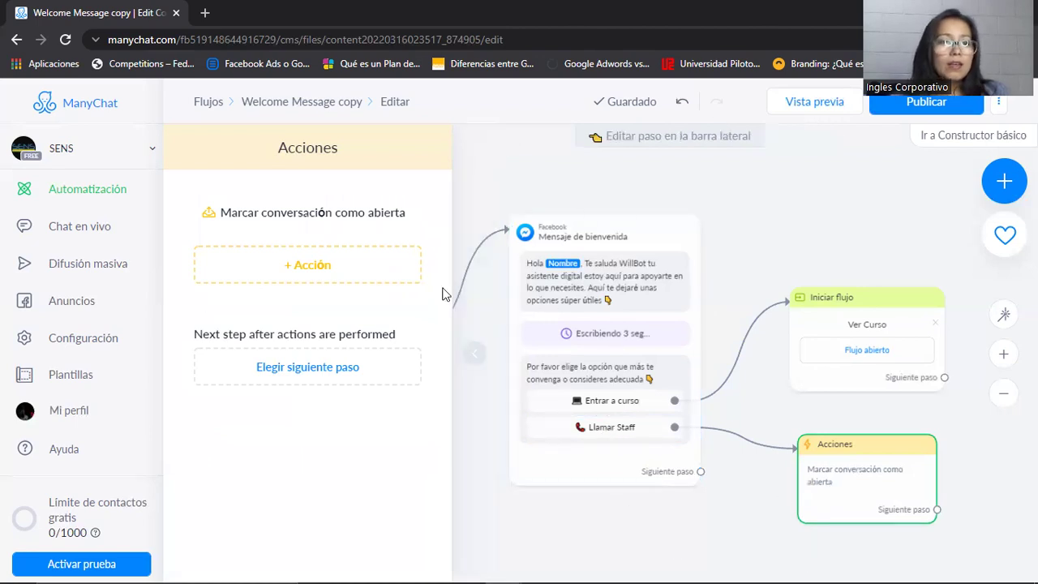
# Look at the Chat en vivo page and return to the Welcome Message copy editor
pyautogui.click(65, 228)
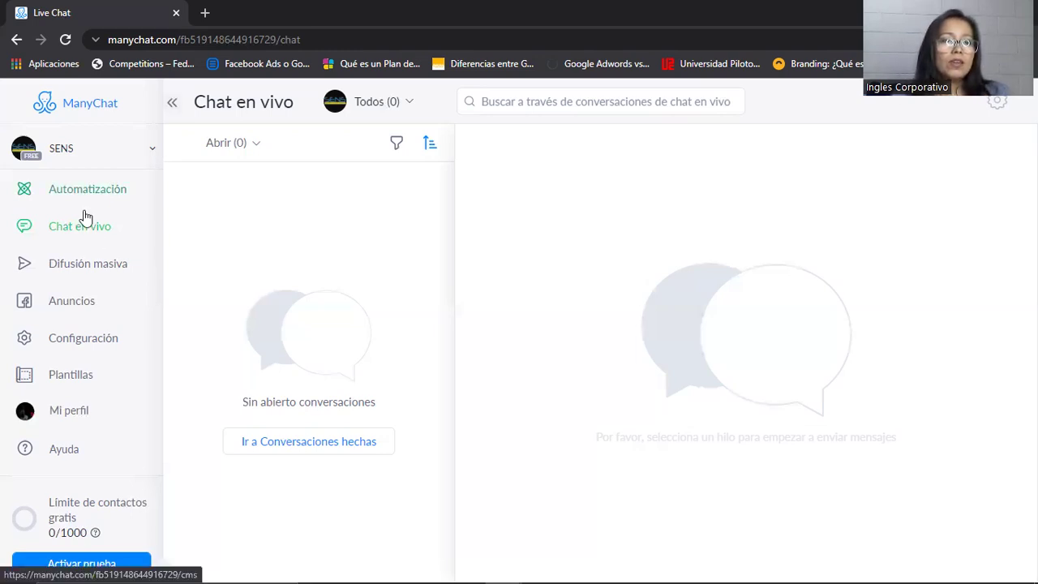
pyautogui.click(17, 39)
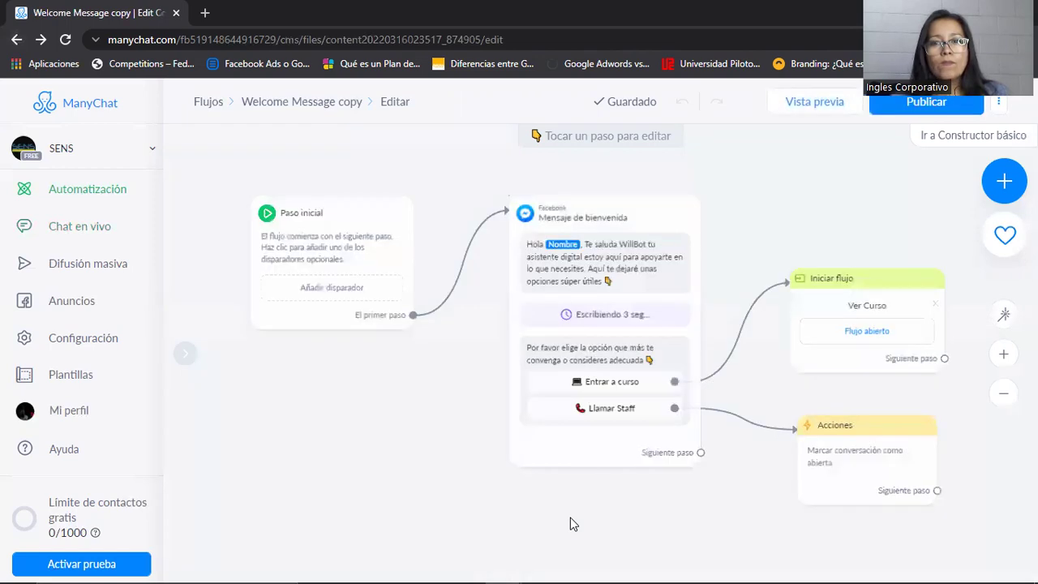
# Connect the next step of Acciones to a new Messenger message
pyautogui.moveTo(846, 456)
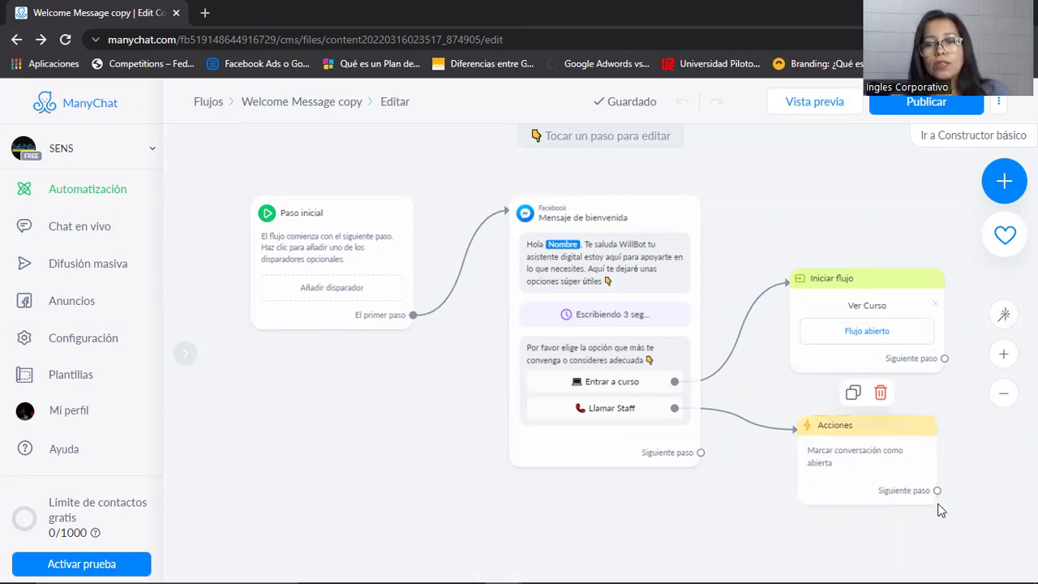
pyautogui.moveTo(939, 492); pyautogui.dragTo(1002, 454)
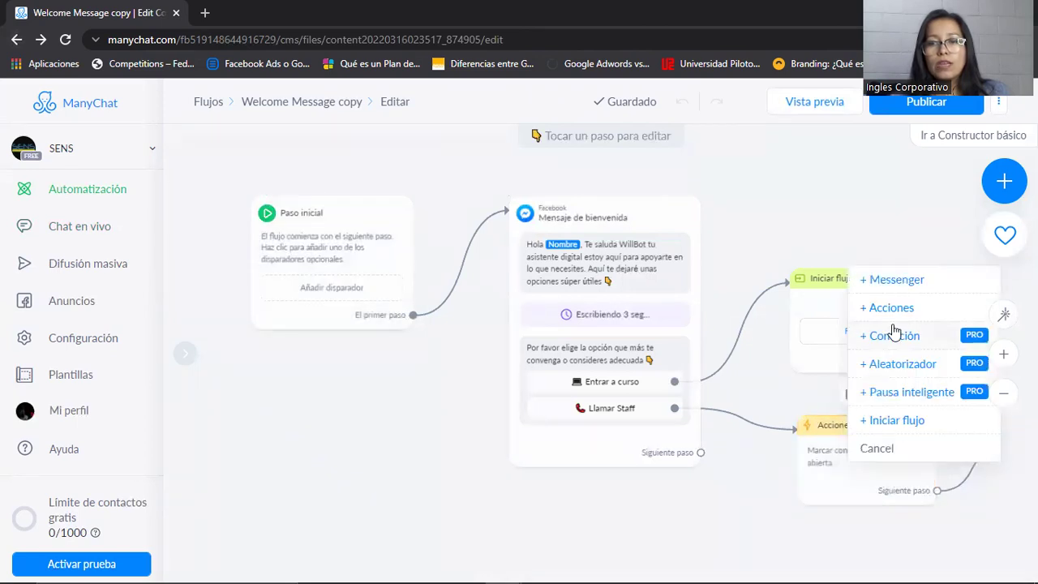
pyautogui.click(897, 280)
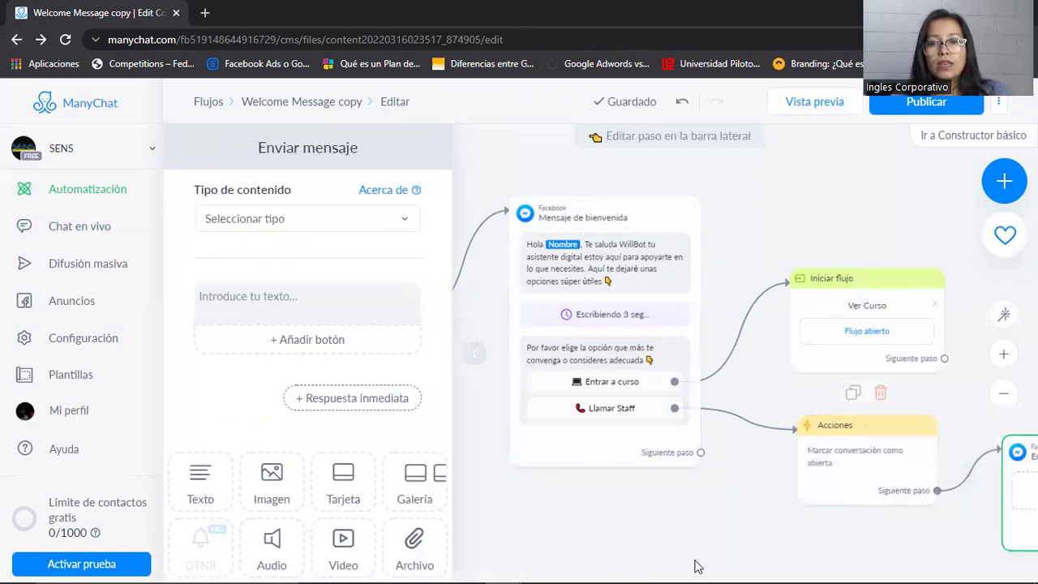
pyautogui.moveTo(686, 532); pyautogui.dragTo(464, 497)
# Write the new message's text as "Listo, tu mensaje fue recibido y será contestado a la brevedad posible por un miembro del Staff"
pyautogui.click(365, 320)
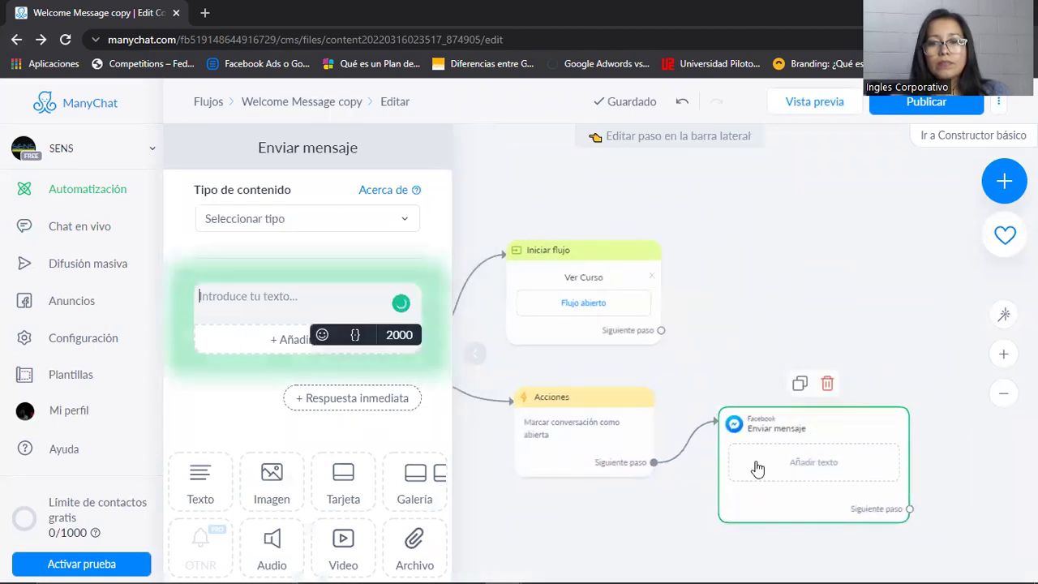
pyautogui.write('Li')
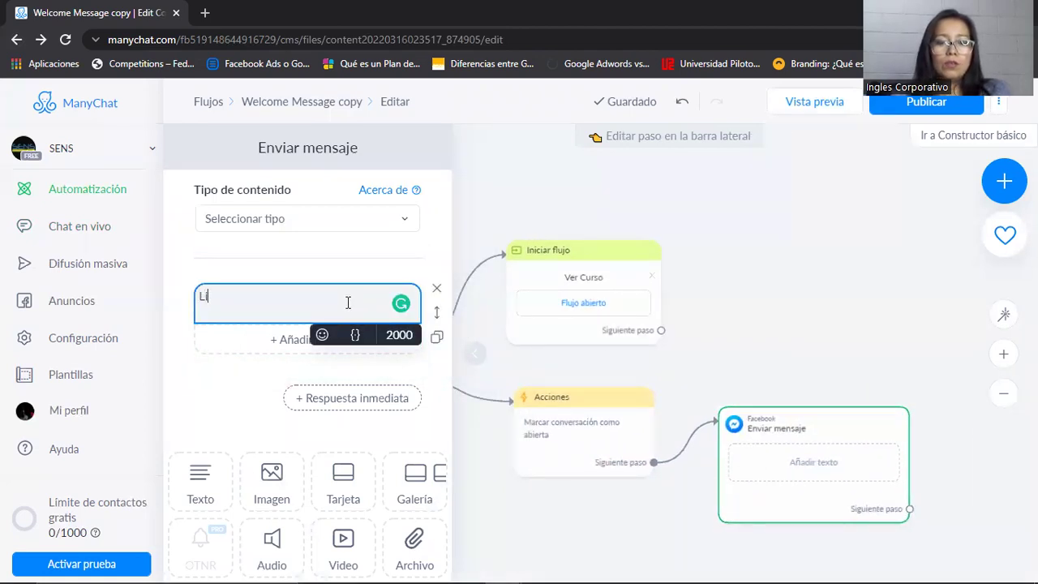
pyautogui.write('sto, tu ')
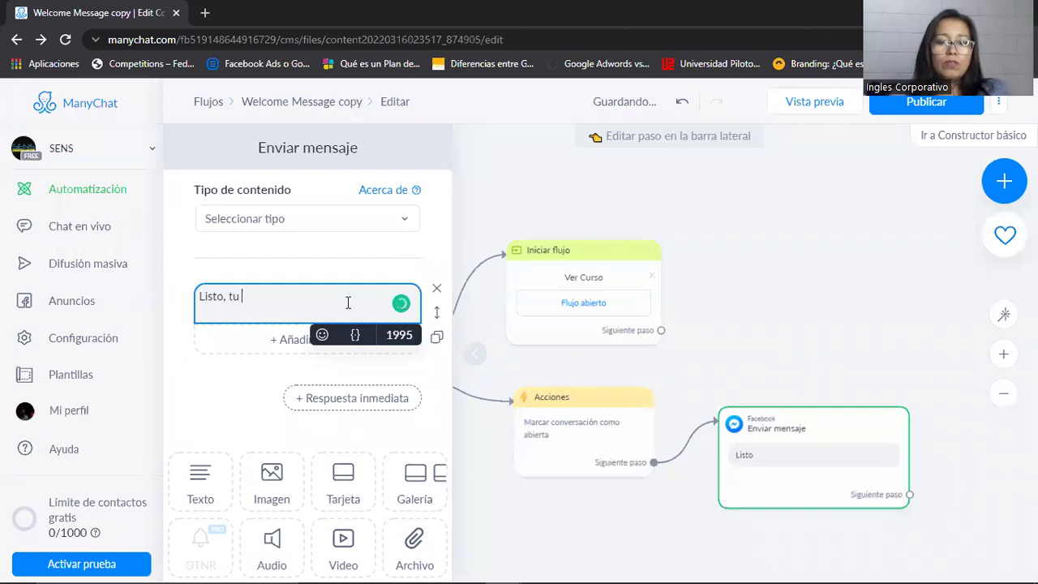
pyautogui.write('mensaje fue')
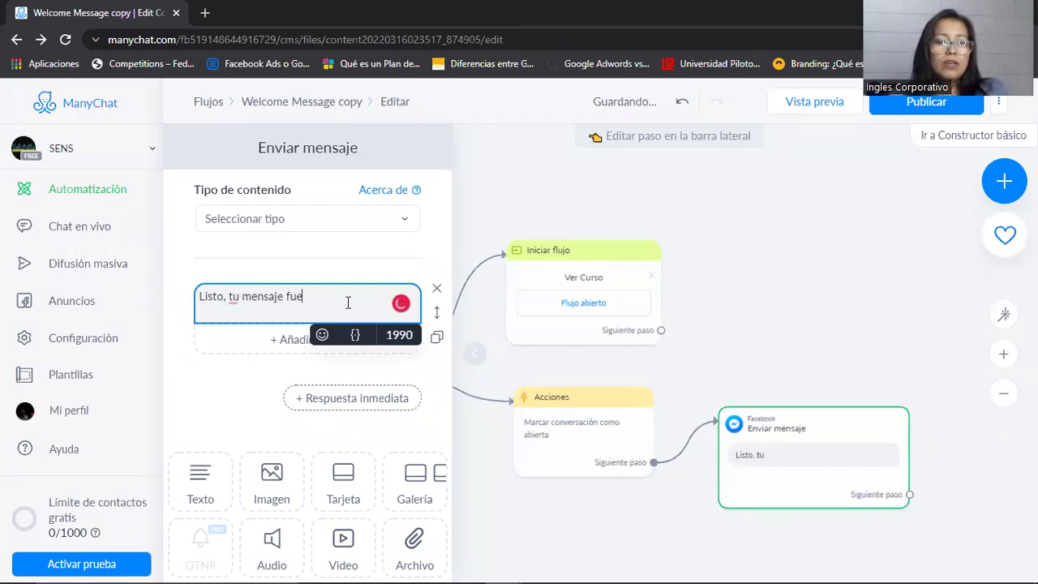
pyautogui.write(' recibido y s')
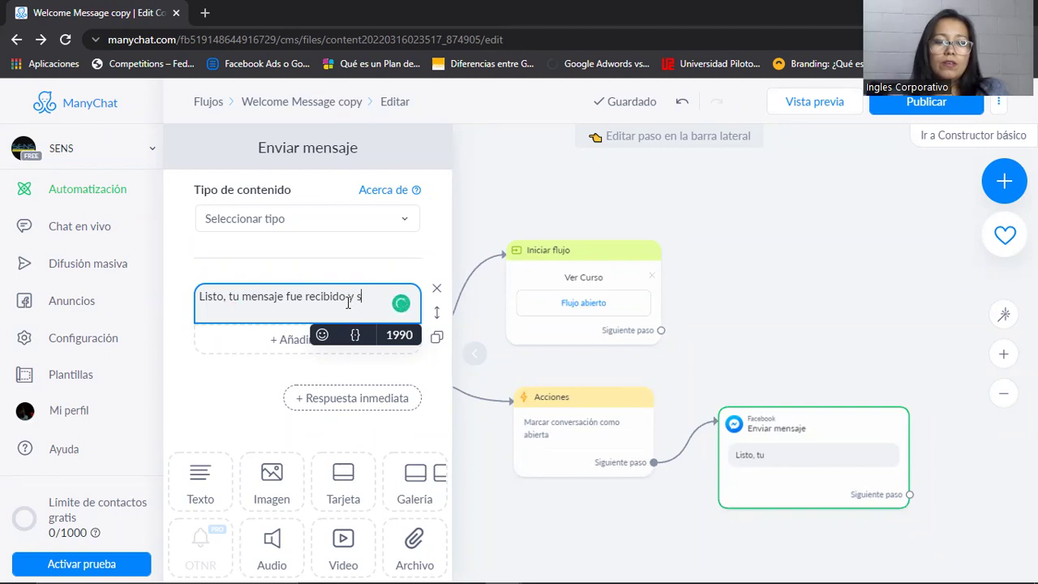
pyautogui.write('erá contes')
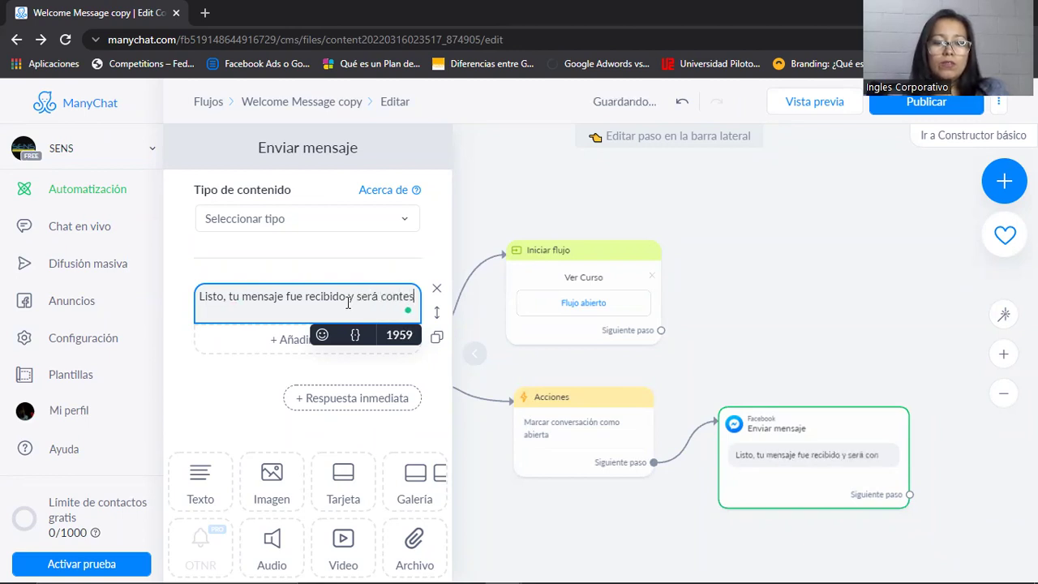
pyautogui.write('tado a la brev')
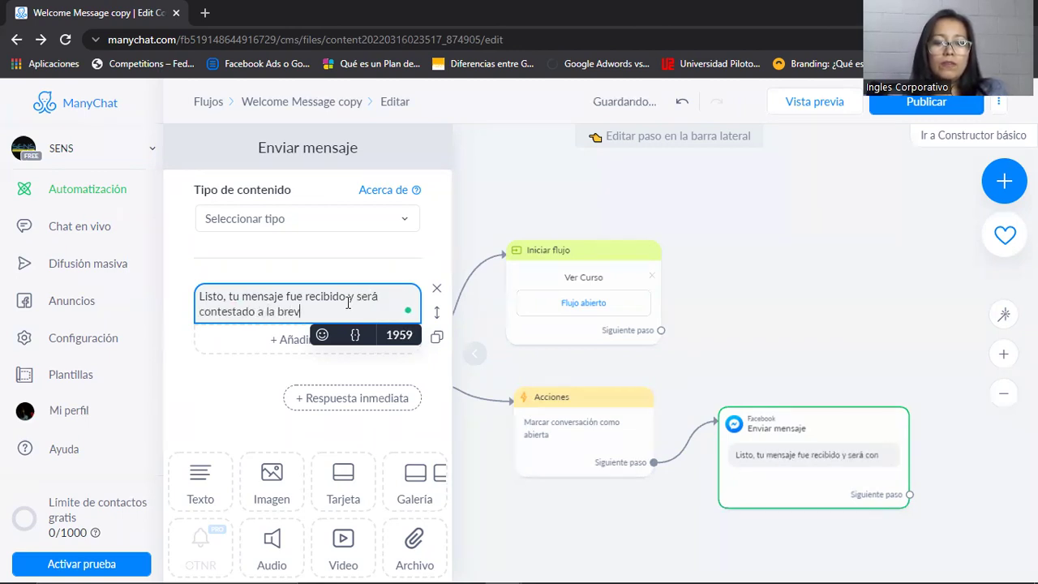
pyautogui.write('edad posib')
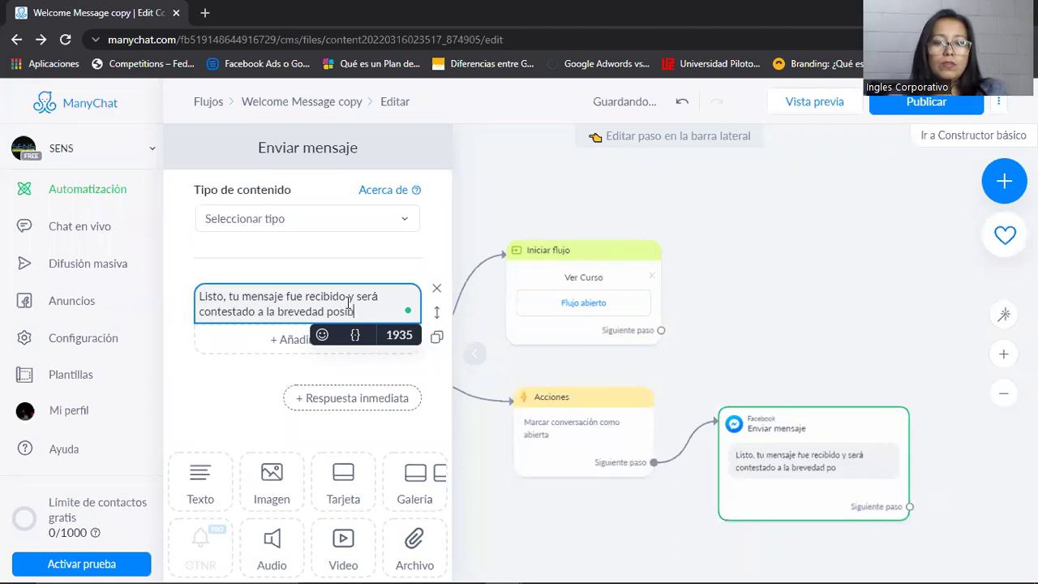
pyautogui.write('le por tu')
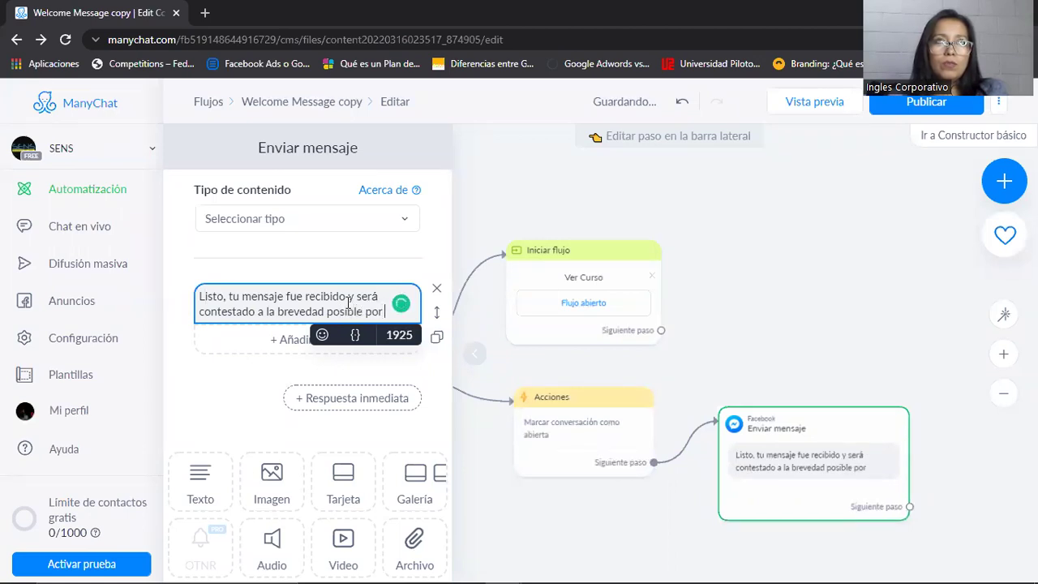
pyautogui.press('BackSpace')
pyautogui.press('BackSpace')
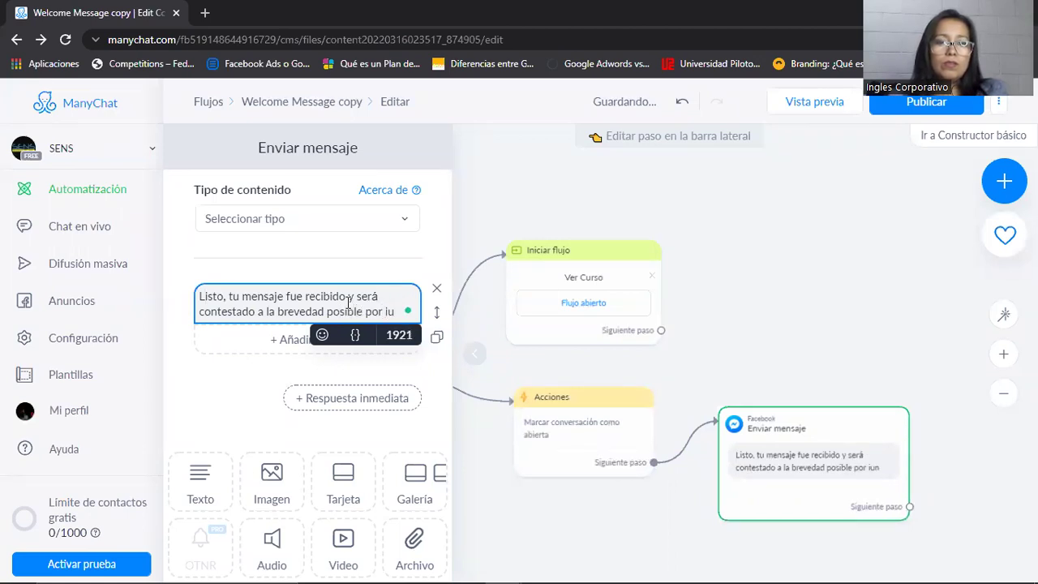
pyautogui.write('un miemb')
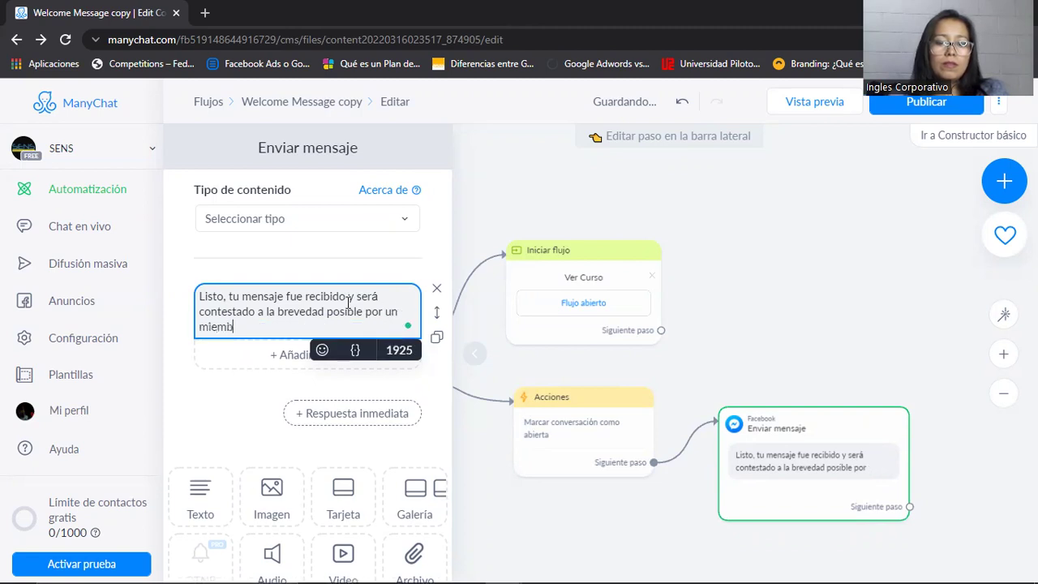
pyautogui.write('ro del Sta')
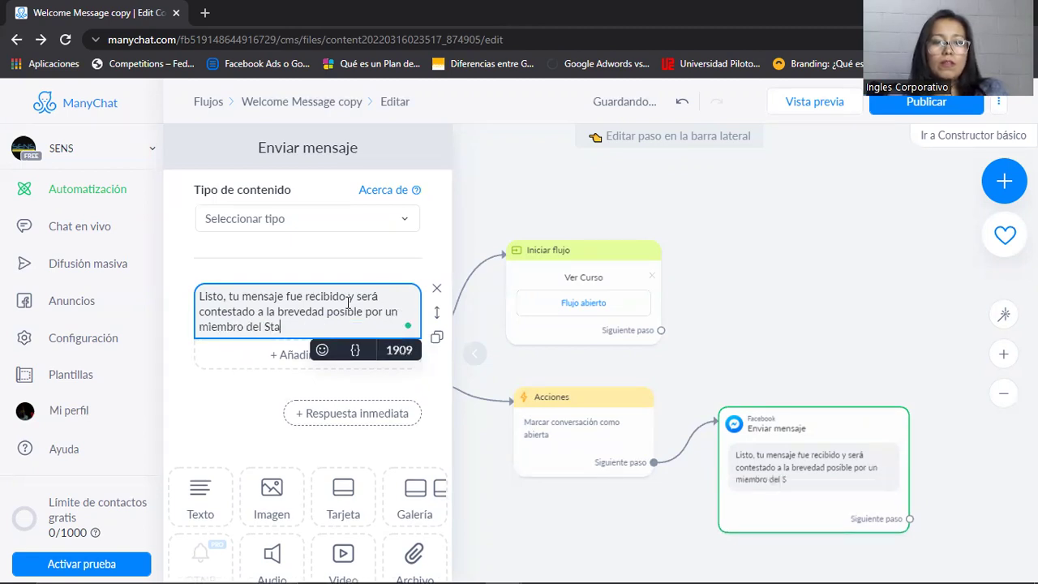
pyautogui.write('ff')
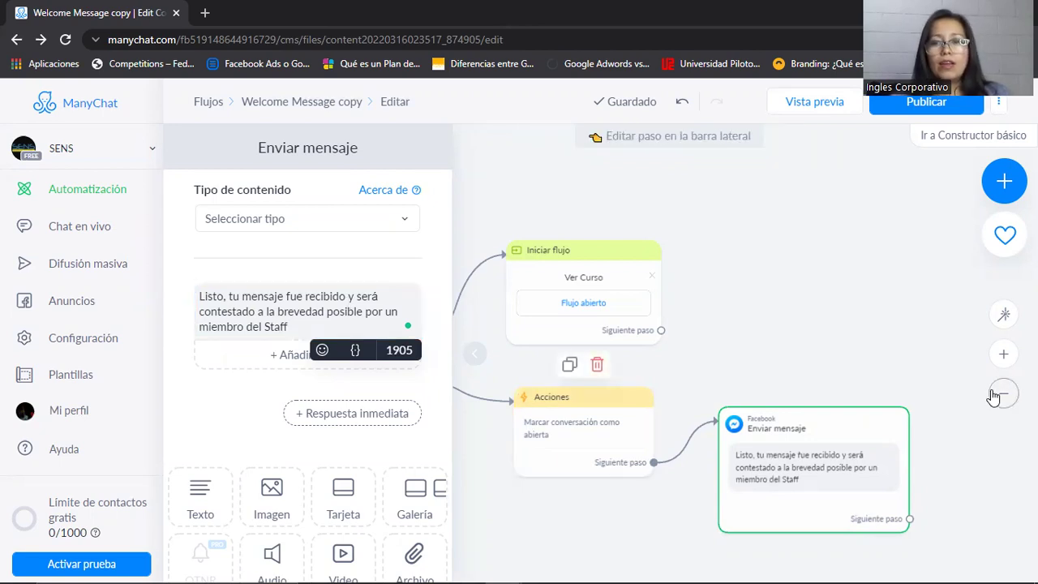
pyautogui.click(952, 456)
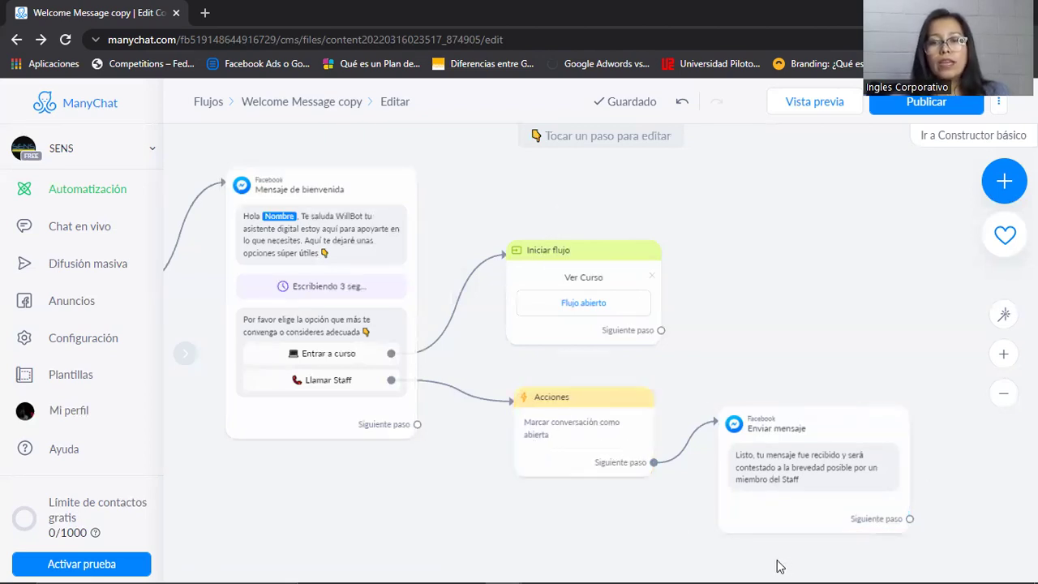
# Look over the flow's branches and view the next-step options available after the Ver Curso Iniciar flujo step, without adding one
pyautogui.hscroll(-3, 776, 560)
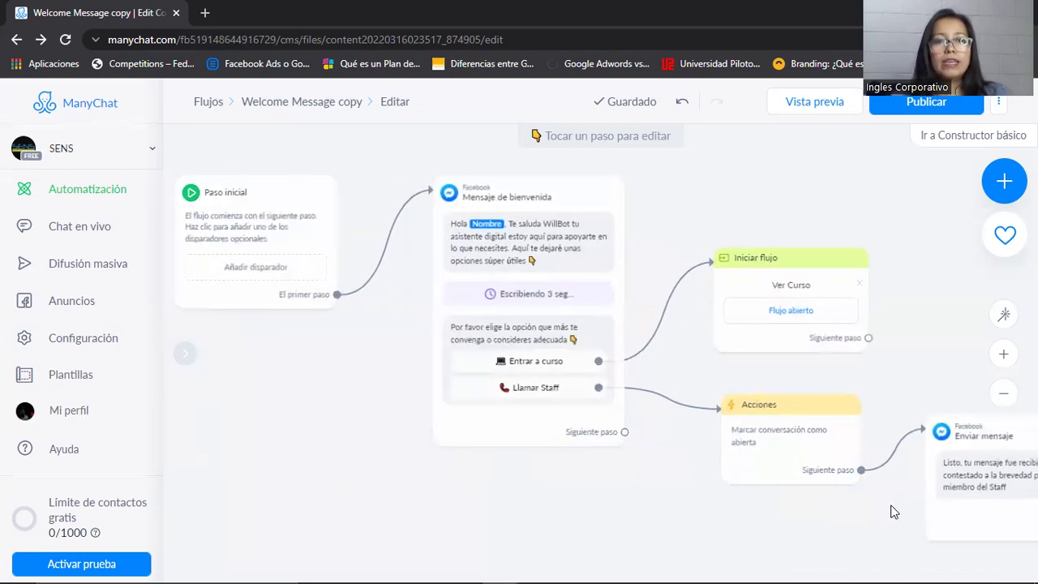
pyautogui.hscroll(5, 892, 510)
pyautogui.hscroll(4, 650, 490)
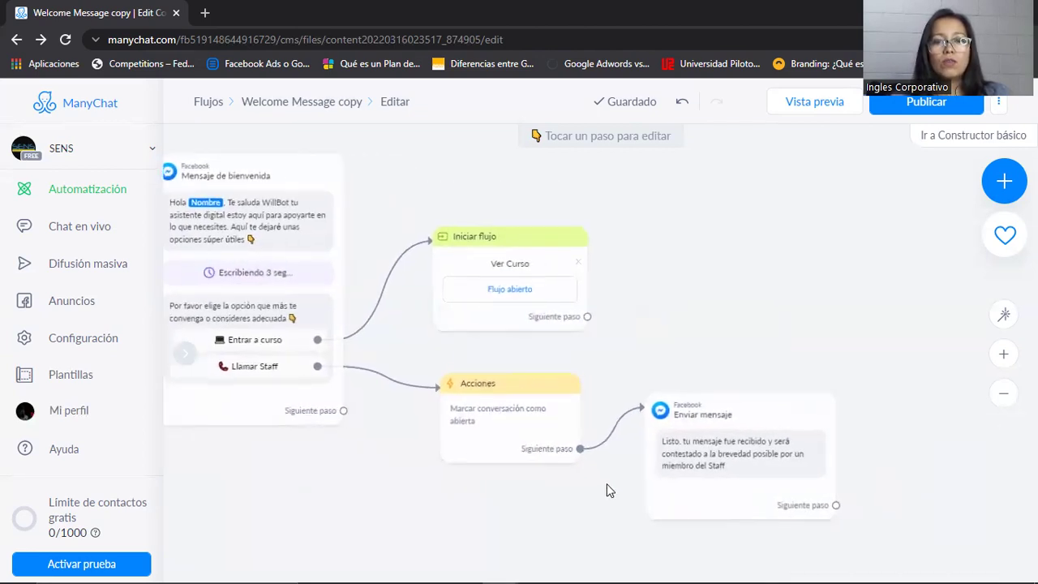
pyautogui.hscroll(-4, 591, 482)
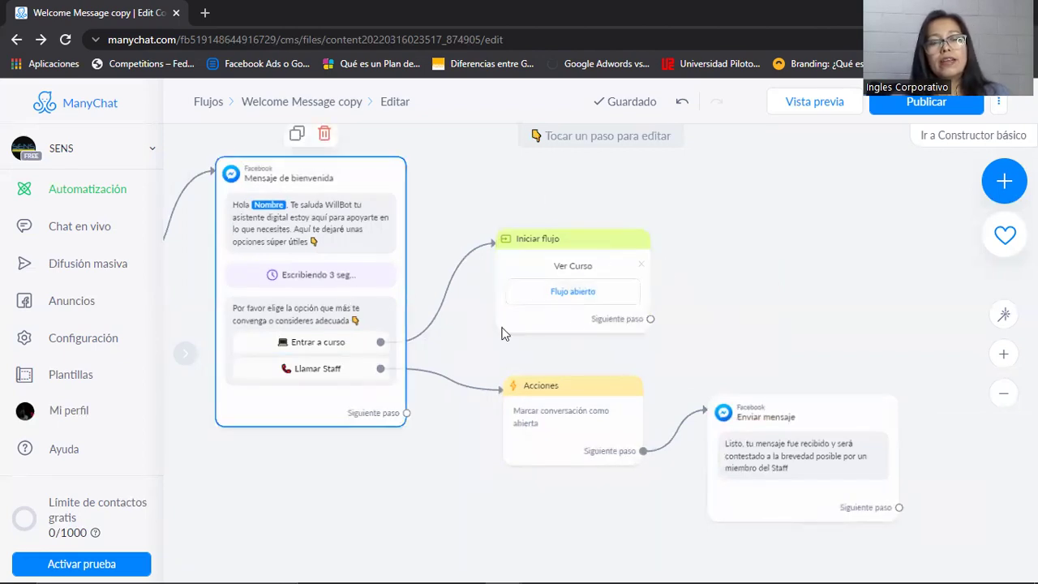
pyautogui.moveTo(650, 319); pyautogui.dragTo(726, 231)
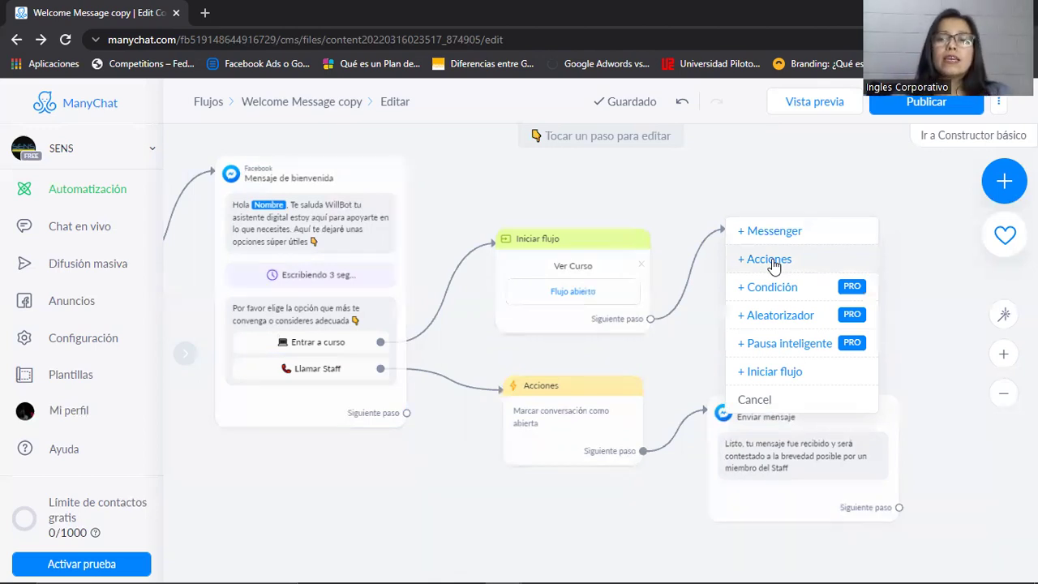
pyautogui.moveTo(616, 494); pyautogui.dragTo(834, 497)
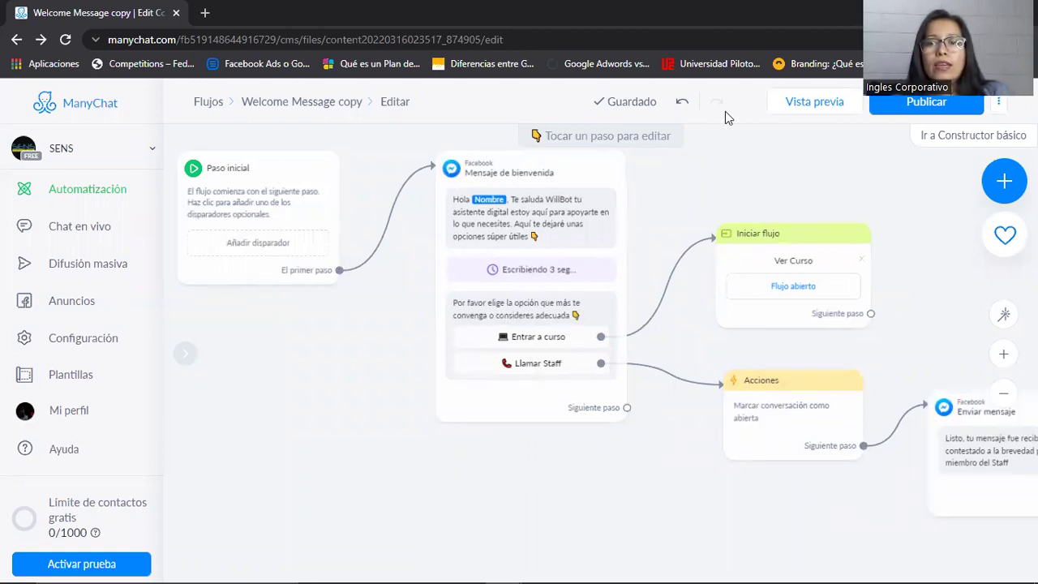
# Publish the Welcome Message copy flow and request its preview
pyautogui.click(912, 103)
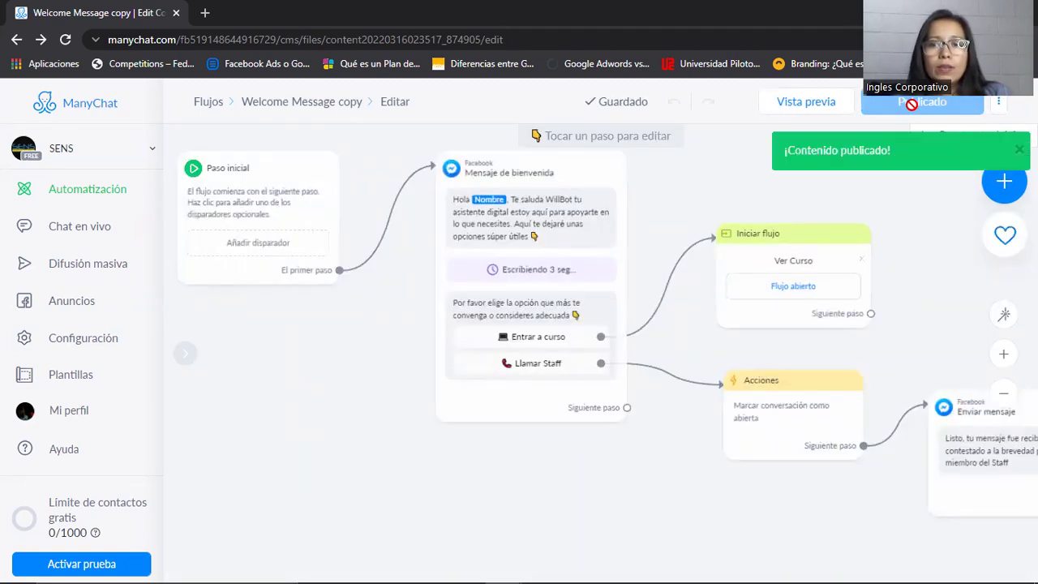
pyautogui.click(799, 101)
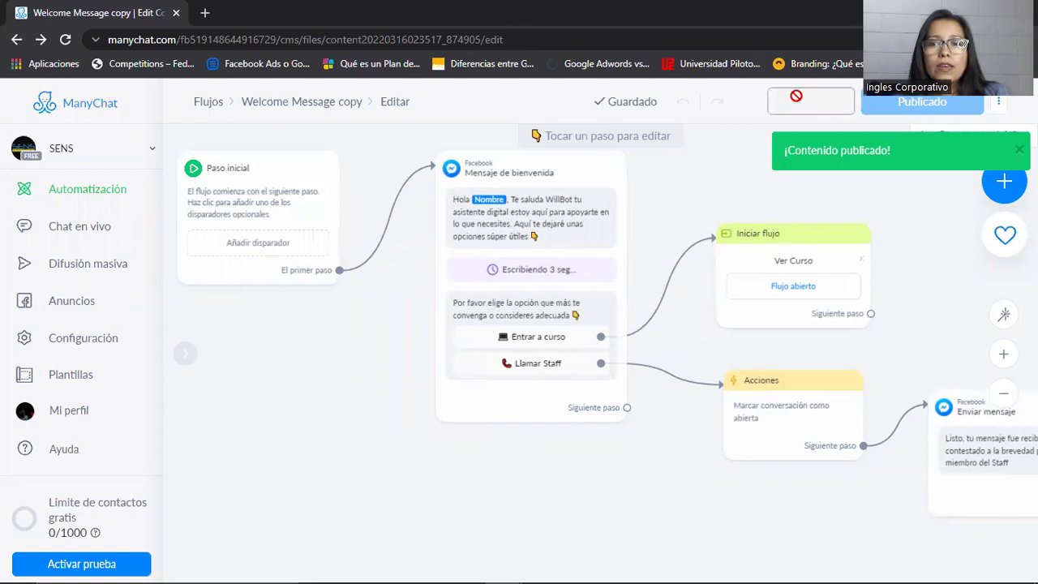
pyautogui.click(778, 121)
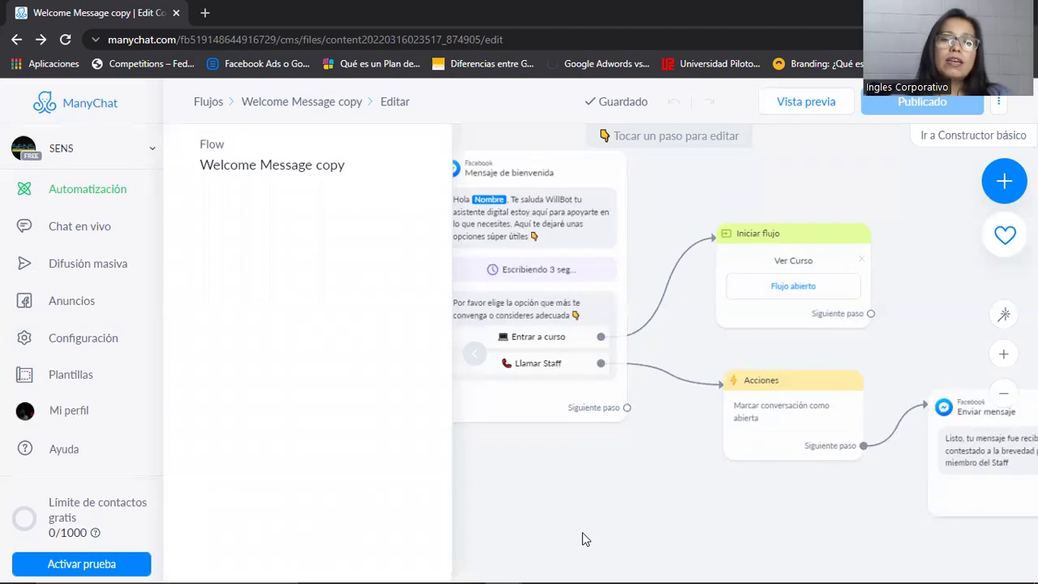
pyautogui.moveTo(571, 489); pyautogui.dragTo(401, 481)
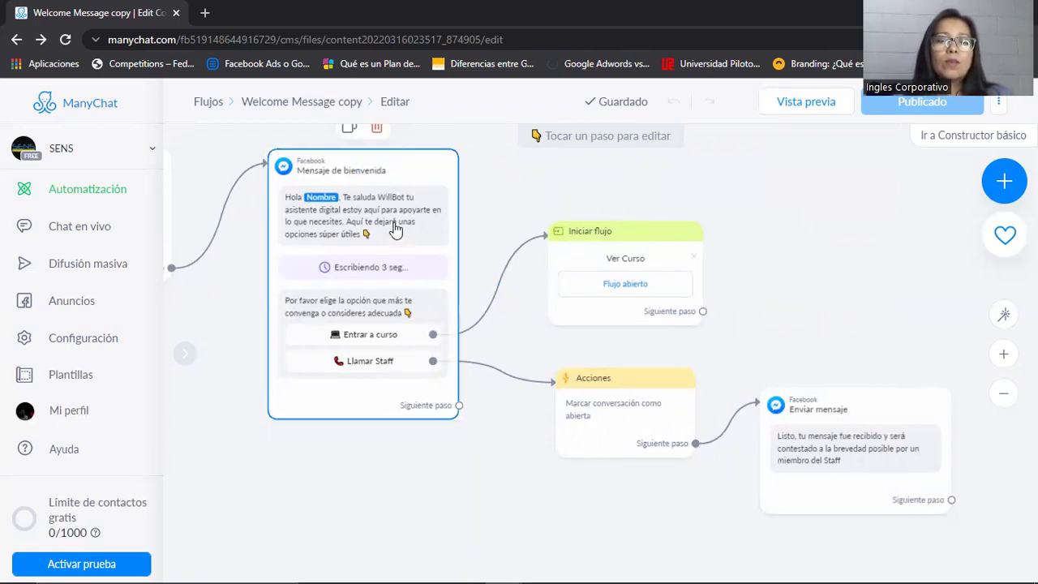
pyautogui.moveTo(399, 466); pyautogui.dragTo(445, 456)
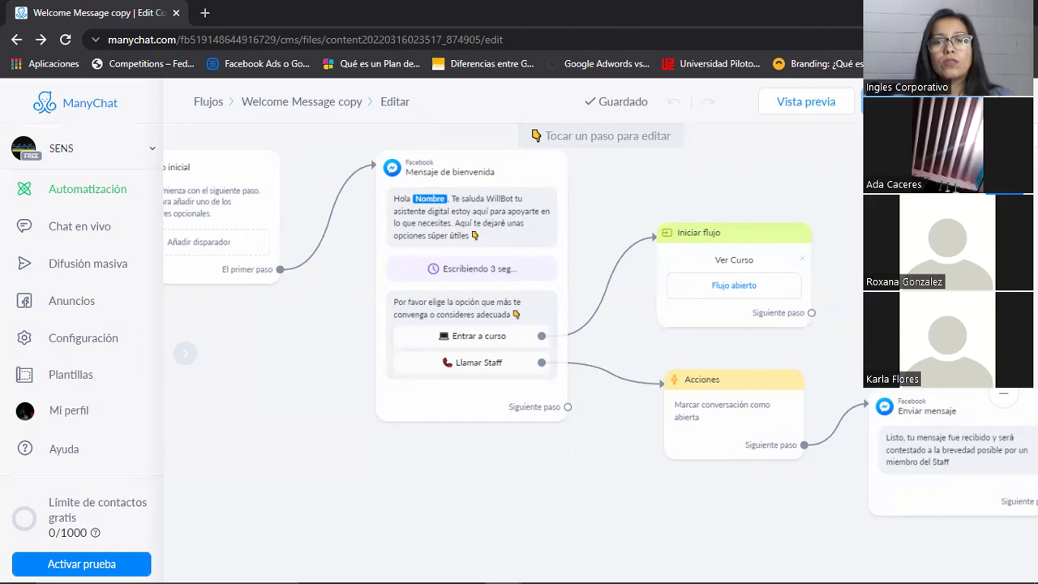
pyautogui.moveTo(737, 248)
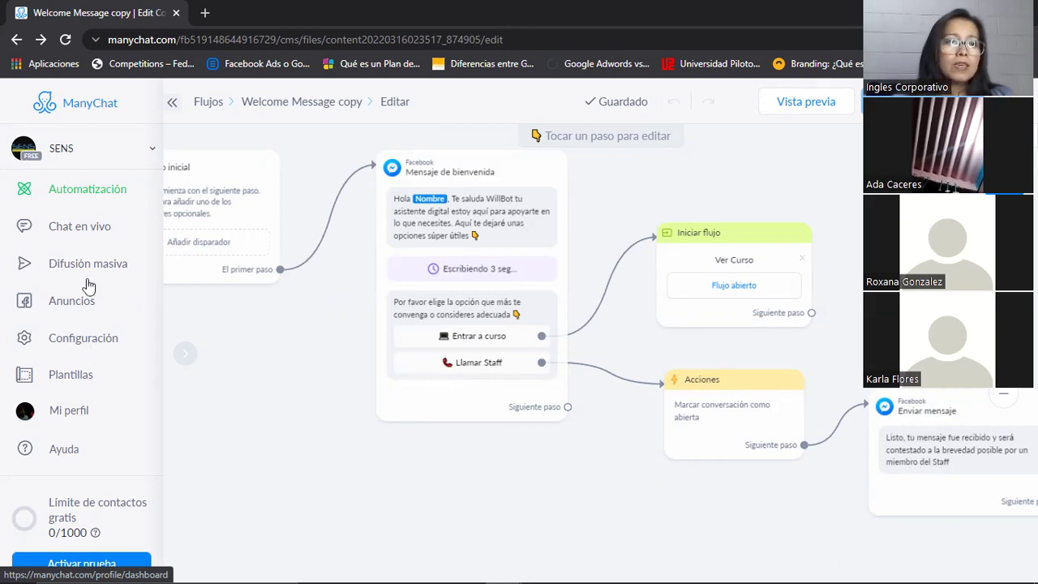
# Leave the flow editor and review the Messenger channel settings, from the greeting text to the main menu and conversation starters
pyautogui.click(96, 192)
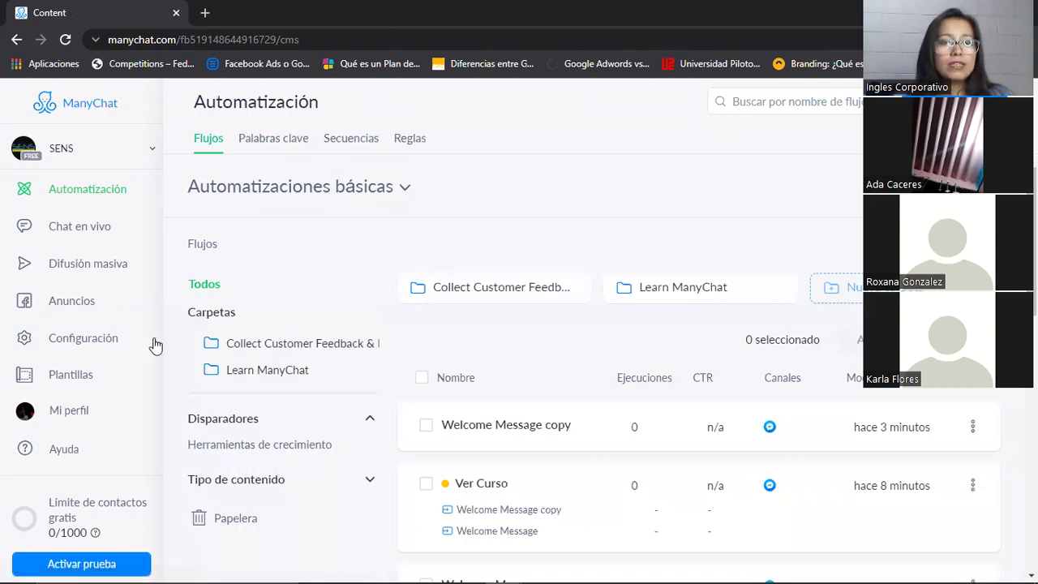
pyautogui.scroll(1, 160, 357)
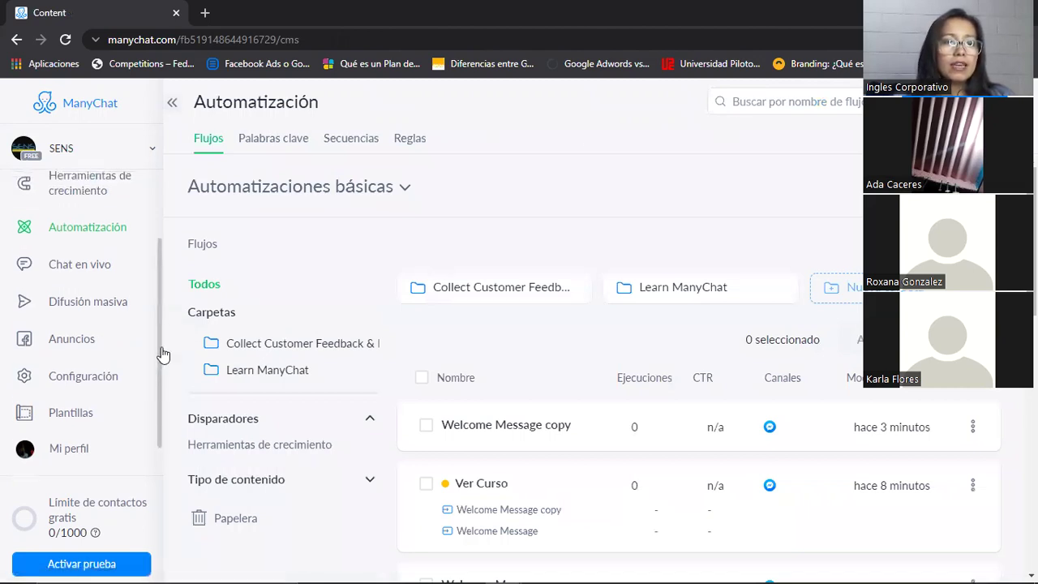
pyautogui.click(83, 377)
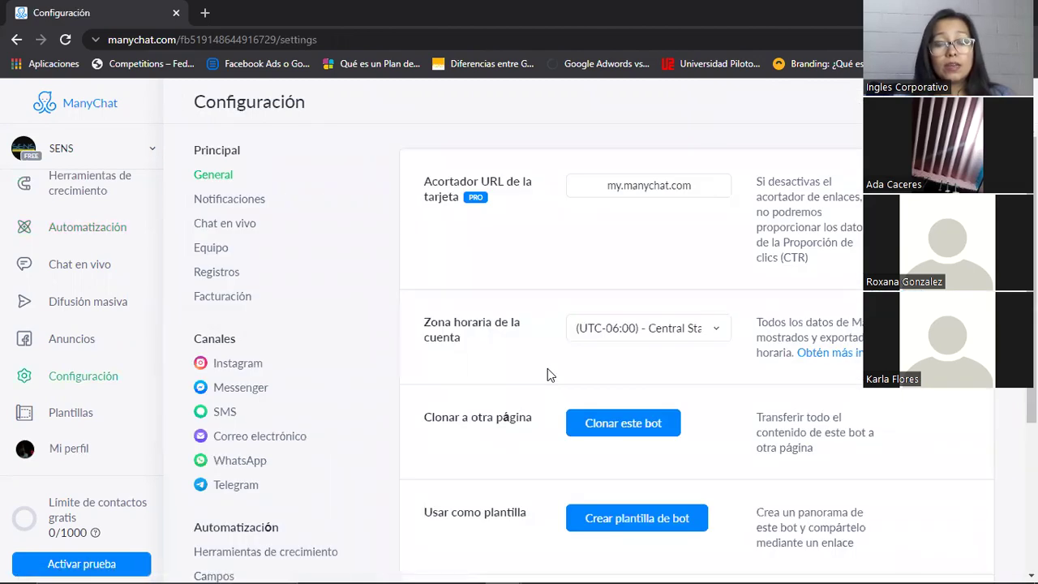
pyautogui.click(233, 390)
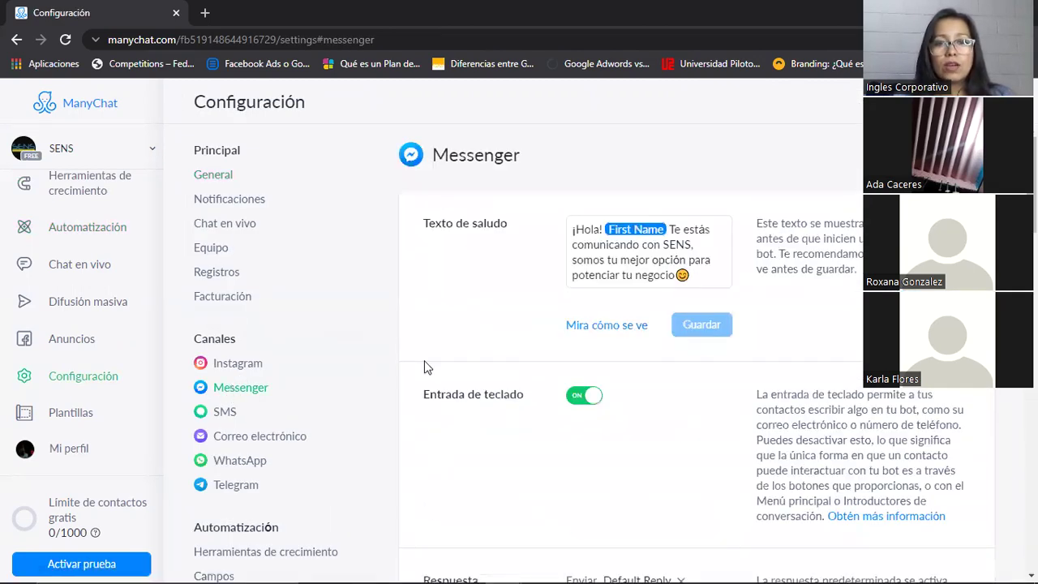
pyautogui.scroll(-5, 617, 353)
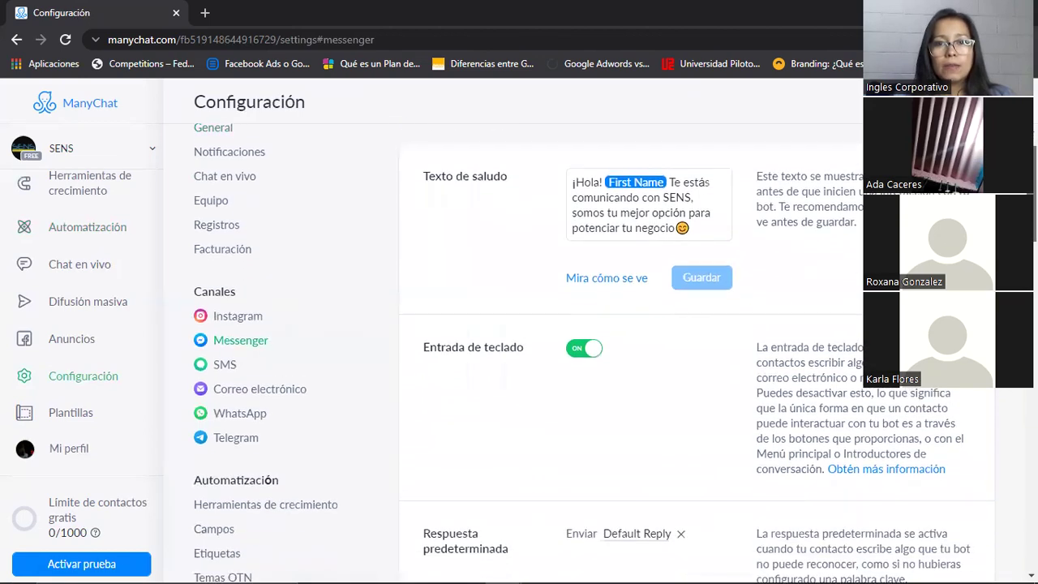
pyautogui.scroll(-5, 617, 354)
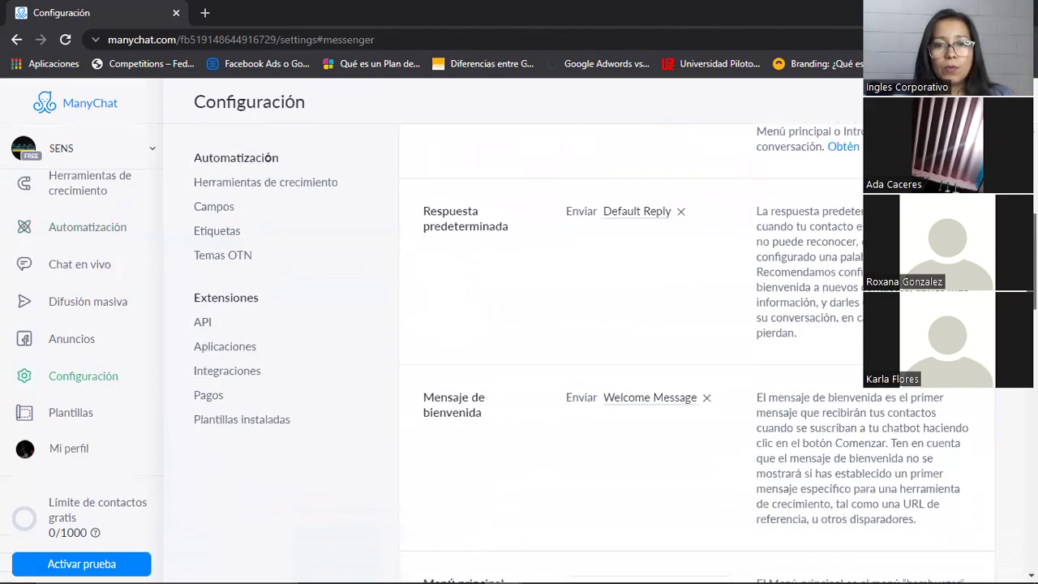
pyautogui.scroll(-3, 617, 354)
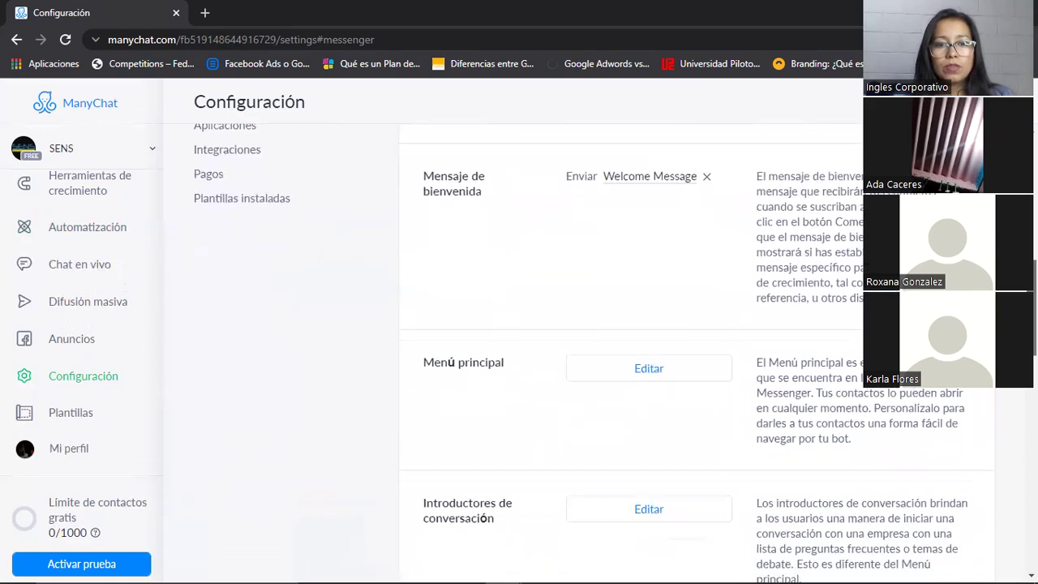
# Inspect the Default Reply flow assigned as the predetermined response and return to the Messenger settings
pyautogui.scroll(5, 616, 353)
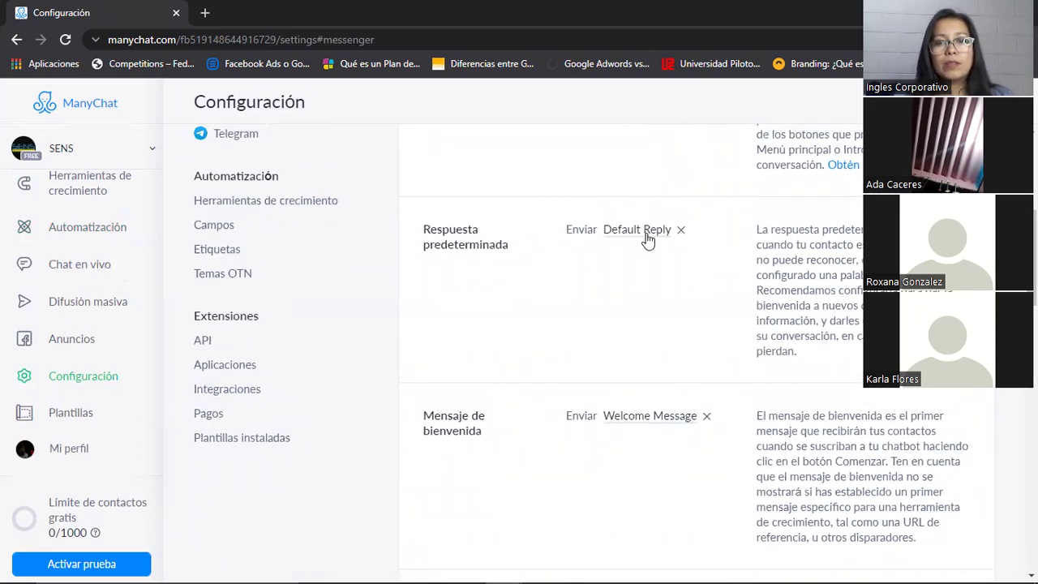
pyautogui.click(646, 233)
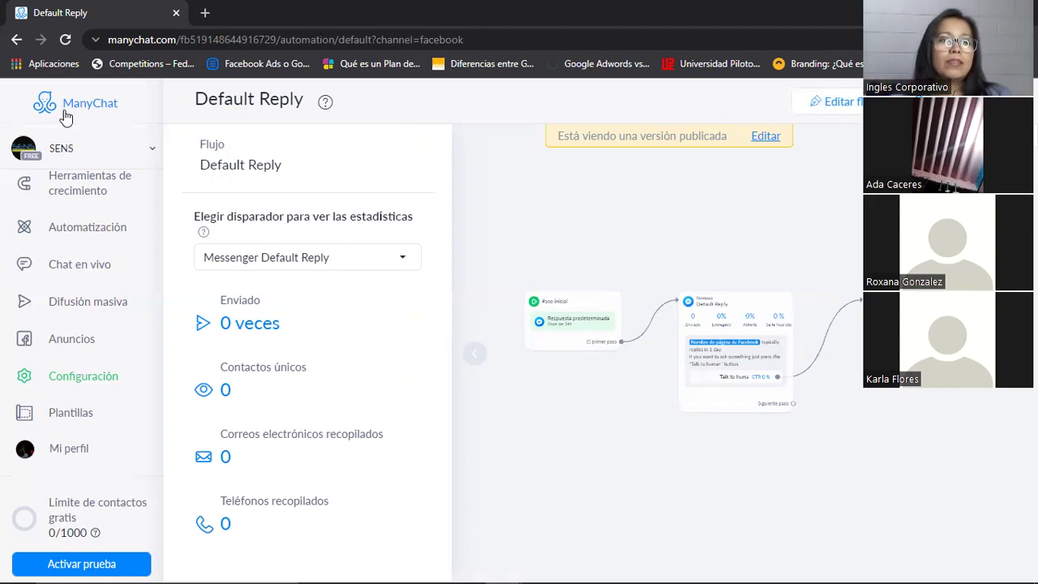
pyautogui.click(14, 40)
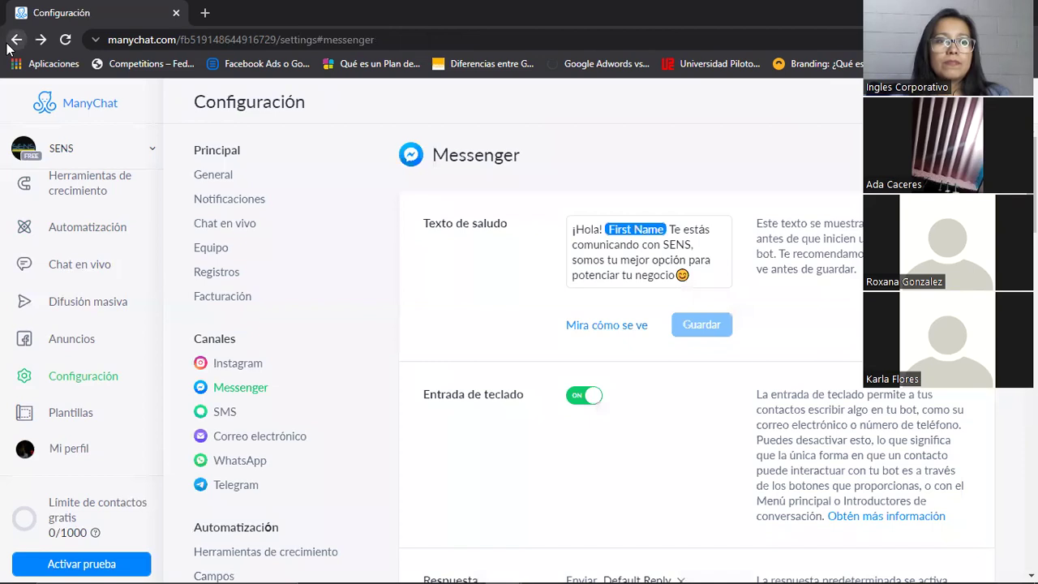
# Return from the Messenger settings through the flow list to the Welcome Message copy flow in the editor
pyautogui.click(8, 47)
pyautogui.click(8, 47)
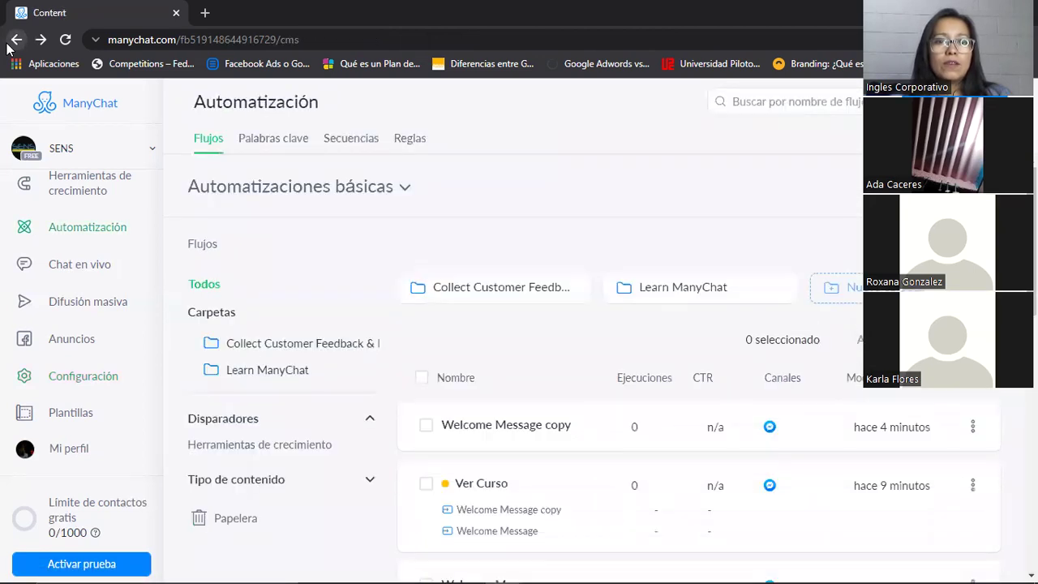
pyautogui.click(8, 47)
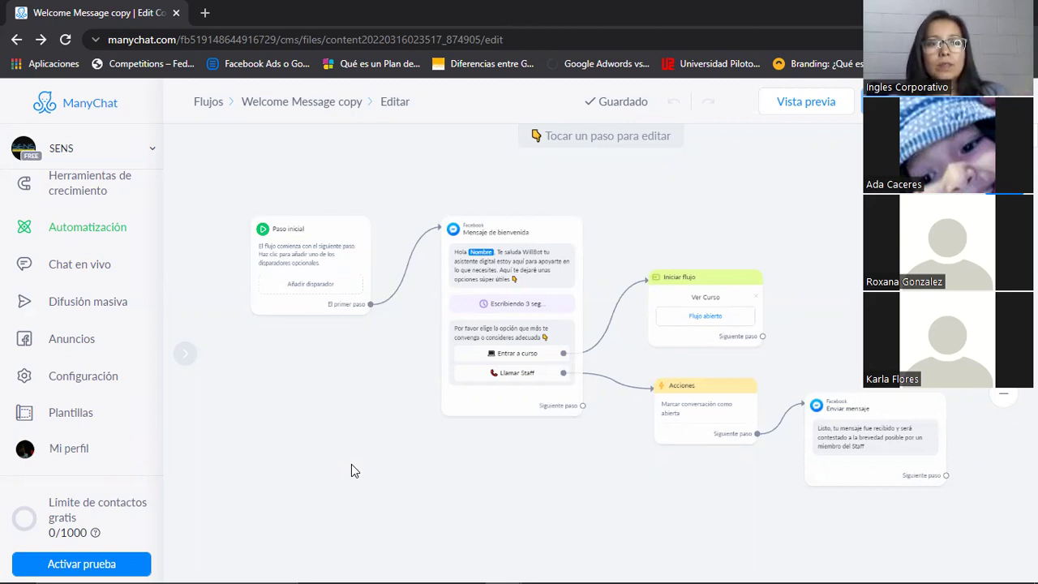
# Go to the SENS account's Inicio dashboard and translate the page into Spanish
pyautogui.rightClick(271, 186)
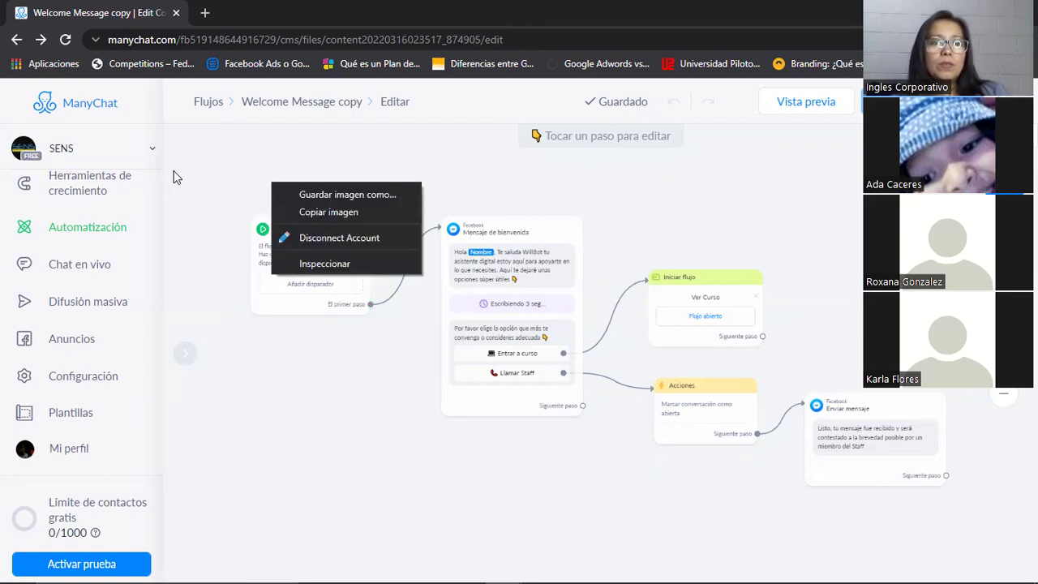
pyautogui.click(156, 196)
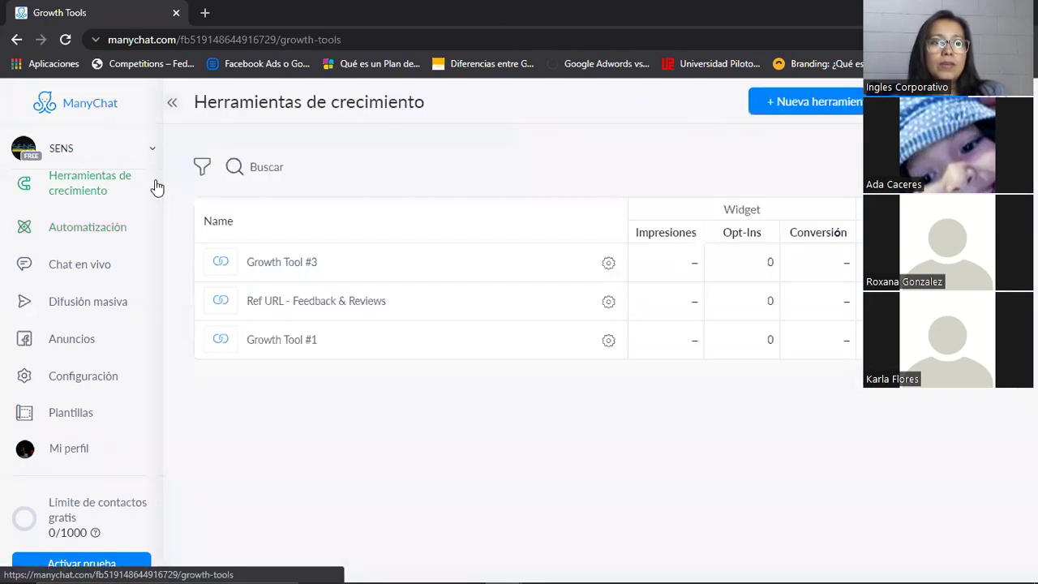
pyautogui.scroll(2, 160, 184)
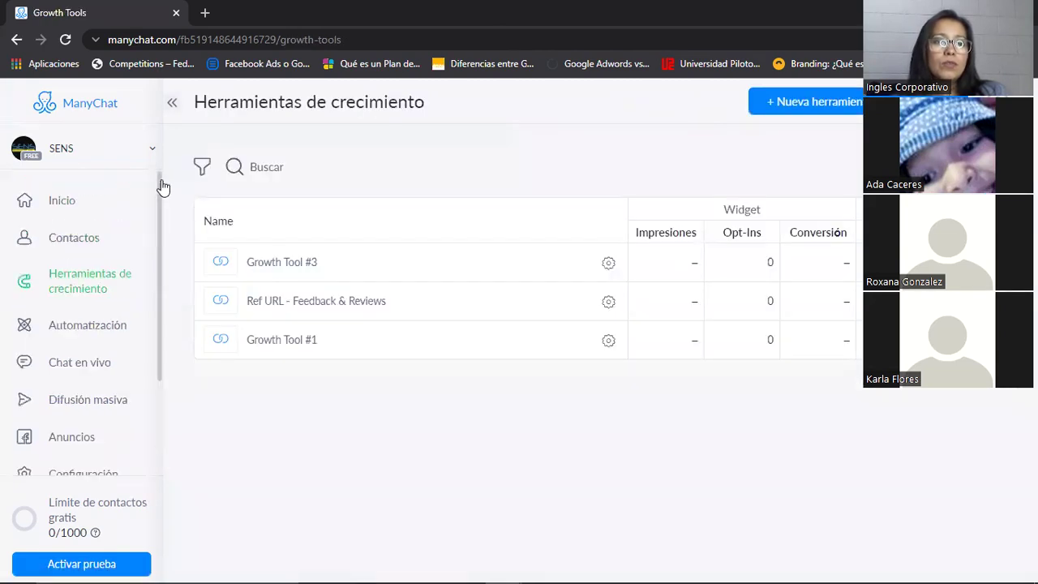
pyautogui.click(82, 203)
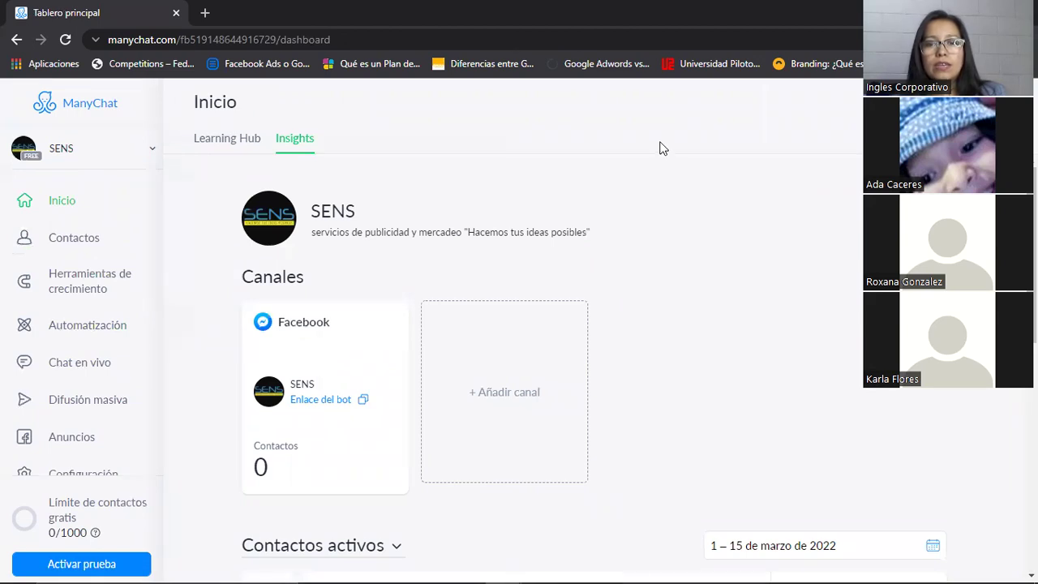
pyautogui.rightClick(661, 143)
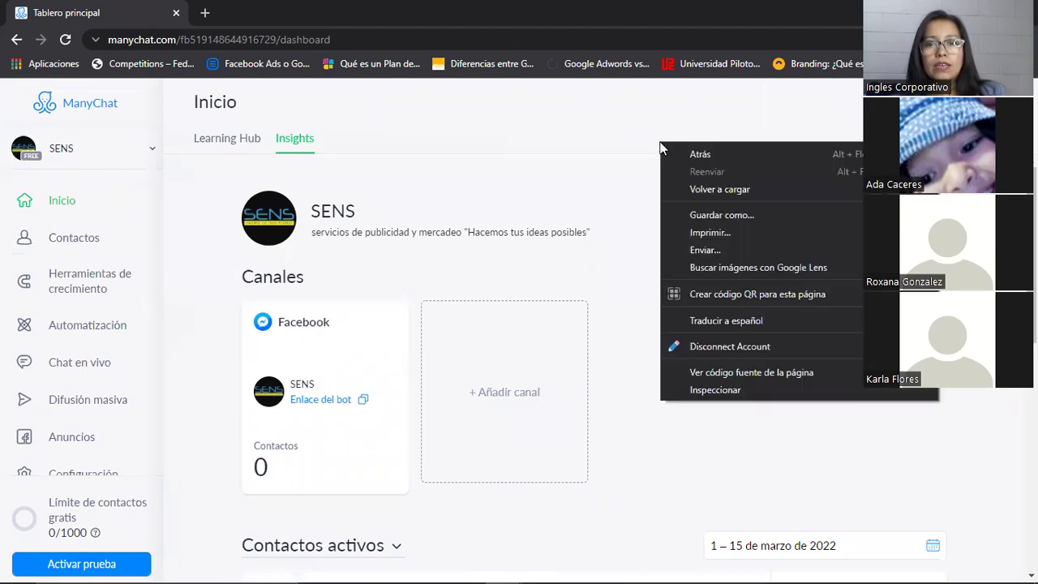
pyautogui.click(716, 321)
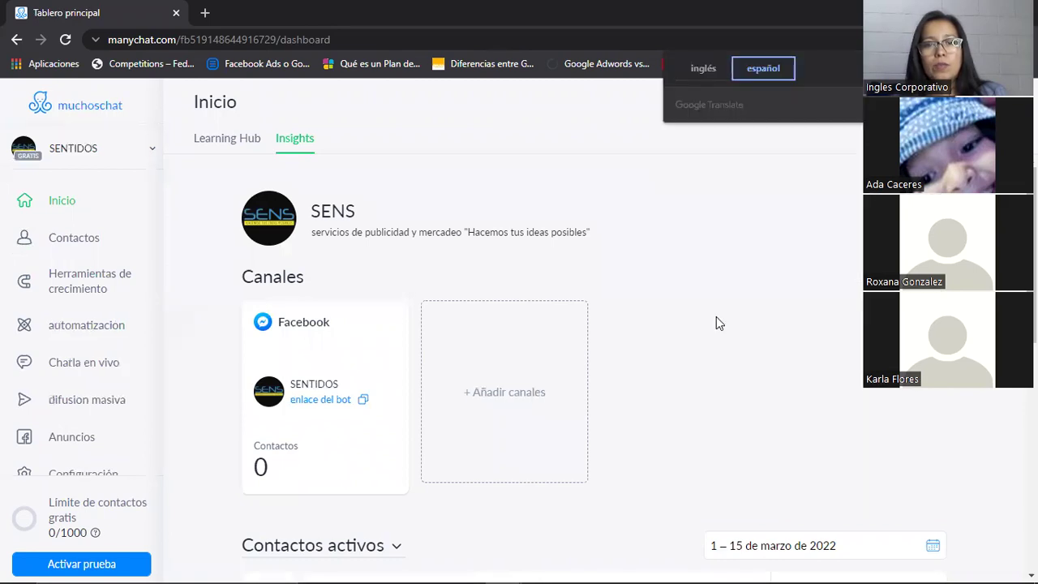